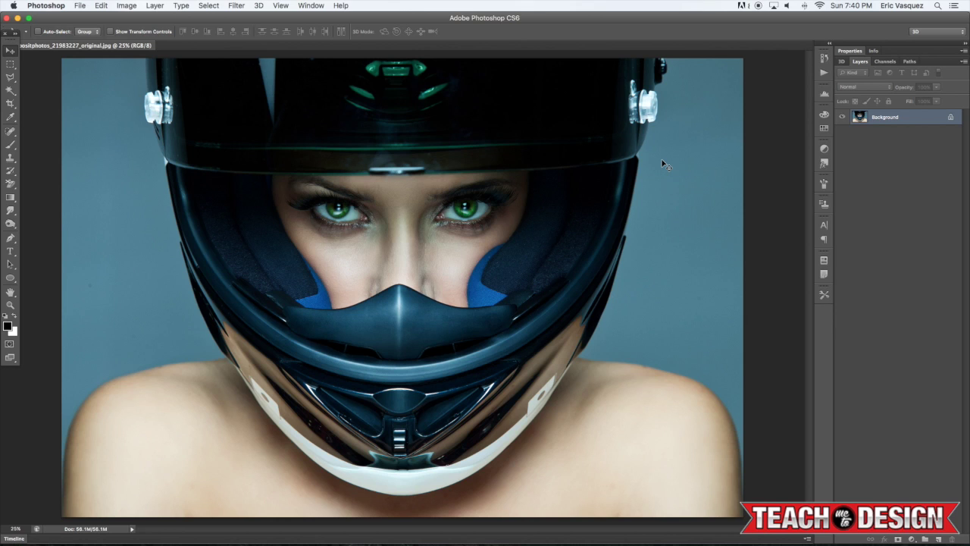
Duplicate the portrait to Layer 1 and convert it to a smart object
{"action": "key", "text": "super+j"}
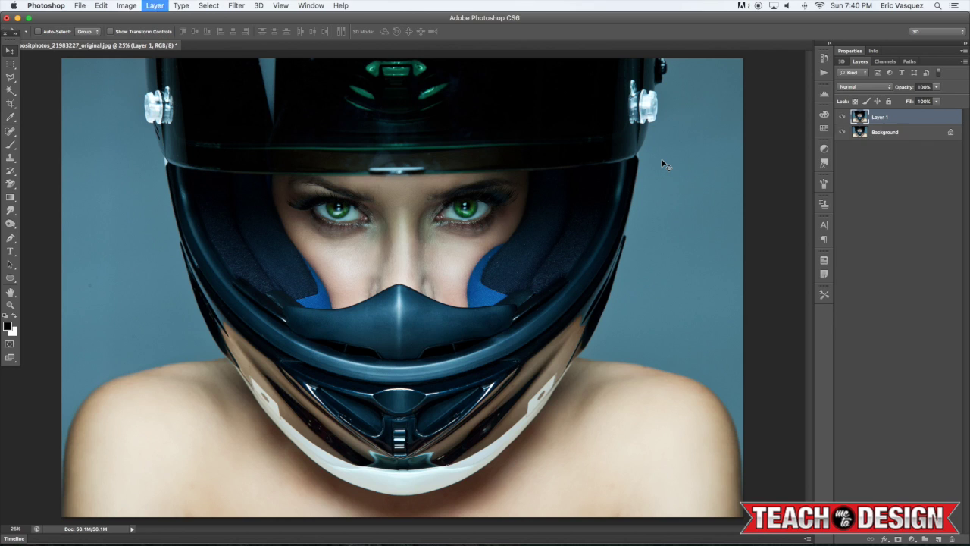
{"action": "right_click", "coordinate": [903, 116]}
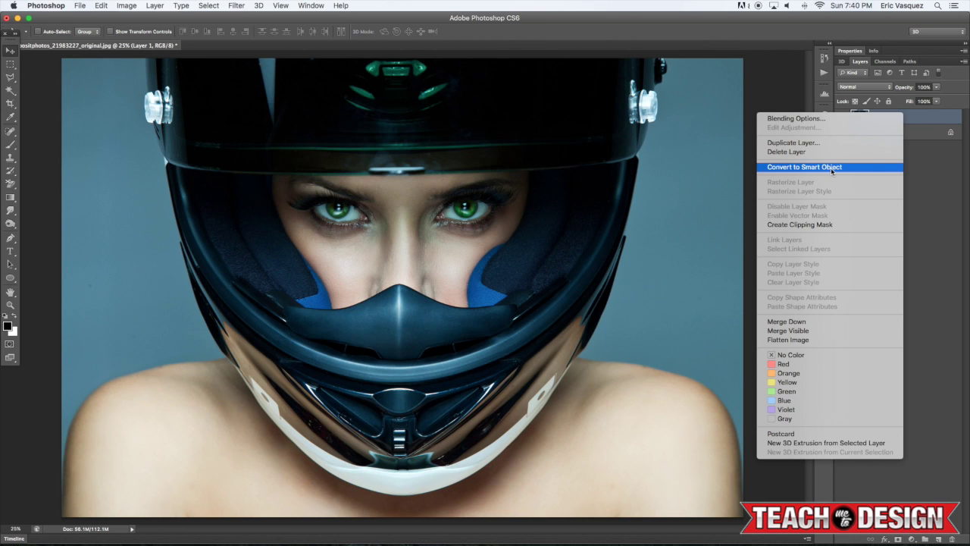
{"action": "left_click", "coordinate": [787, 166]}
Start Image > Adjustments > HDR Toning and agree to flatten the image
{"action": "left_click", "coordinate": [124, 5]}
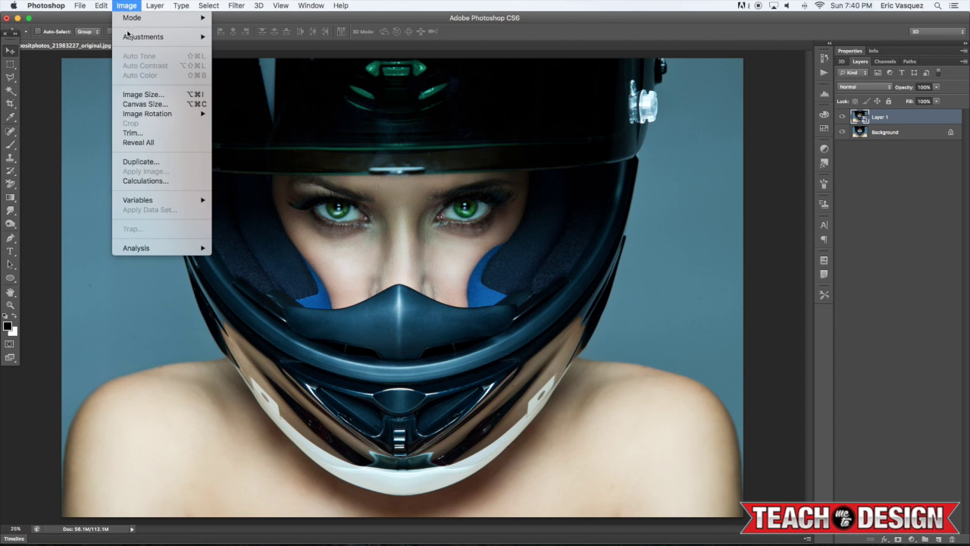
{"action": "mouse_move", "coordinate": [127, 39]}
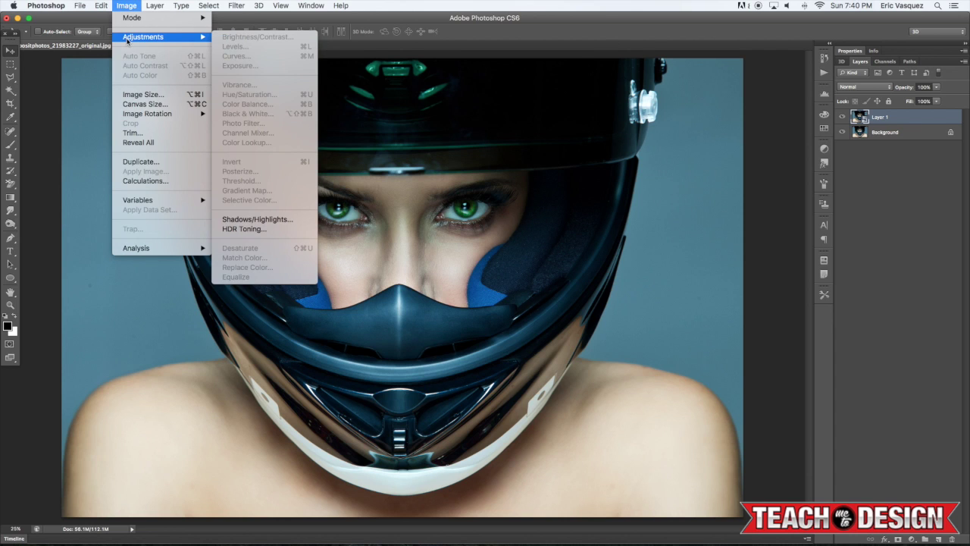
{"action": "left_click", "coordinate": [244, 229]}
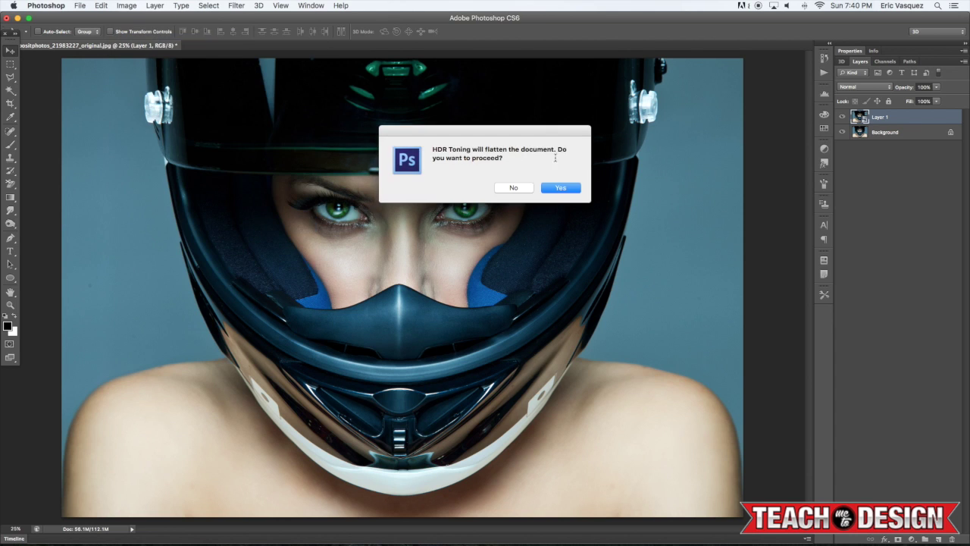
{"action": "left_click_drag", "start_coordinate": [442, 149], "coordinate": [389, 204]}
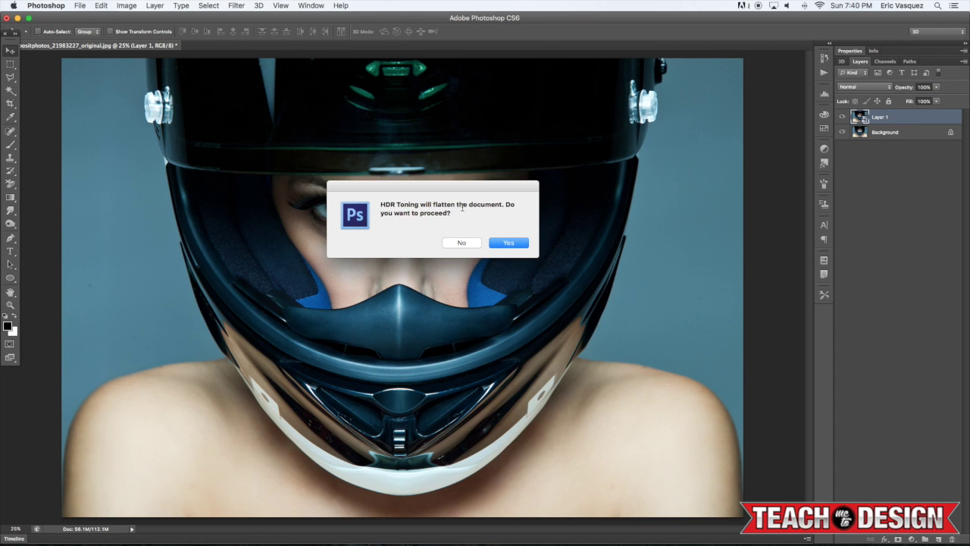
{"action": "left_click", "coordinate": [509, 243]}
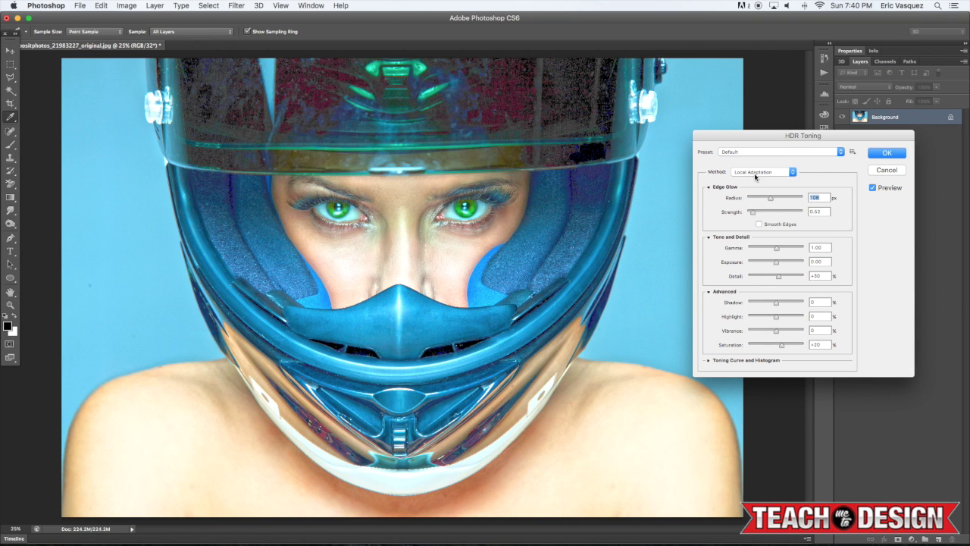
Choose the Surrealistic High Contrast preset, enable Smooth Edges and set Radius to 41
{"action": "left_click", "coordinate": [751, 153]}
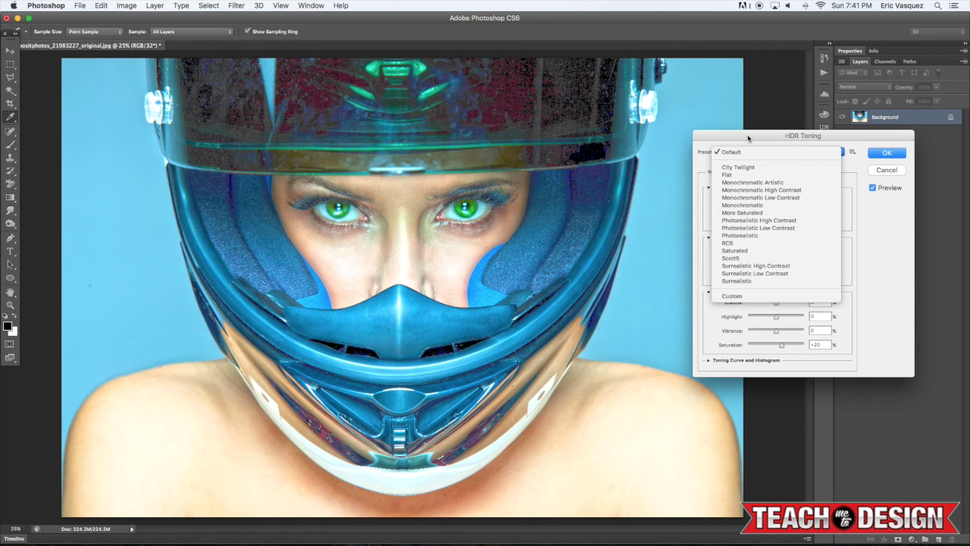
{"action": "left_click", "coordinate": [748, 138]}
{"action": "left_click", "coordinate": [744, 153]}
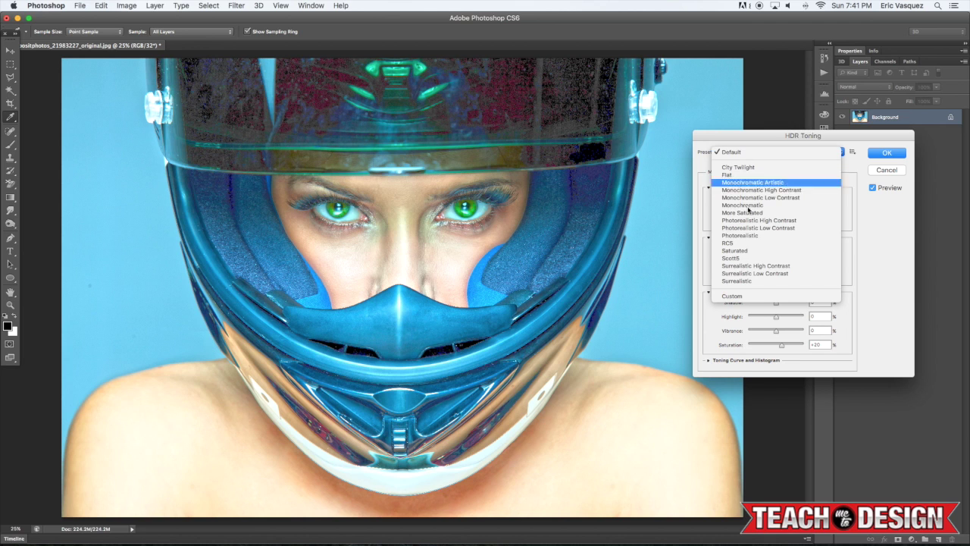
{"action": "left_click", "coordinate": [750, 265]}
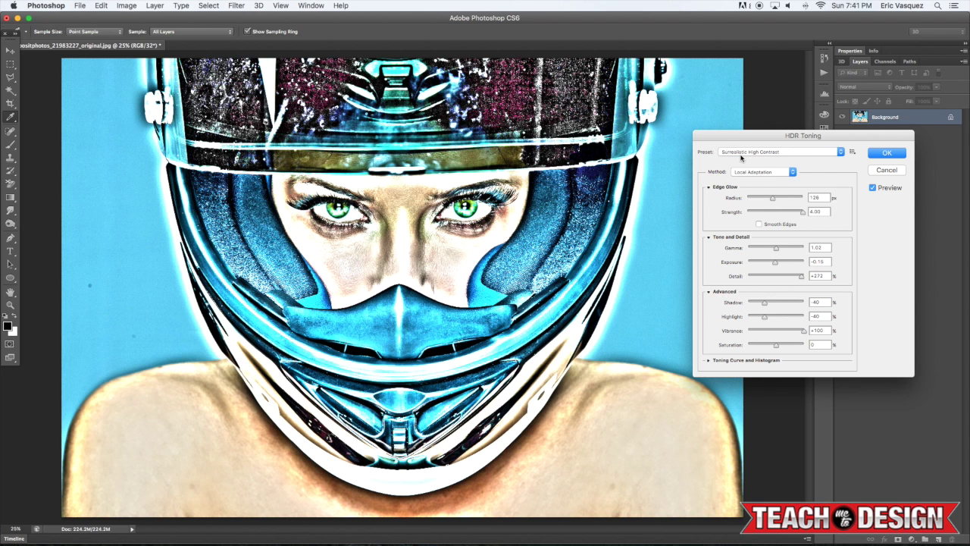
{"action": "left_click", "coordinate": [759, 224]}
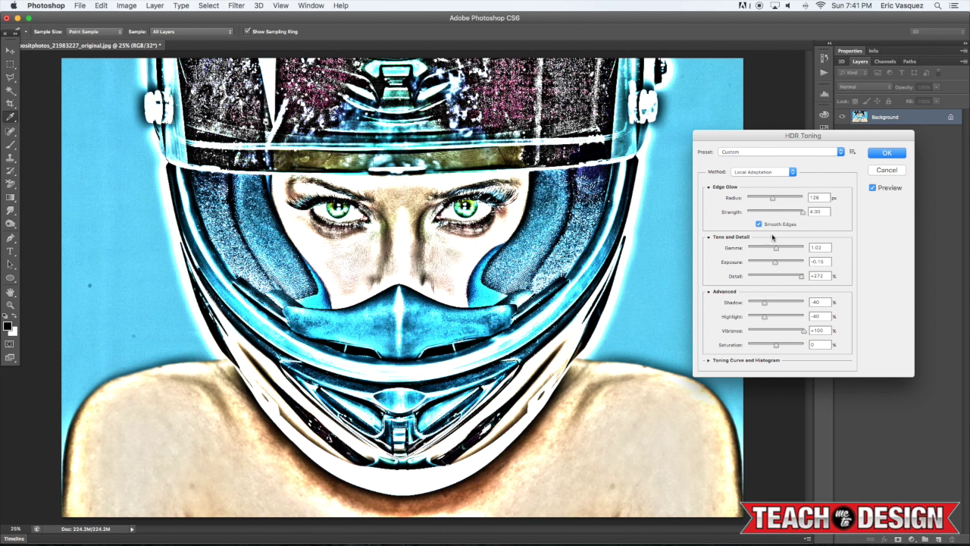
{"action": "left_click_drag", "start_coordinate": [773, 198], "coordinate": [759, 200]}
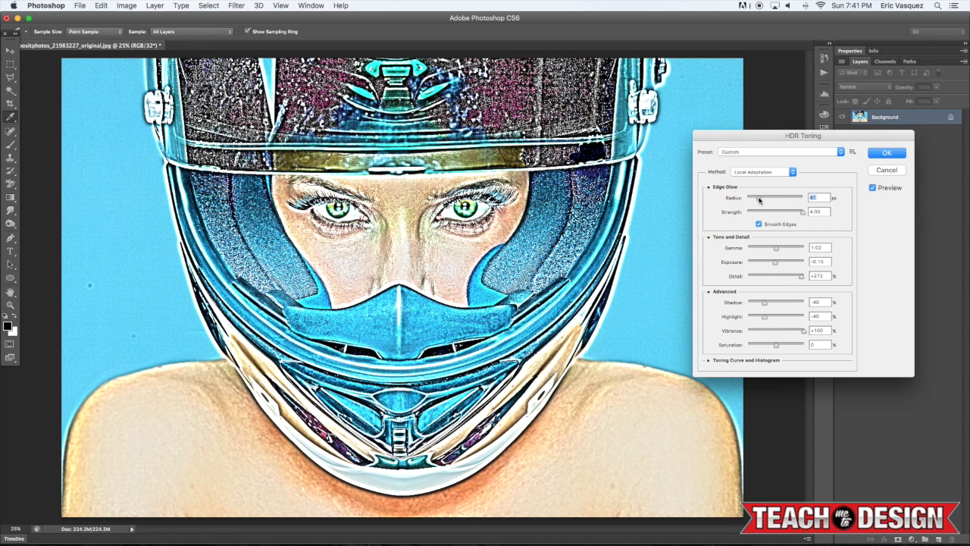
Set gamma 1.37, shadows -100, highlights -26, strength 1.61, then apply the toning
{"action": "mouse_move", "coordinate": [775, 247]}
{"action": "left_mouse_down"}
{"action": "mouse_move", "coordinate": [759, 251]}
{"action": "mouse_move", "coordinate": [774, 249]}
{"action": "mouse_move", "coordinate": [761, 264]}
{"action": "mouse_move", "coordinate": [776, 262]}
{"action": "left_mouse_up"}
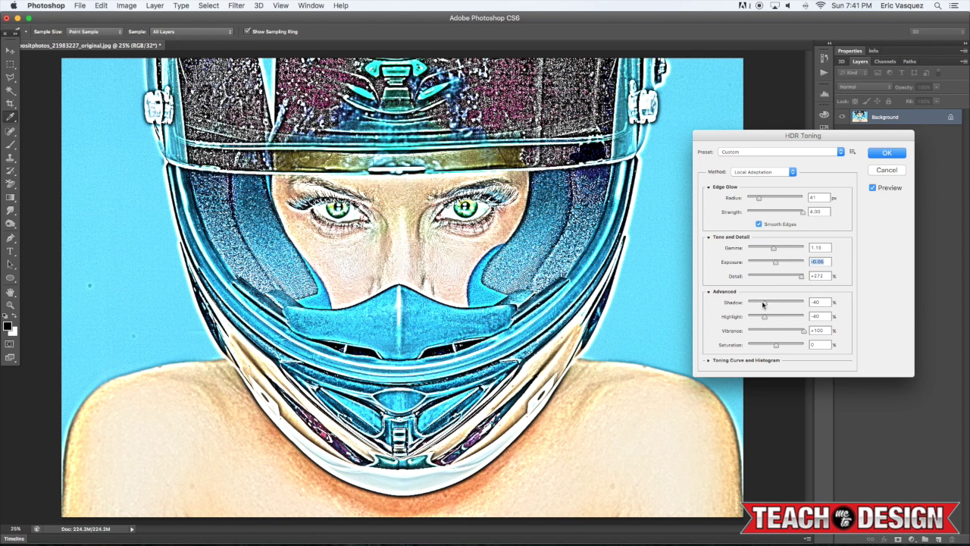
{"action": "mouse_move", "coordinate": [763, 305]}
{"action": "left_mouse_down"}
{"action": "mouse_move", "coordinate": [725, 306]}
{"action": "mouse_move", "coordinate": [737, 318]}
{"action": "mouse_move", "coordinate": [769, 316]}
{"action": "left_mouse_up"}
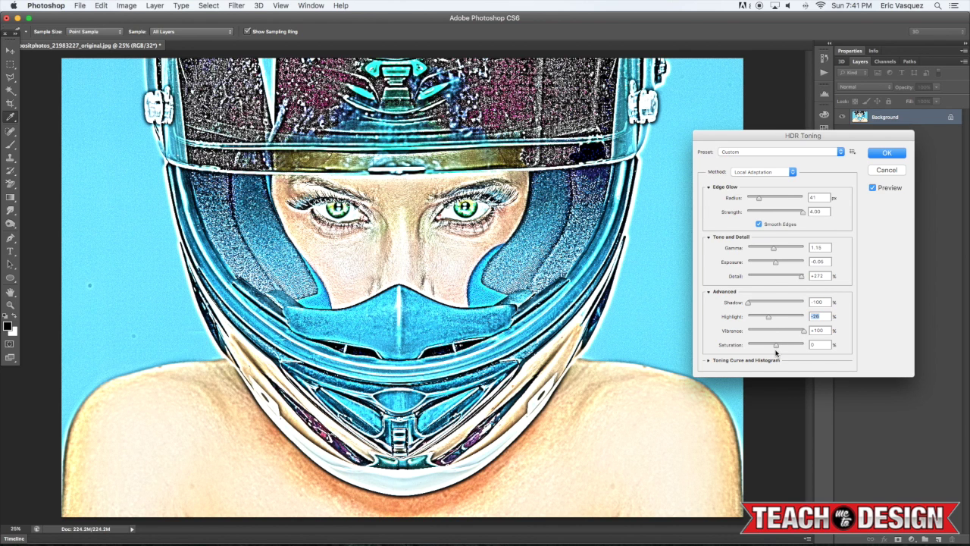
{"action": "mouse_move", "coordinate": [773, 248]}
{"action": "left_mouse_down"}
{"action": "mouse_move", "coordinate": [760, 251]}
{"action": "mouse_move", "coordinate": [769, 250]}
{"action": "left_mouse_up"}
{"action": "left_click_drag", "start_coordinate": [800, 213], "coordinate": [769, 213]}
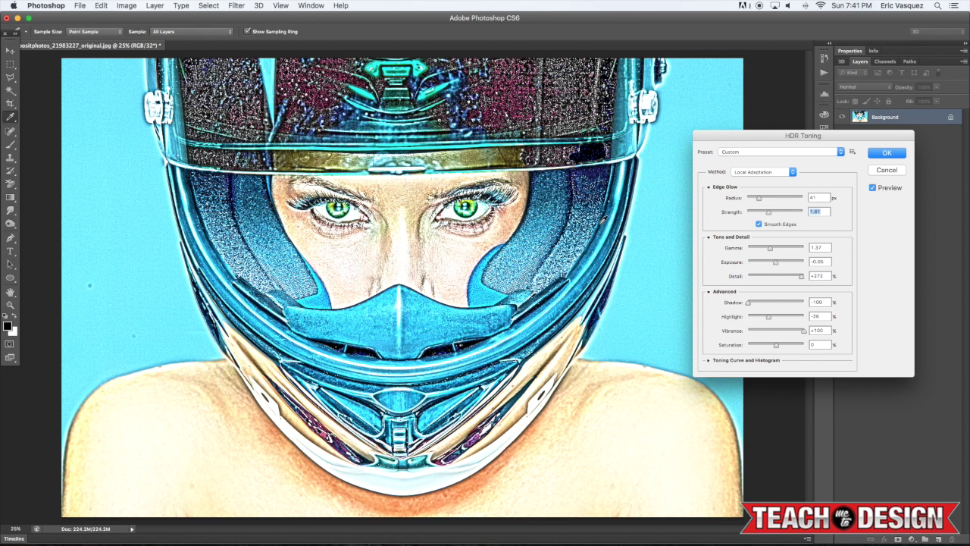
{"action": "key", "text": "Return"}
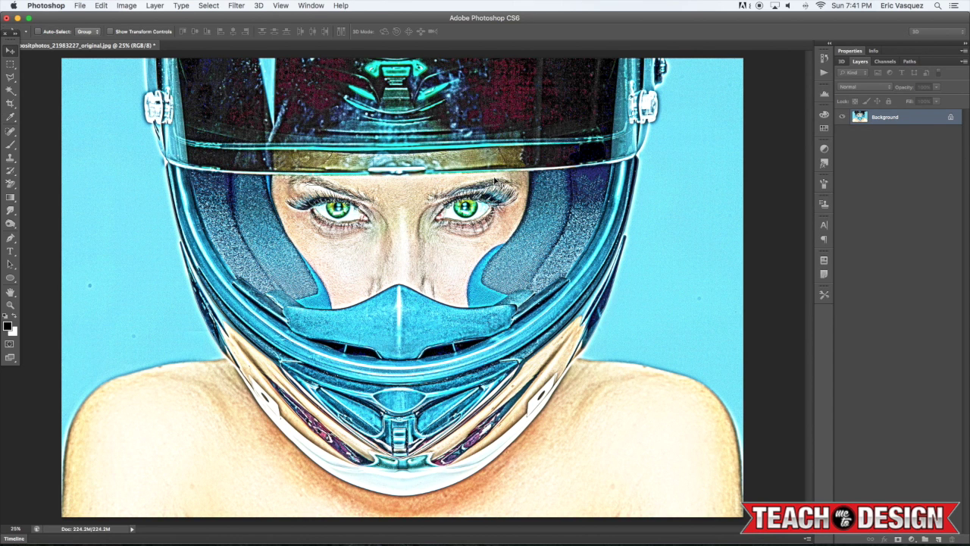
Save the HDR-toned image to the Desktop as 2.jpg
{"action": "key", "text": "super+shift+s"}
{"action": "key", "text": "super+d"}
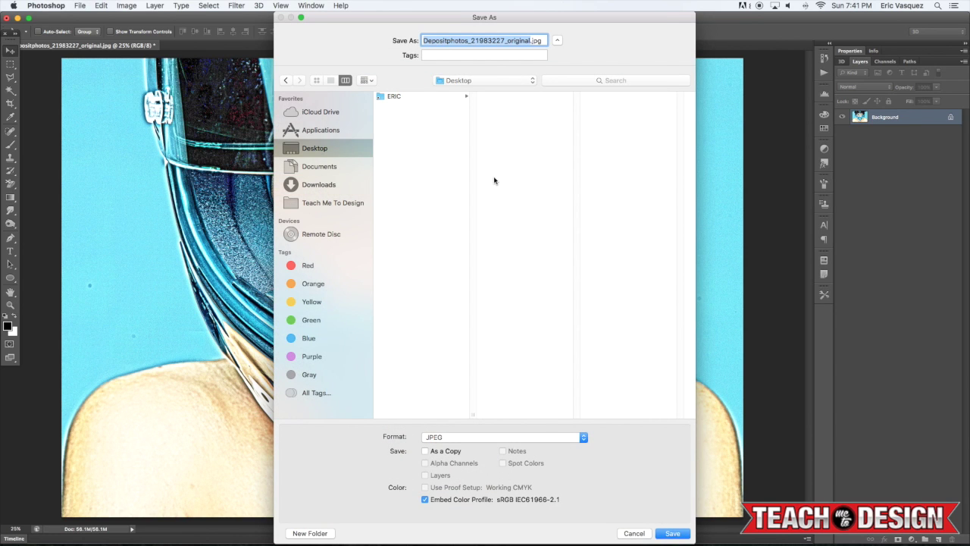
{"action": "type", "text": "2"}
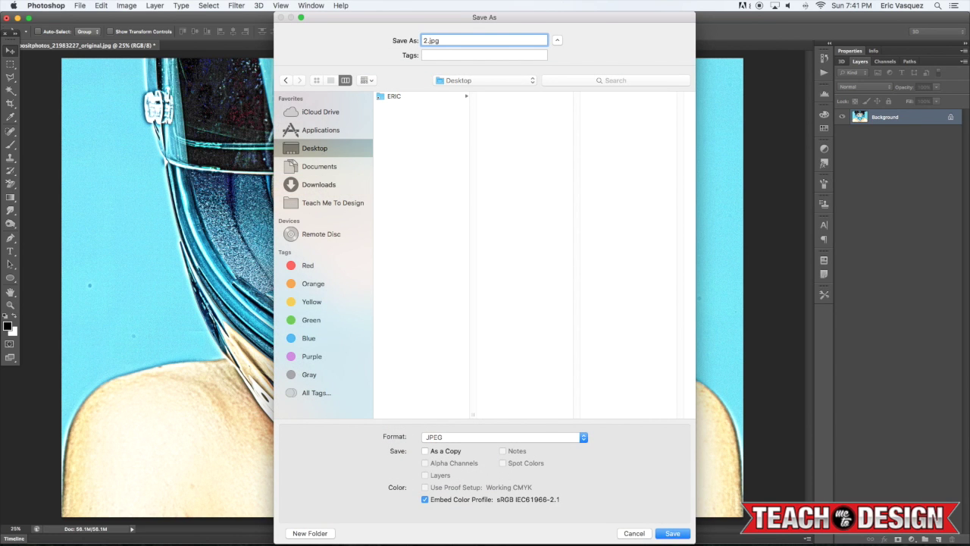
{"action": "key", "text": "Return"}
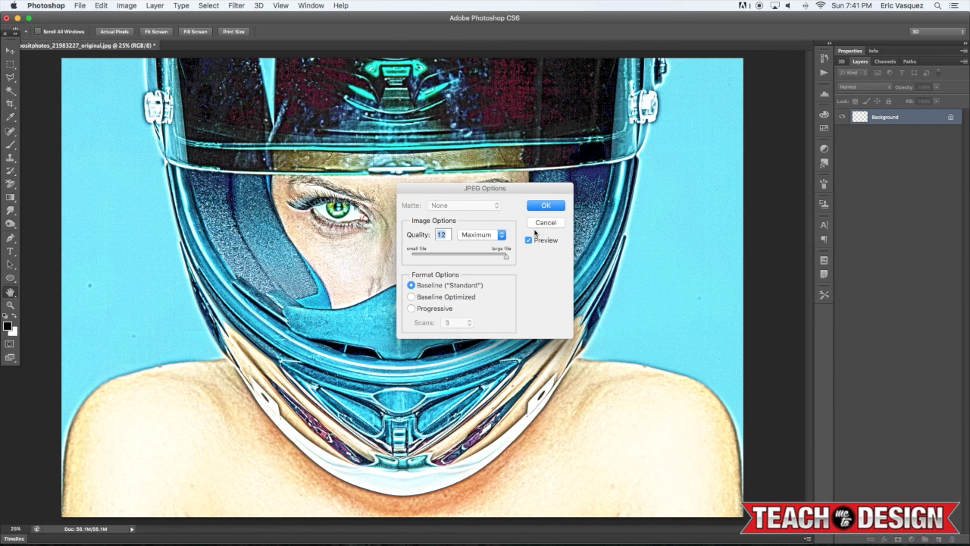
{"action": "key", "text": "Return"}
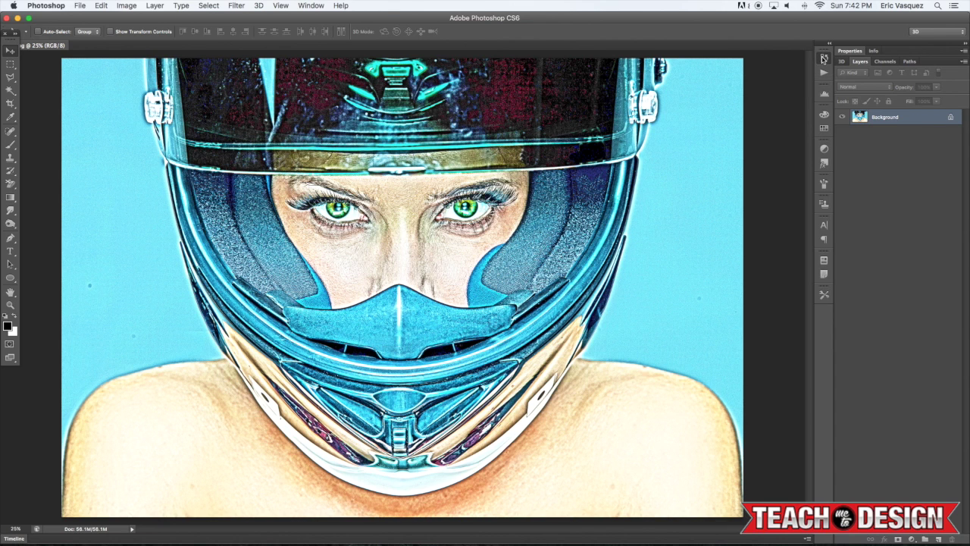
Revert to the original via the History snapshot and save it as 1.jpg at quality 12
{"action": "left_click", "coordinate": [823, 58]}
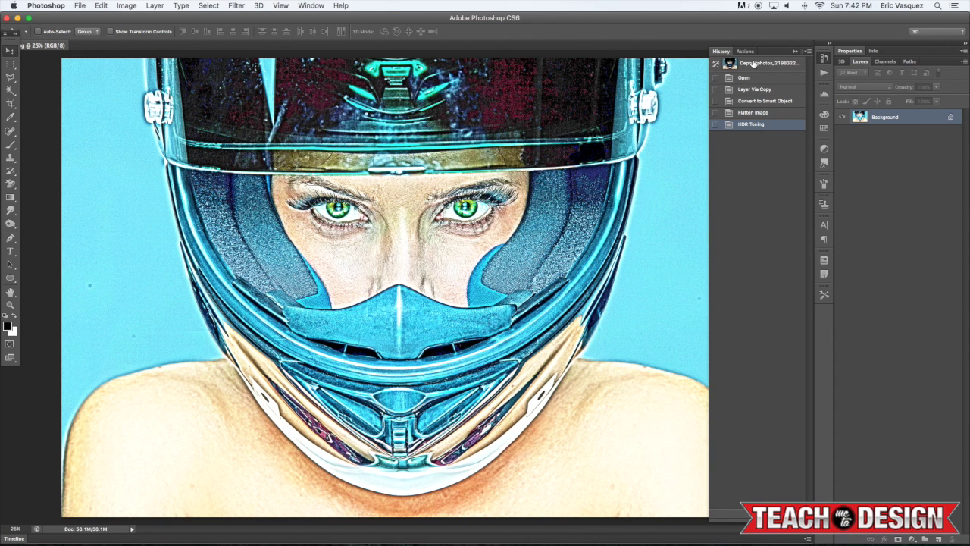
{"action": "left_click", "coordinate": [753, 64]}
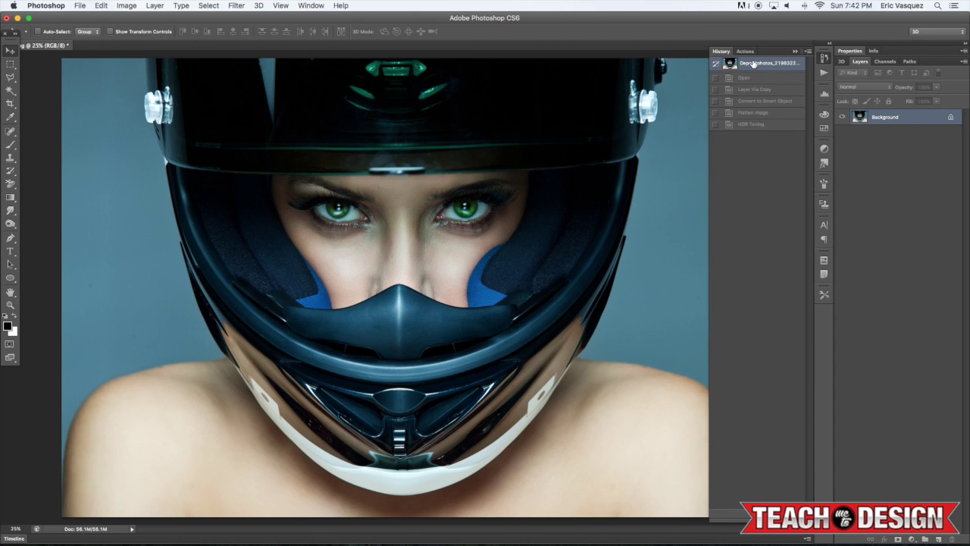
{"action": "key", "text": "shift+super+s"}
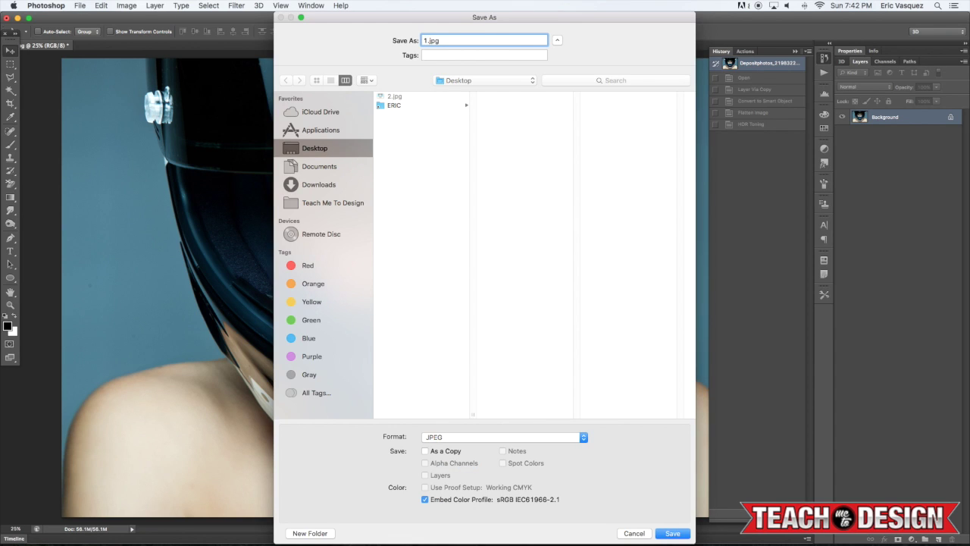
{"action": "type", "text": "1"}
{"action": "key", "text": "Return"}
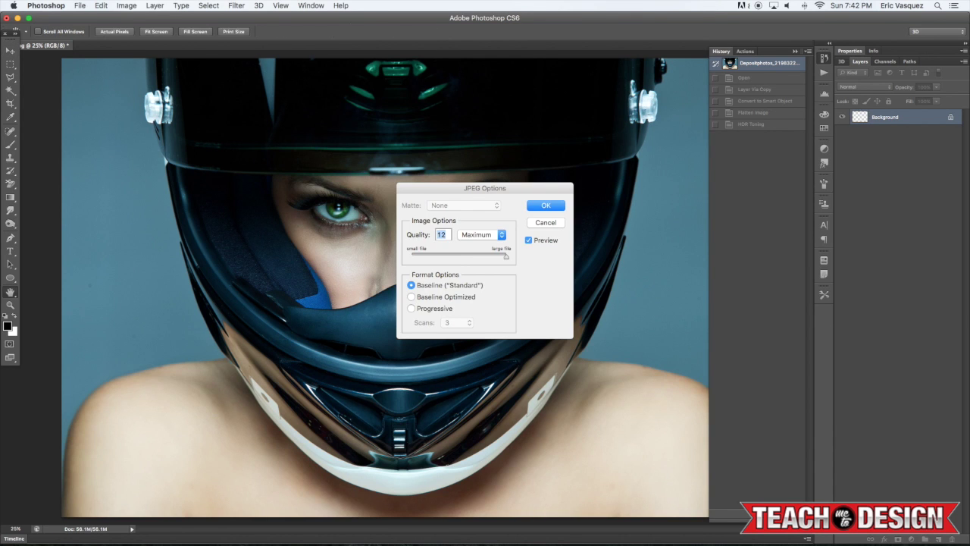
{"action": "key", "text": "Return"}
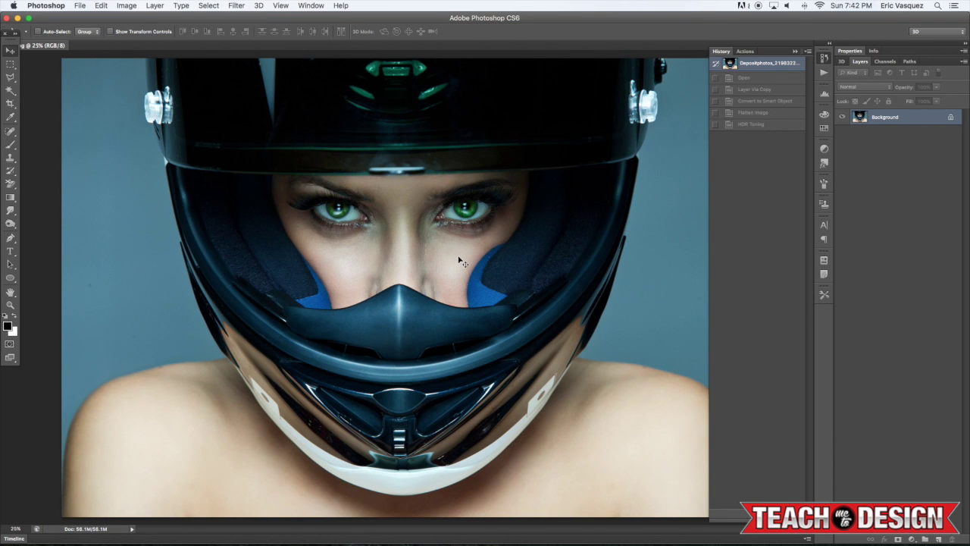
Open the saved 2.jpg from the Desktop in its own floating window
{"action": "key", "text": "super+o"}
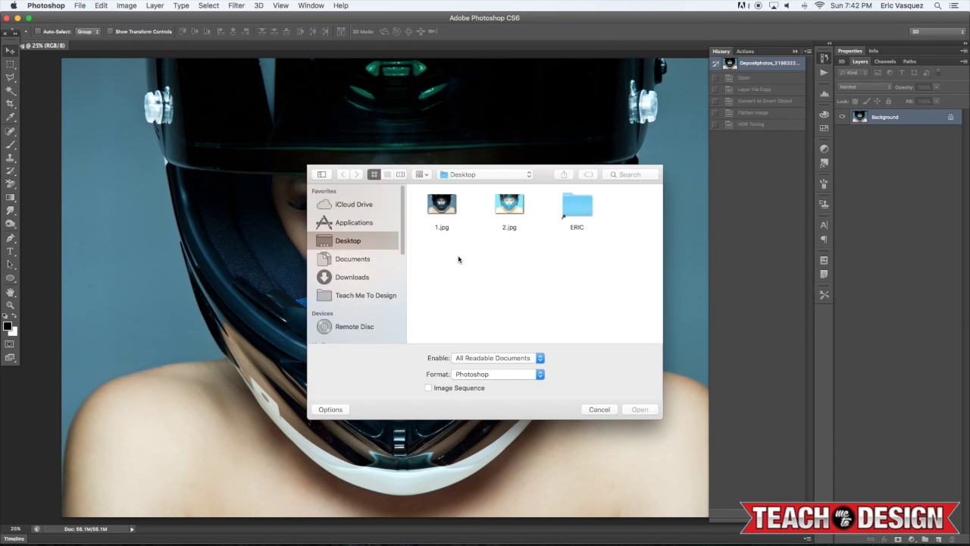
{"action": "double_click", "coordinate": [508, 205]}
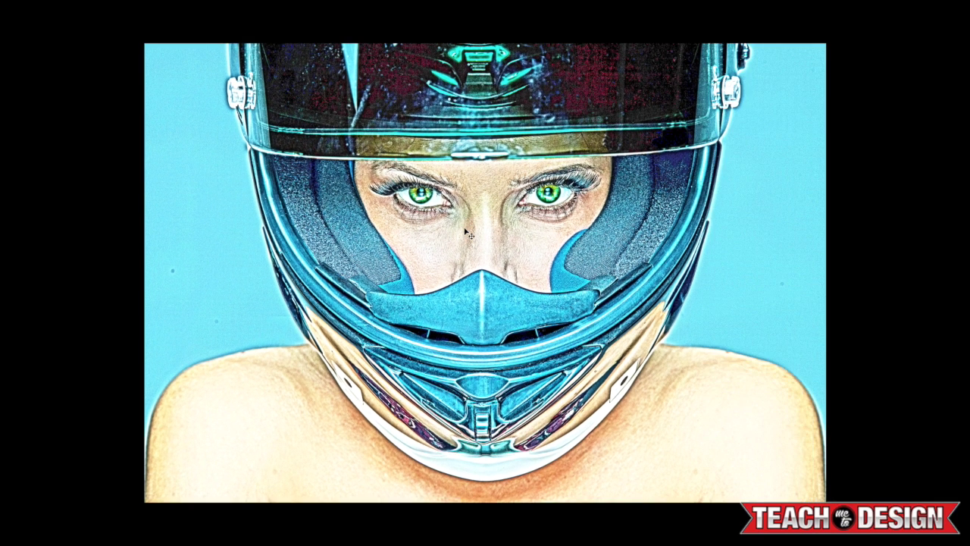
{"action": "key", "text": "super+minus"}
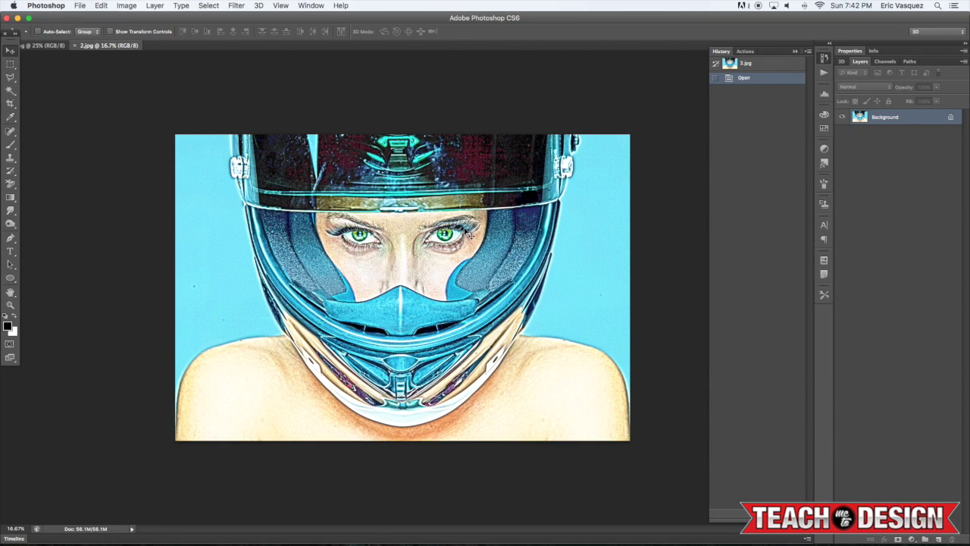
{"action": "left_click_drag", "start_coordinate": [109, 46], "coordinate": [384, 170]}
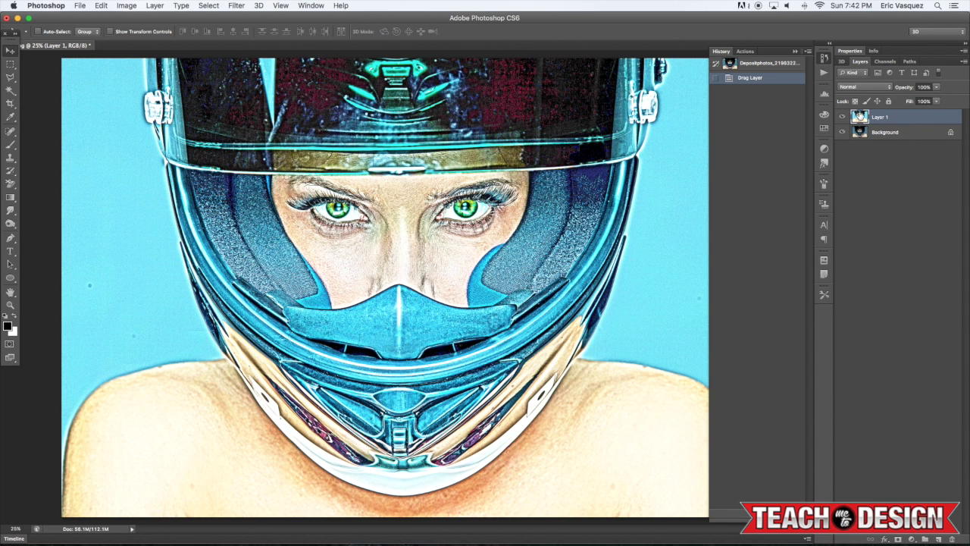
Try Layer 1's blend modes and settle on Overlay at 50% opacity
{"action": "left_click", "coordinate": [842, 117]}
{"action": "left_click", "coordinate": [841, 117]}
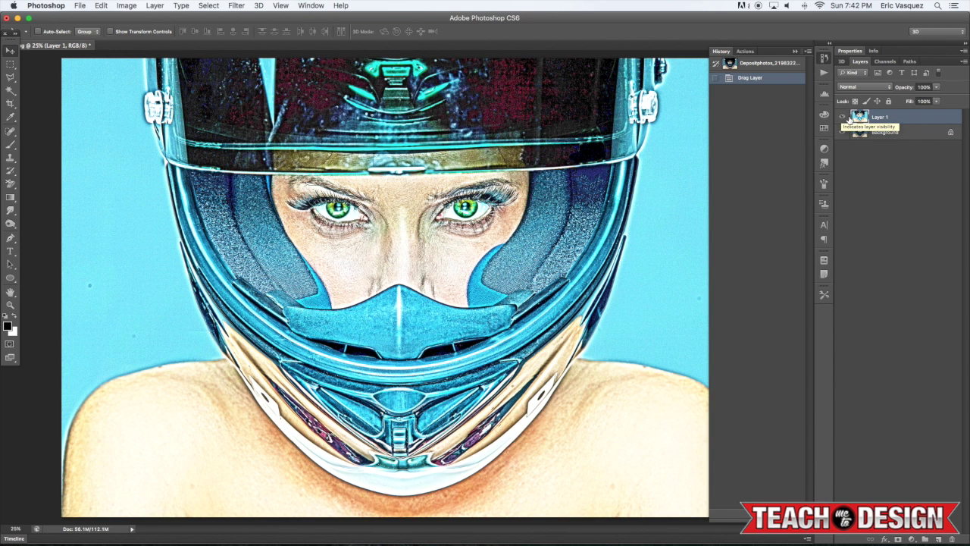
{"action": "key", "text": "5"}
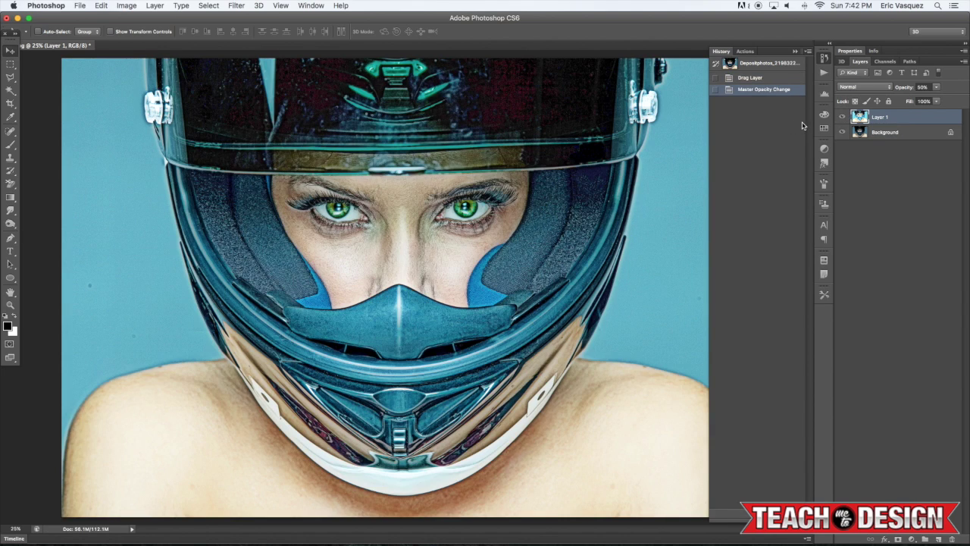
{"action": "key", "text": "0"}
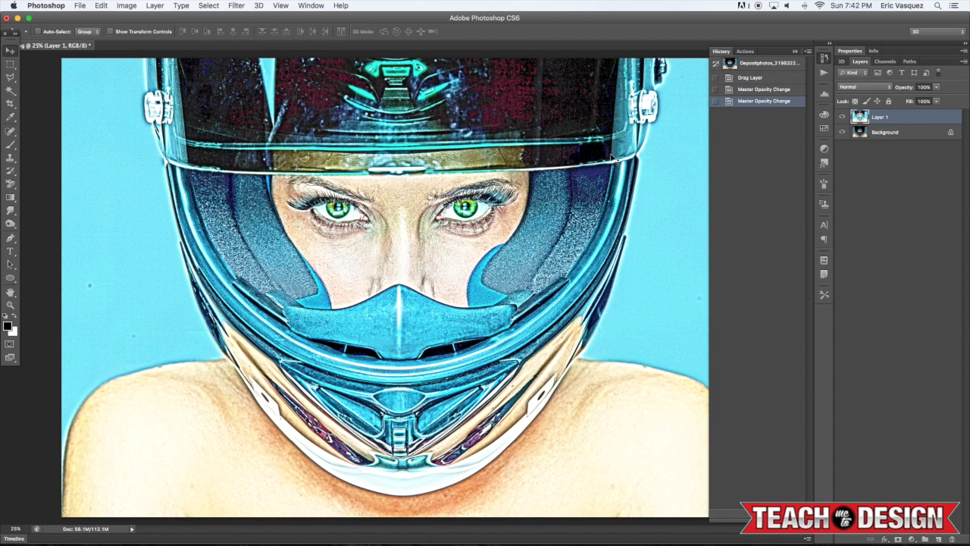
{"action": "key", "text": "shift+plus"}
{"action": "key", "text": "shift+plus"}
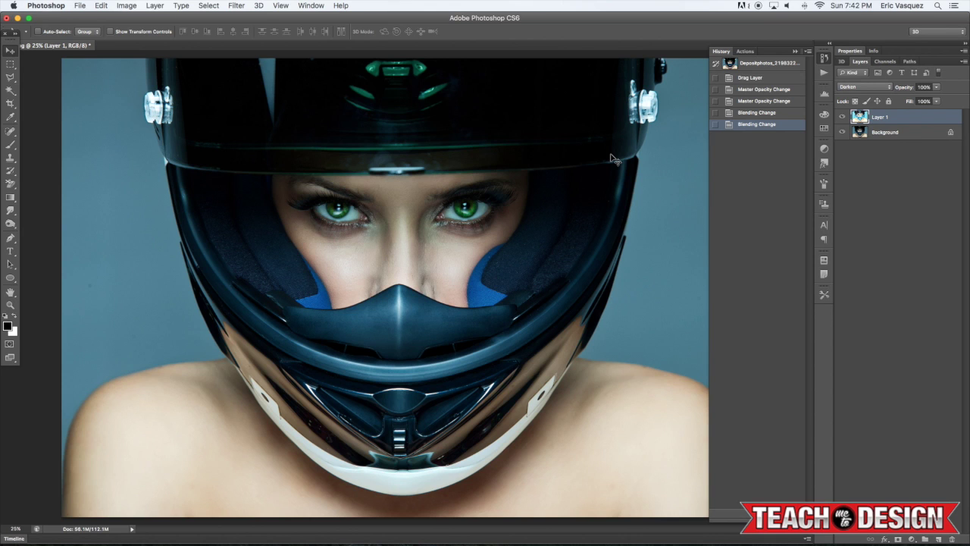
{"action": "key", "text": "shift+plus"}
{"action": "key", "text": "shift+plus"}
{"action": "key", "text": "shift+plus"}
{"action": "key", "text": "shift+plus"}
{"action": "key", "text": "shift+plus"}
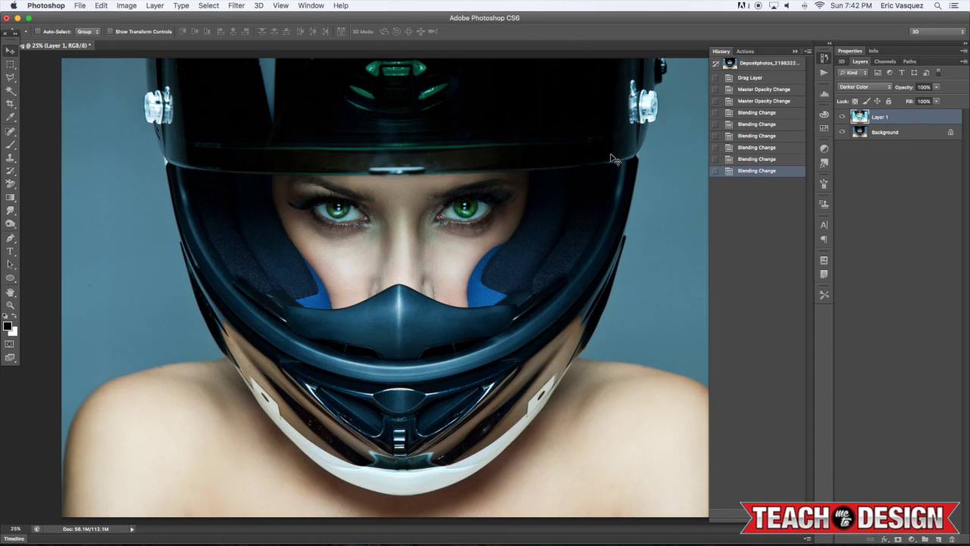
{"action": "key", "text": "shift+minus"}
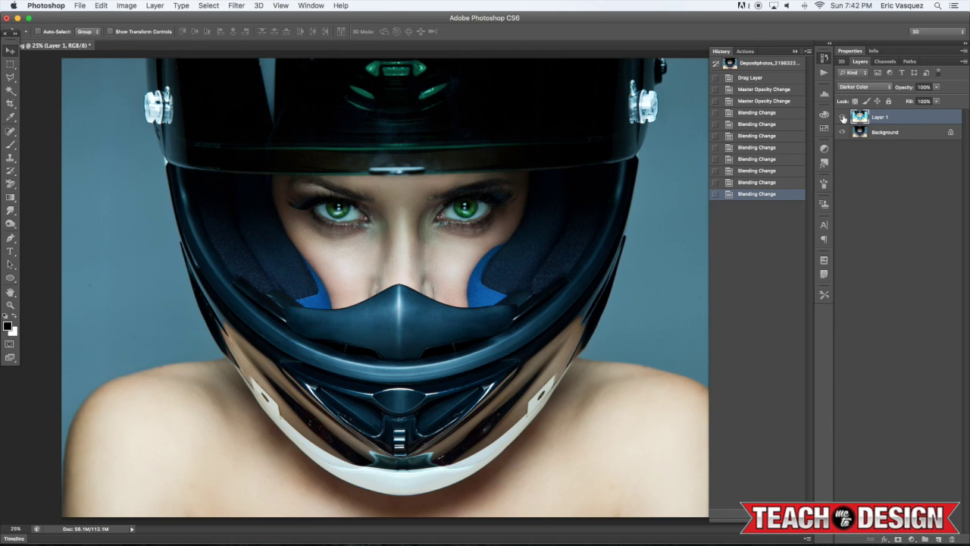
{"action": "key", "text": "shift+plus"}
{"action": "key", "text": "shift+plus"}
{"action": "key", "text": "shift+plus"}
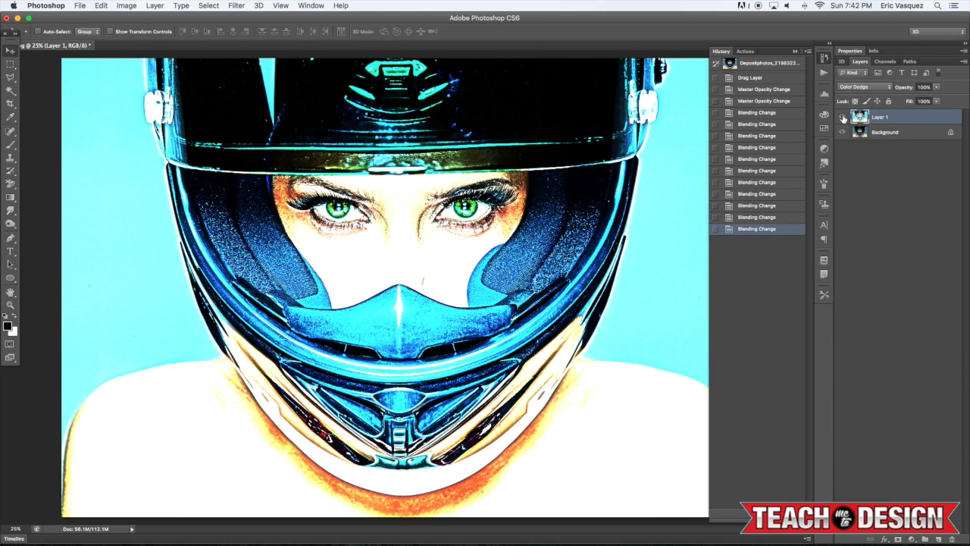
{"action": "key", "text": "shift+plus"}
{"action": "key", "text": "shift+plus"}
{"action": "key", "text": "shift+plus"}
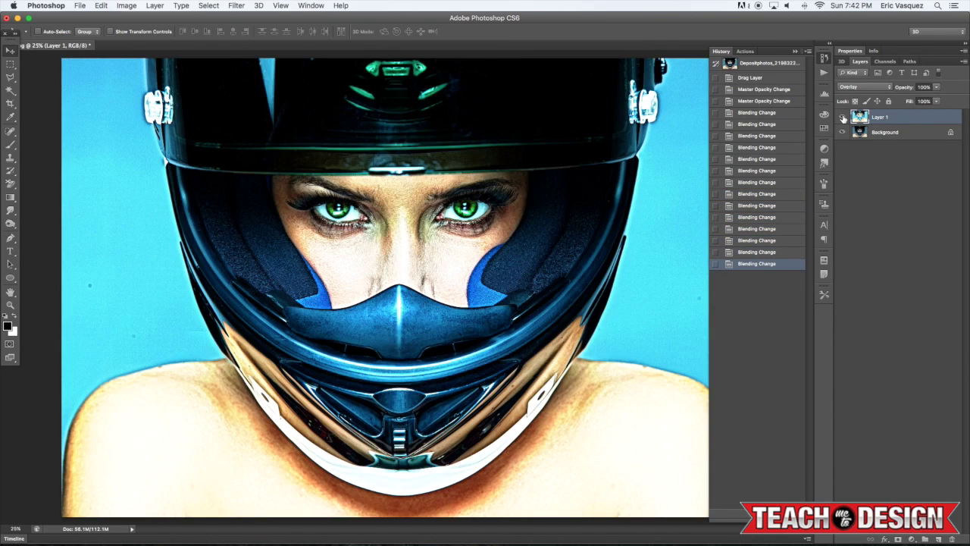
{"action": "key", "text": "shift+plus"}
{"action": "key", "text": "shift+minus"}
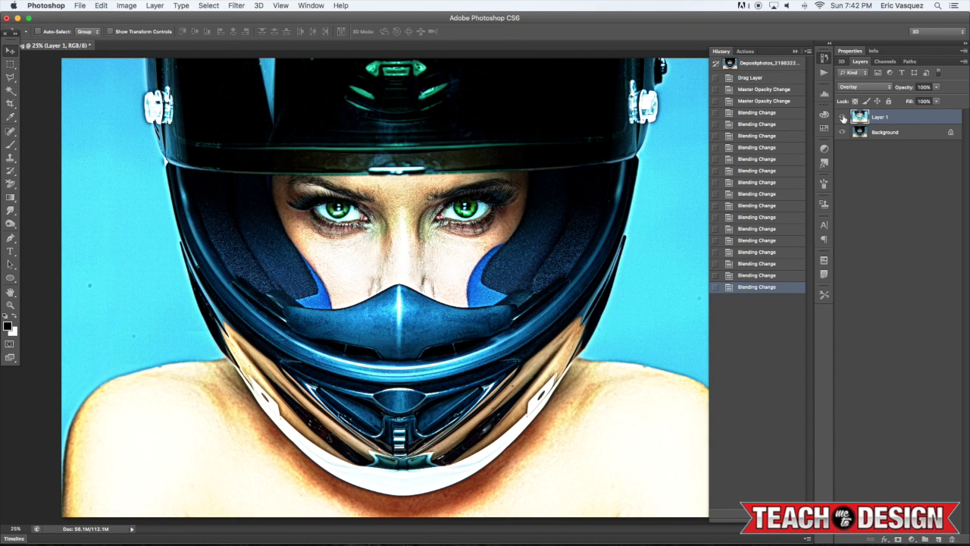
{"action": "key", "text": "5"}
Toggle Layer 1 on and off to compare the Overlay detail boost
{"action": "key", "text": "super+minus"}
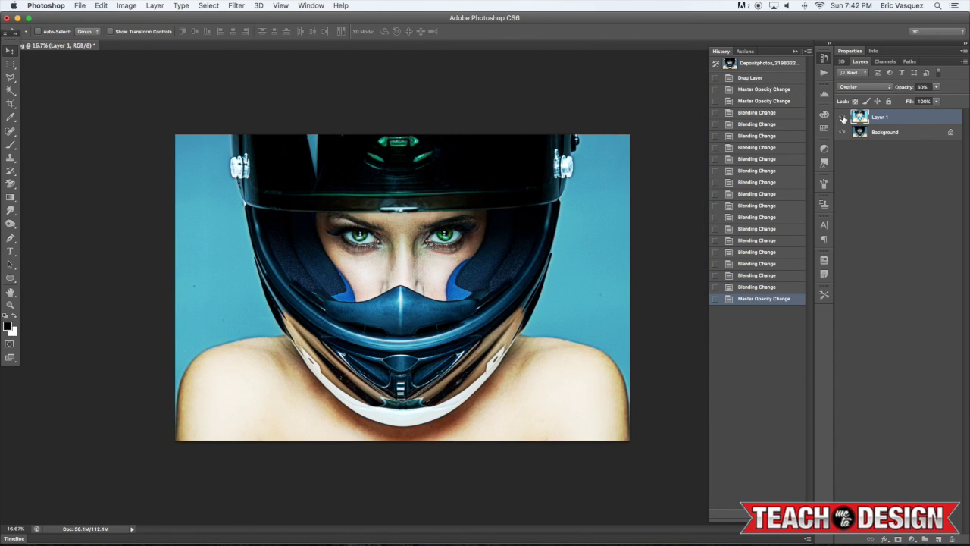
{"action": "left_click", "coordinate": [841, 117]}
{"action": "left_click", "coordinate": [841, 118]}
{"action": "left_click", "coordinate": [842, 117]}
{"action": "left_click", "coordinate": [842, 118]}
{"action": "left_click", "coordinate": [842, 117]}
{"action": "left_click", "coordinate": [842, 118]}
{"action": "left_click", "coordinate": [842, 117]}
{"action": "left_click", "coordinate": [842, 117]}
{"action": "key", "text": "super+plus"}
{"action": "left_click", "coordinate": [842, 117]}
{"action": "left_click", "coordinate": [842, 117]}
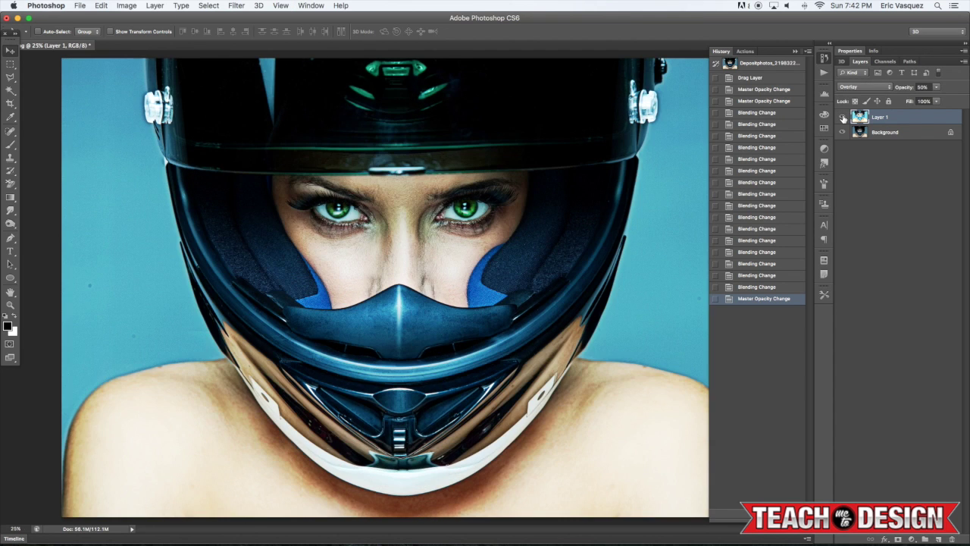
Duplicate the Background layer and drag Background copy above Layer 1
{"action": "left_click", "coordinate": [888, 134]}
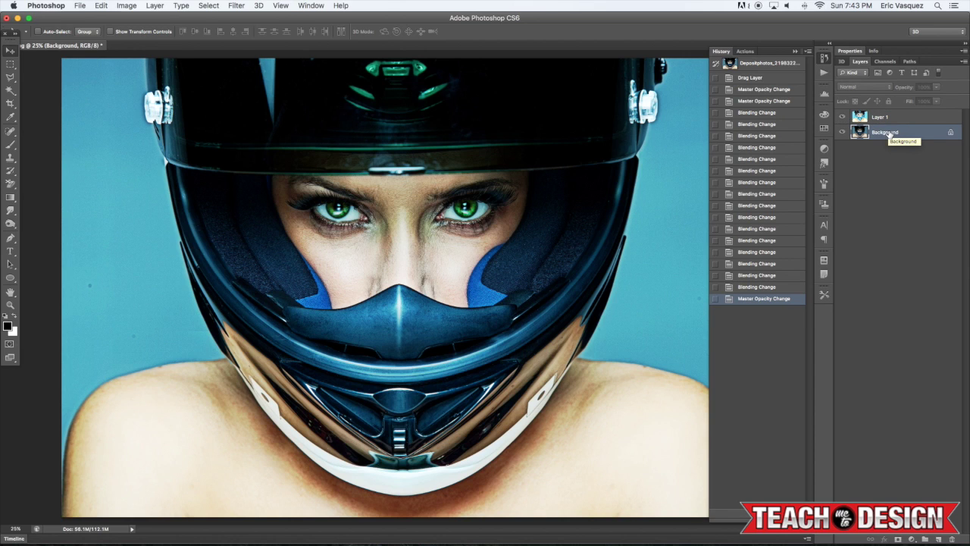
{"action": "key", "text": "super+j"}
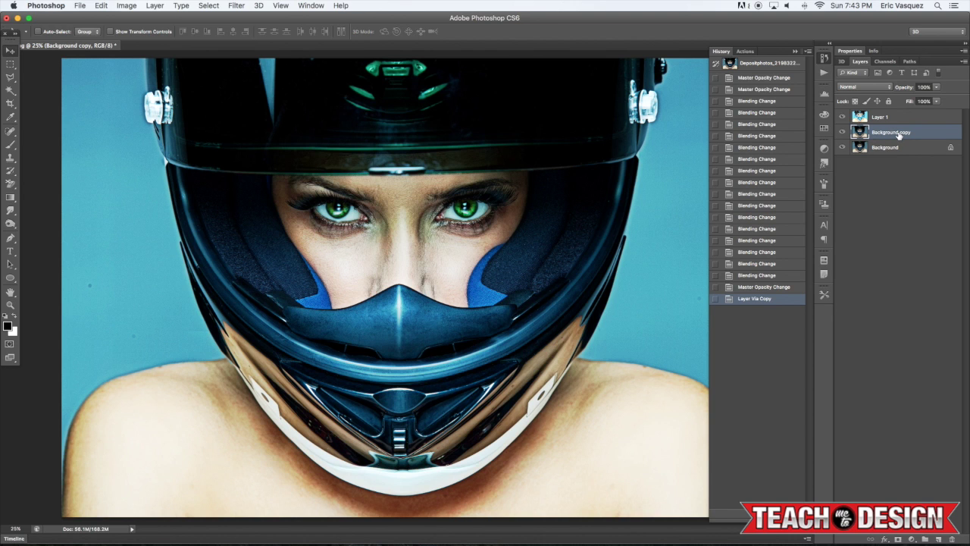
{"action": "left_click_drag", "start_coordinate": [898, 134], "coordinate": [897, 112]}
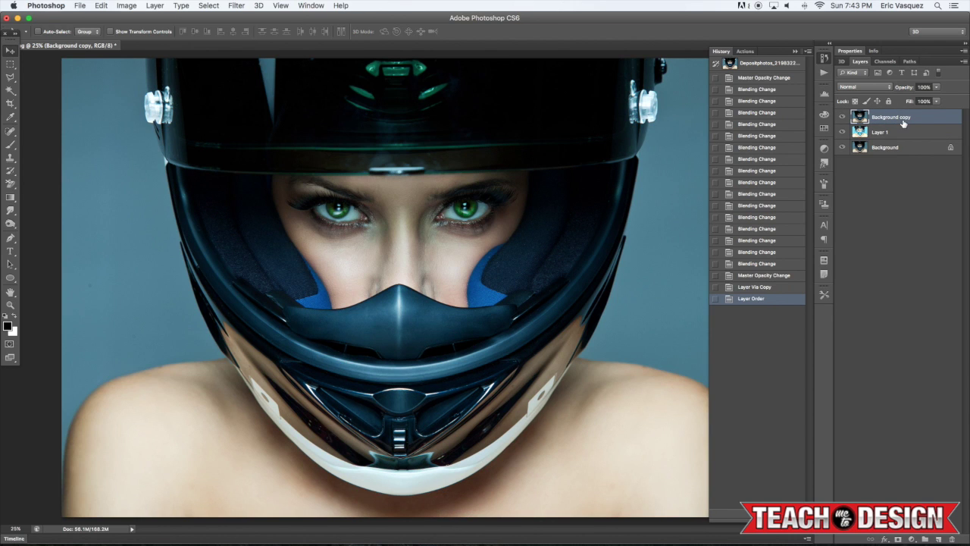
Make Background copy a smart object and zero the Shadows/Highlights highlight settings
{"action": "right_click", "coordinate": [915, 119]}
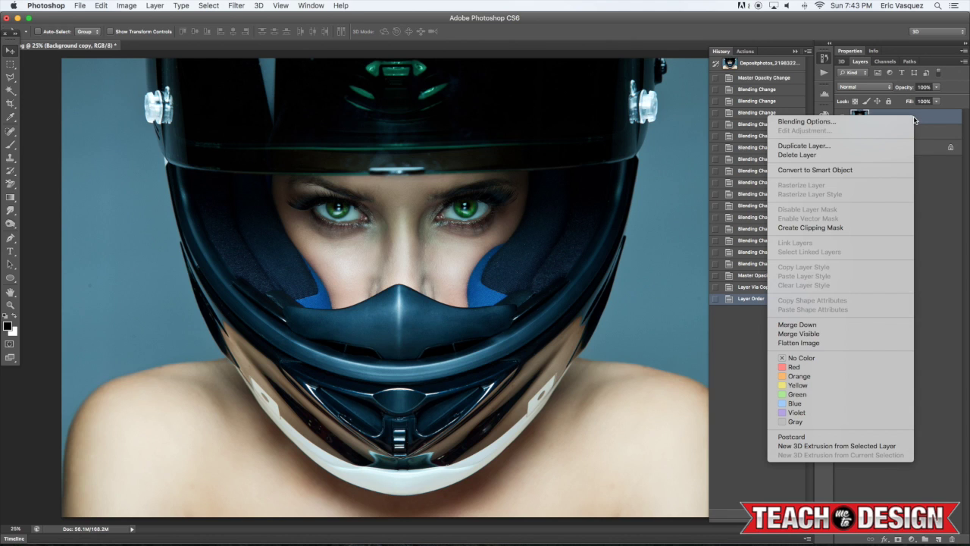
{"action": "key", "text": "Escape"}
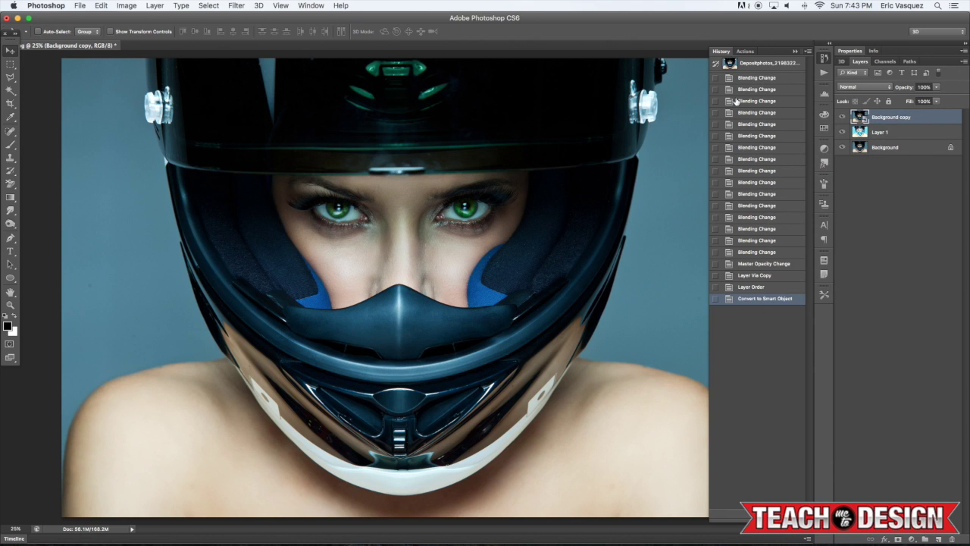
{"action": "left_click", "coordinate": [125, 6]}
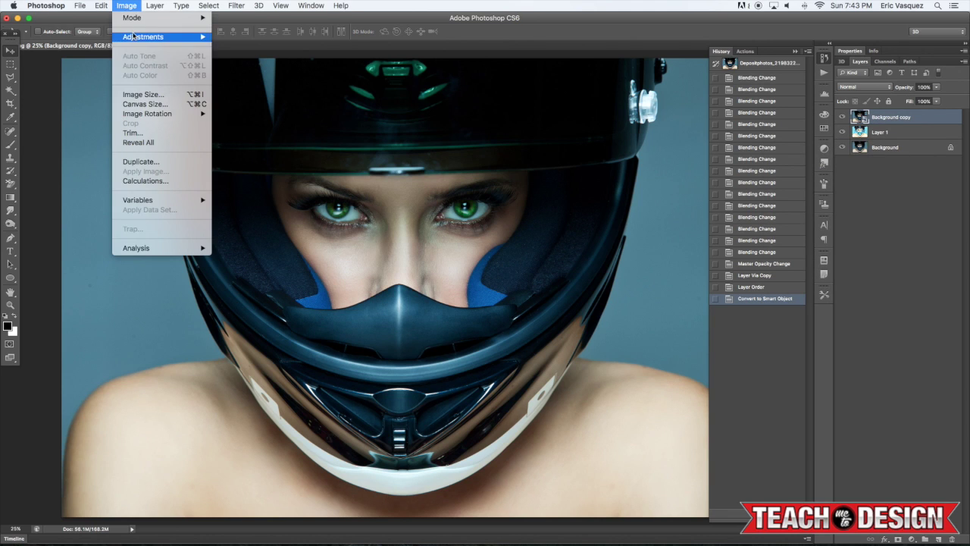
{"action": "mouse_move", "coordinate": [136, 38]}
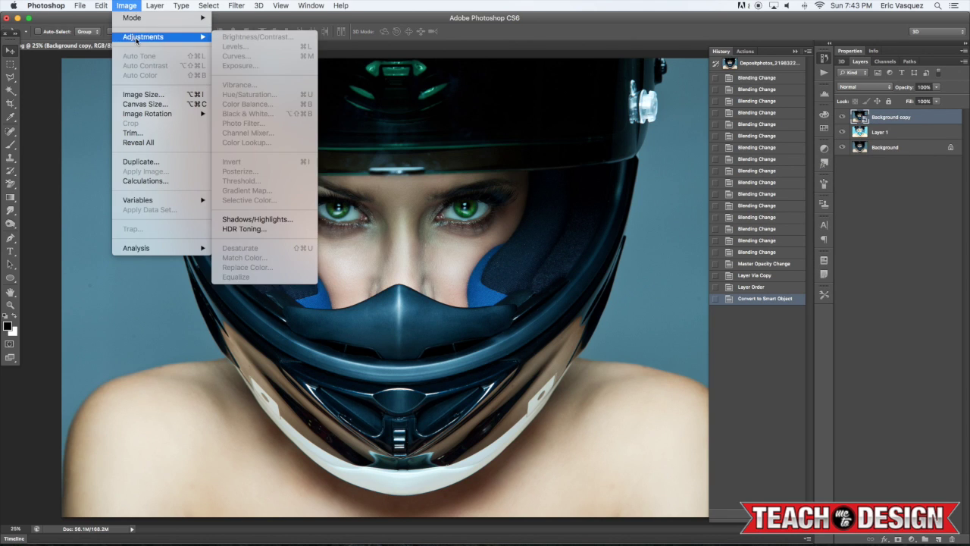
{"action": "left_click", "coordinate": [276, 220]}
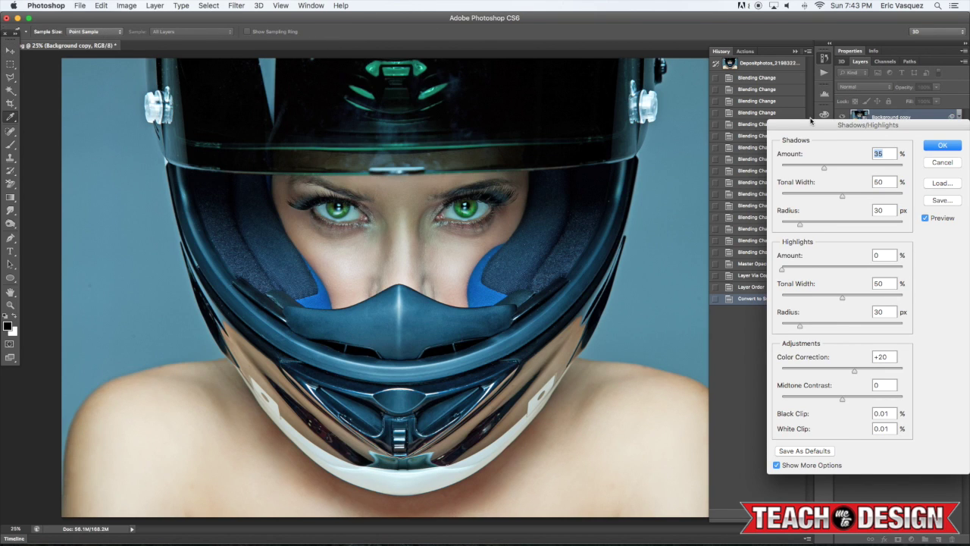
{"action": "left_click_drag", "start_coordinate": [810, 118], "coordinate": [646, 73]}
{"action": "left_click_drag", "start_coordinate": [635, 251], "coordinate": [583, 250]}
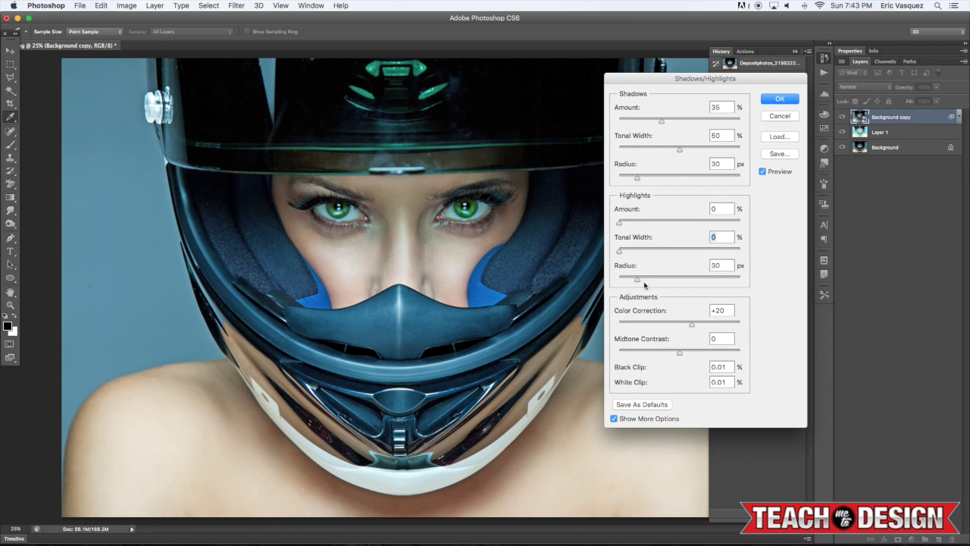
{"action": "left_click_drag", "start_coordinate": [644, 284], "coordinate": [575, 263]}
Raise the shadows amount to 43% and apply the Shadows/Highlights adjustment
{"action": "left_click_drag", "start_coordinate": [660, 119], "coordinate": [677, 150]}
{"action": "left_click_drag", "start_coordinate": [655, 90], "coordinate": [701, 99]}
{"action": "left_click", "coordinate": [807, 182]}
{"action": "left_click", "coordinate": [807, 182]}
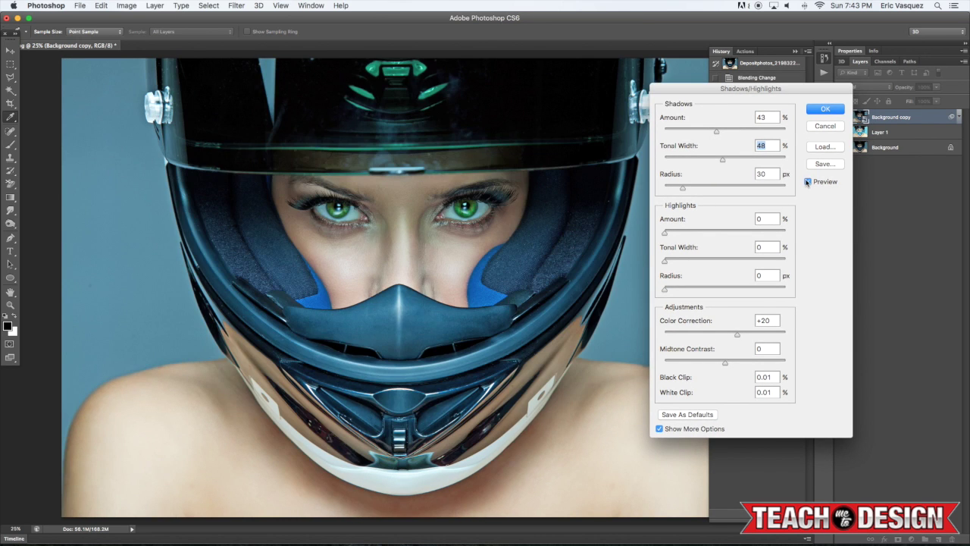
{"action": "left_click", "coordinate": [807, 182]}
{"action": "left_click", "coordinate": [807, 182]}
{"action": "key", "text": "Return"}
{"action": "left_click", "coordinate": [957, 117]}
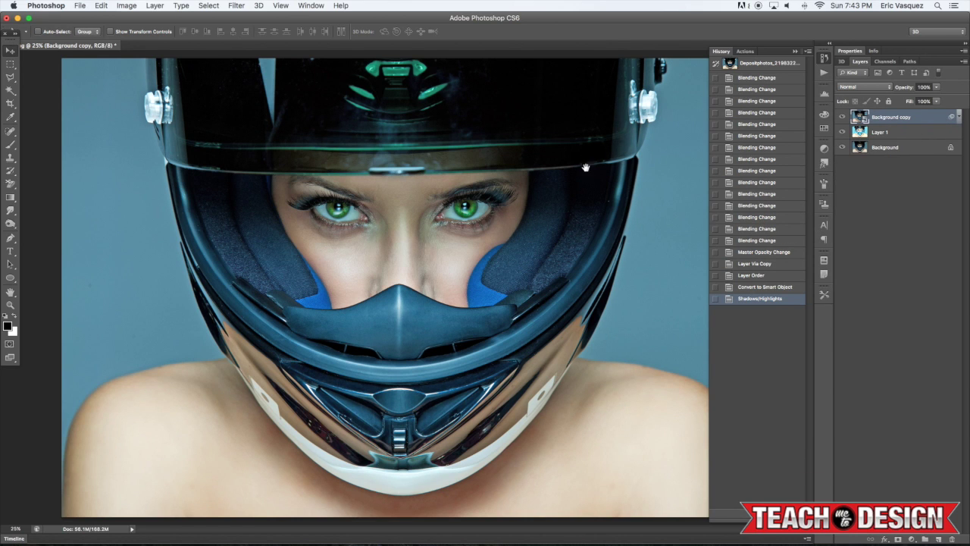
Move Layer 1 above Background copy and preview it at 30% opacity before restoring 100%
{"action": "left_click", "coordinate": [892, 133]}
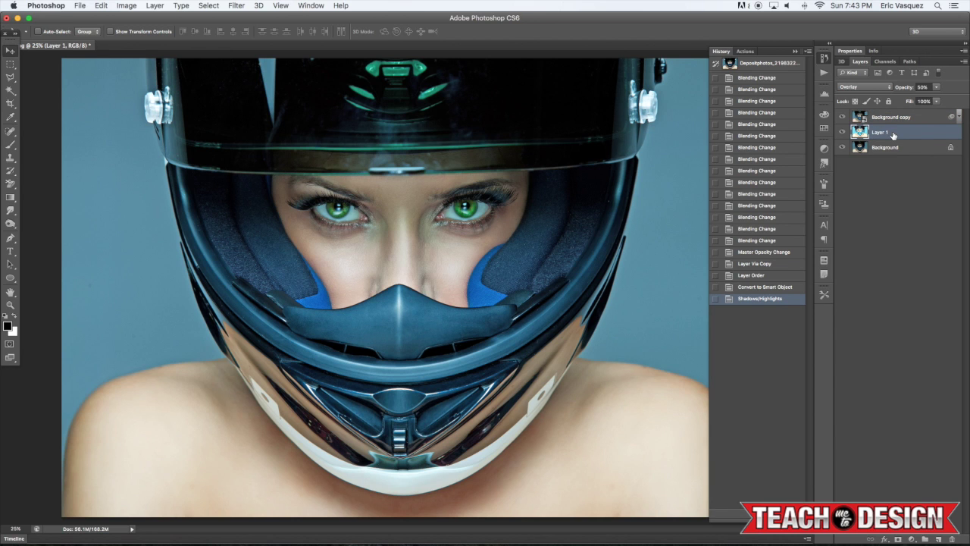
{"action": "key", "text": "super+bracketright"}
{"action": "key", "text": "super+minus"}
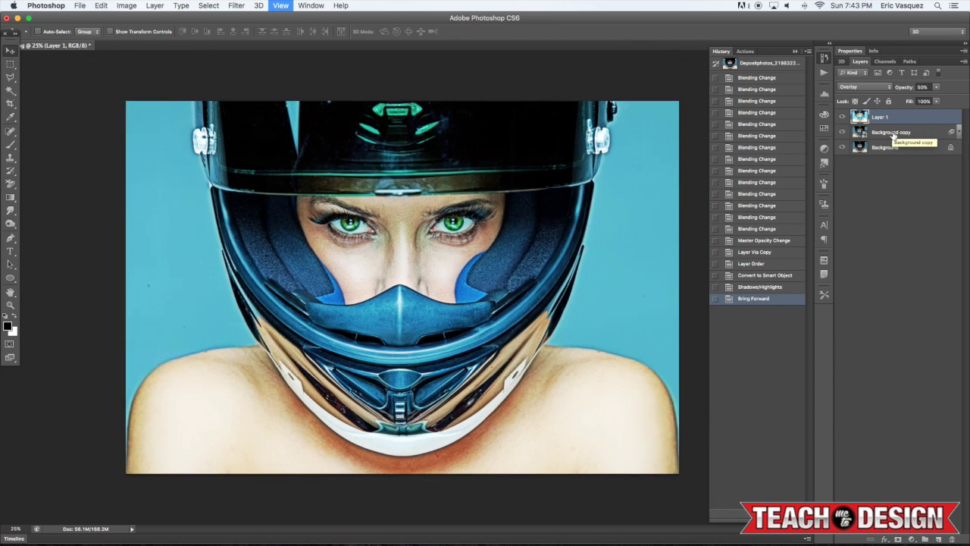
{"action": "key", "text": "3"}
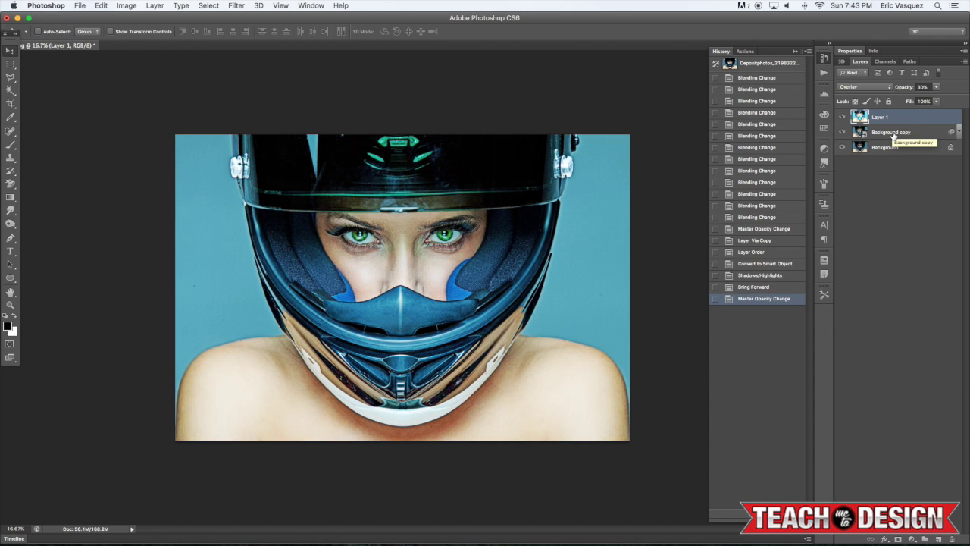
{"action": "left_click", "coordinate": [842, 118]}
{"action": "left_click", "coordinate": [842, 117]}
{"action": "left_click", "coordinate": [842, 118]}
{"action": "left_click", "coordinate": [842, 117]}
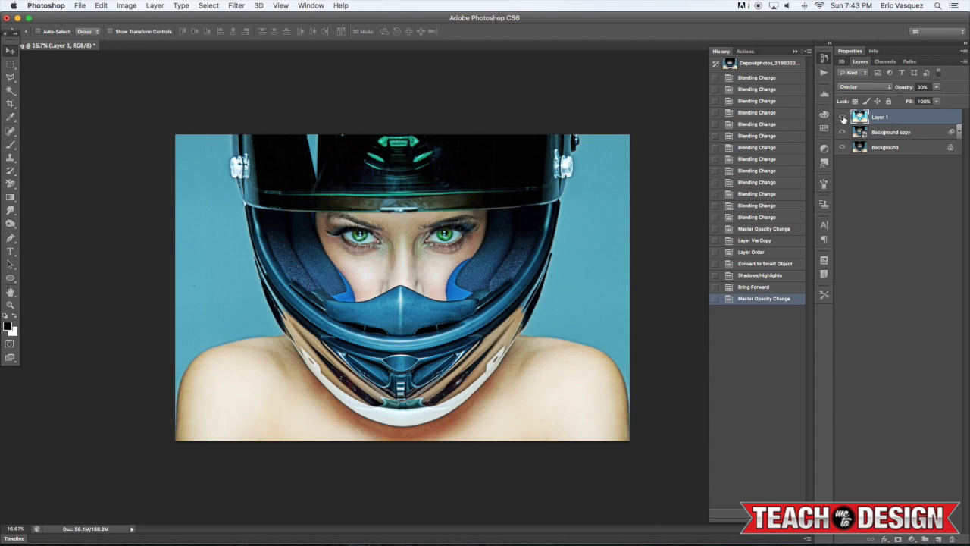
{"action": "key", "text": "0"}
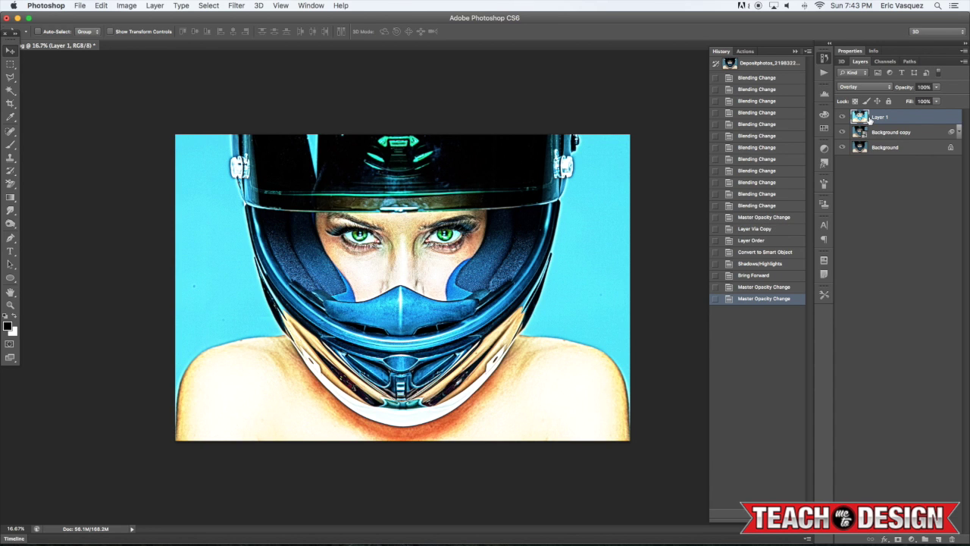
Preview Layer 1 across blend modes including Soft Light, Saturation, Dissolve, Darken and Multiply
{"action": "left_click", "coordinate": [856, 87]}
{"action": "left_click", "coordinate": [857, 96]}
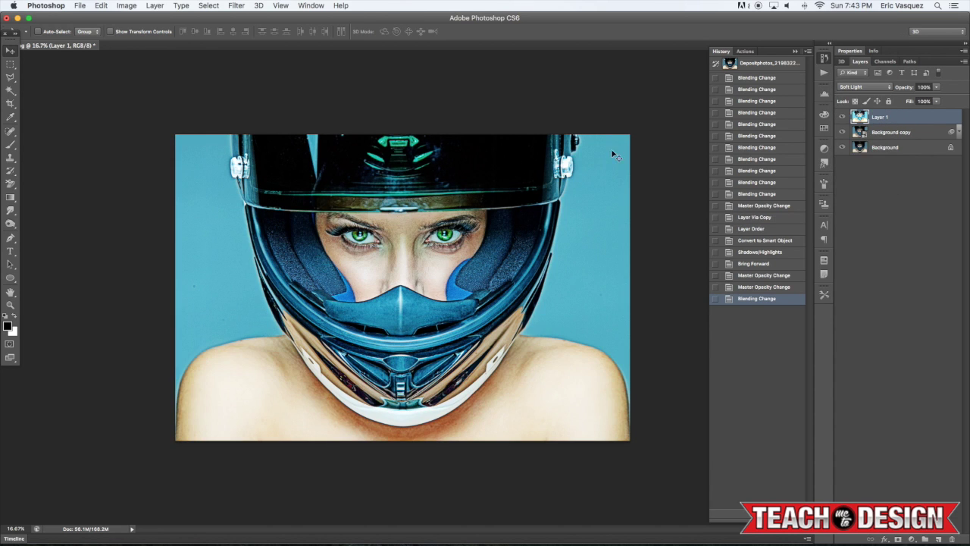
{"action": "key", "text": "shift+plus"}
{"action": "key", "text": "shift+plus"}
{"action": "key", "text": "shift+plus"}
{"action": "key", "text": "shift+plus"}
{"action": "key", "text": "shift+plus"}
{"action": "key", "text": "shift+plus"}
{"action": "key", "text": "shift+plus"}
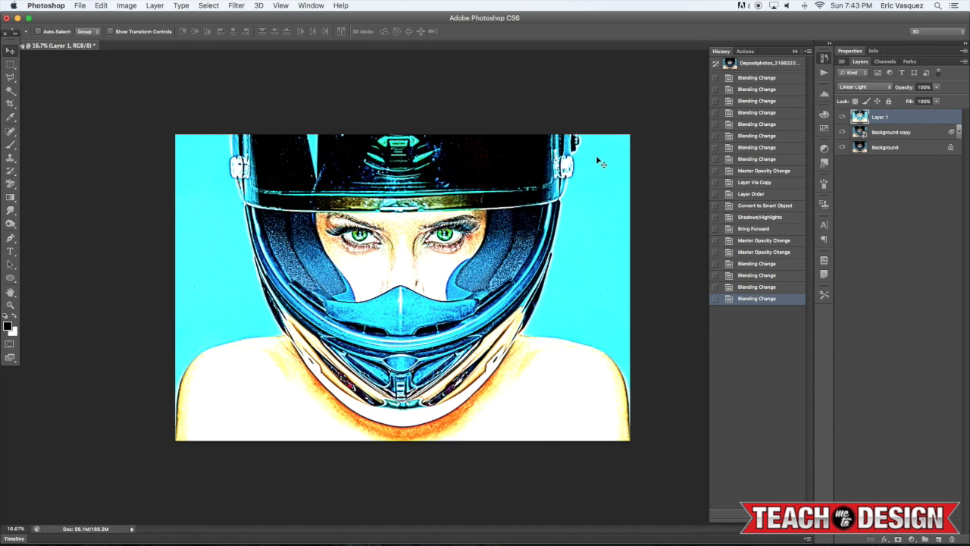
{"action": "key", "text": "shift+plus"}
{"action": "key", "text": "shift+plus"}
{"action": "key", "text": "shift+plus"}
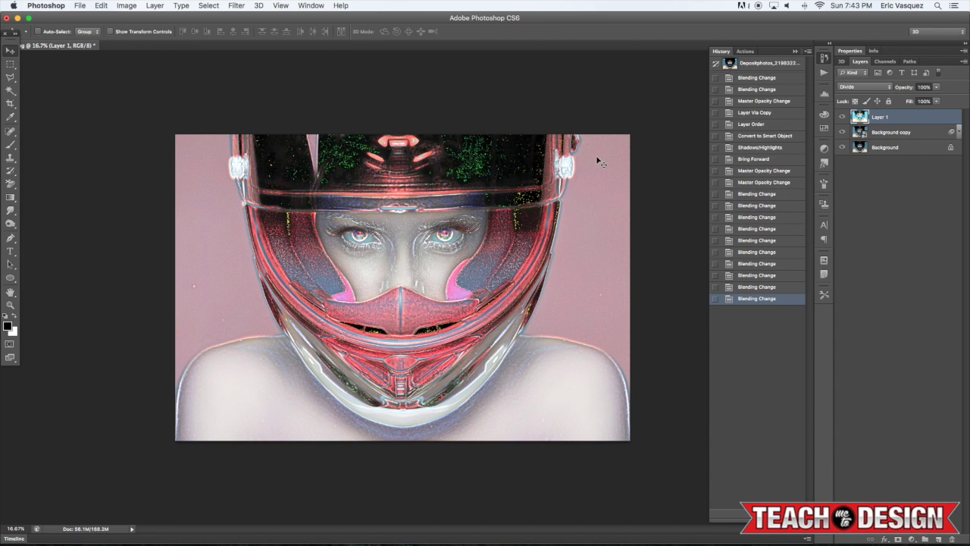
{"action": "key", "text": "shift+plus"}
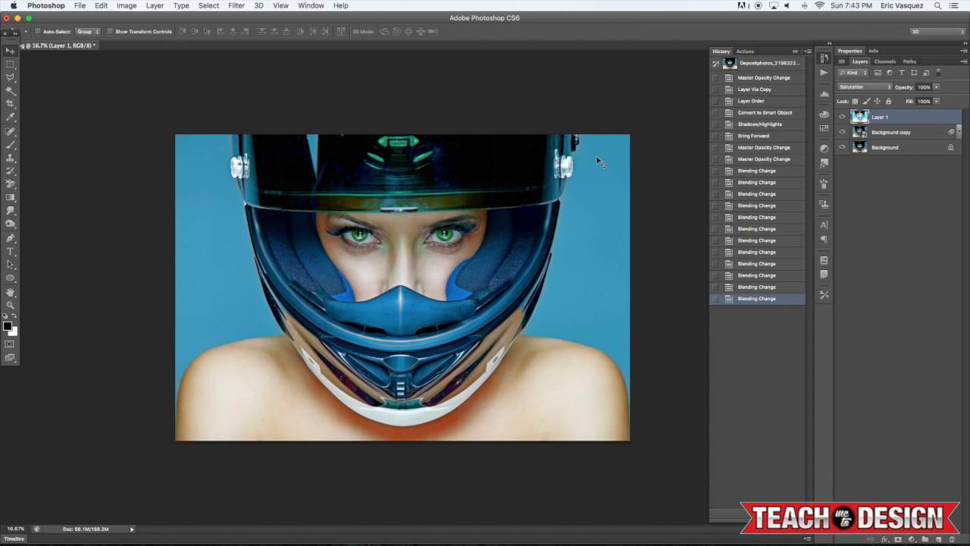
{"action": "key", "text": "shift+plus"}
{"action": "key", "text": "shift+plus"}
{"action": "key", "text": "shift+plus"}
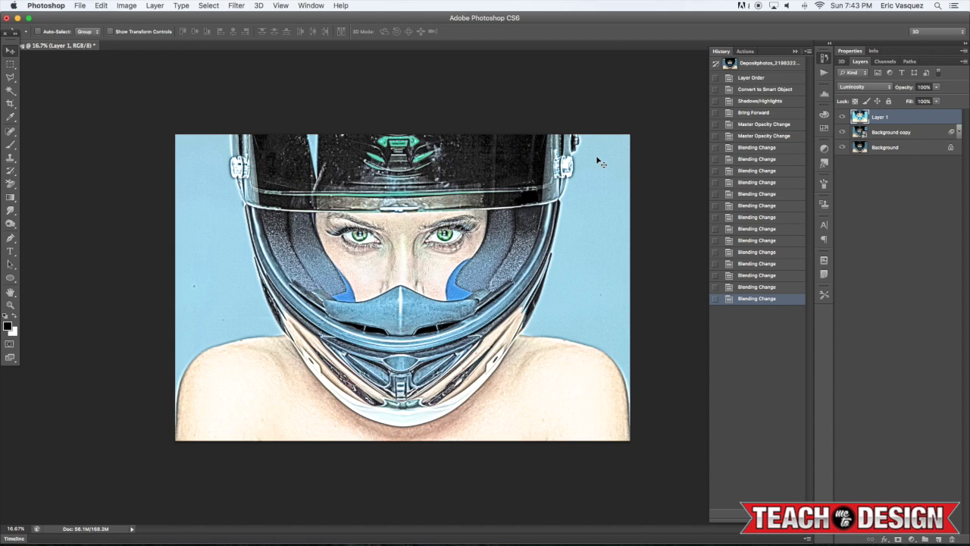
{"action": "key", "text": "shift+plus"}
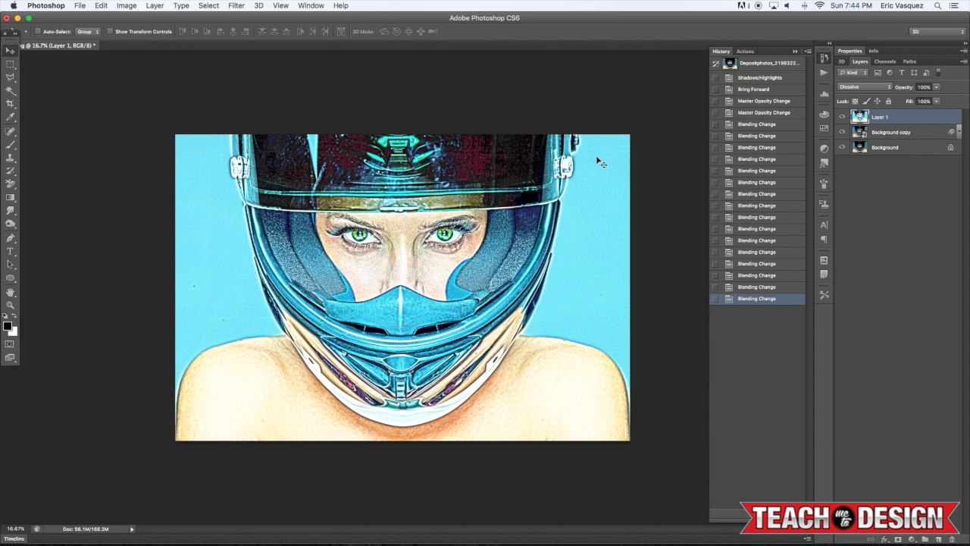
{"action": "key", "text": "shift+plus"}
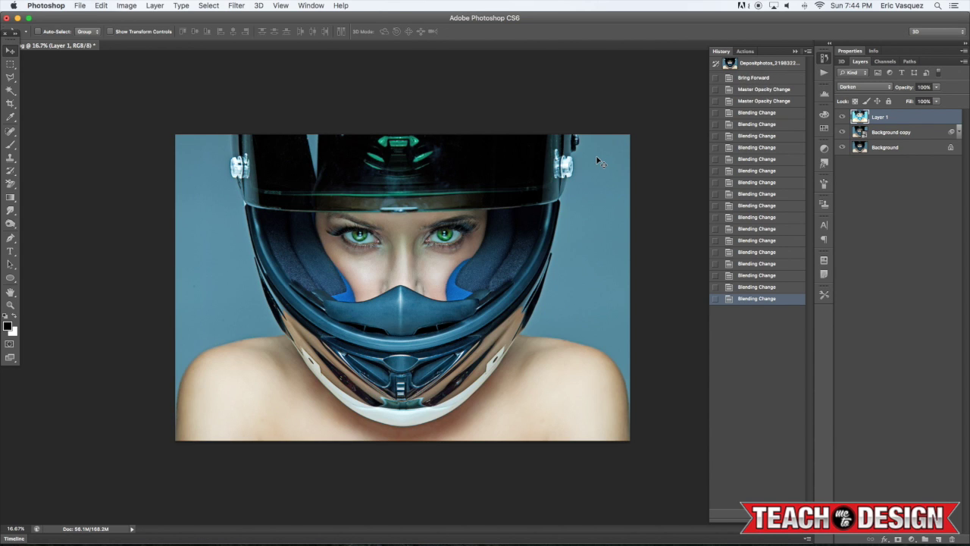
{"action": "key", "text": "shift+plus"}
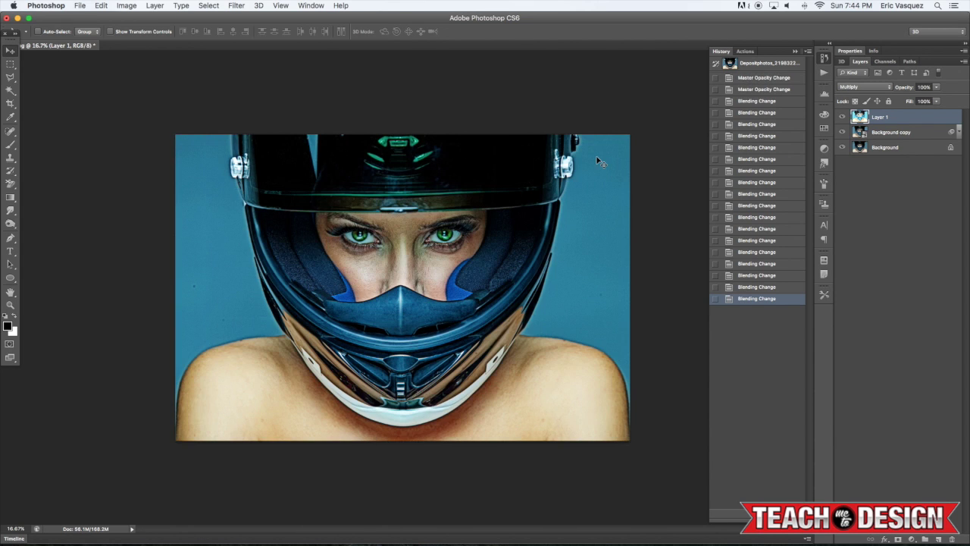
{"action": "key", "text": "shift+plus"}
{"action": "key", "text": "shift+plus"}
{"action": "key", "text": "shift+plus"}
{"action": "key", "text": "shift+plus"}
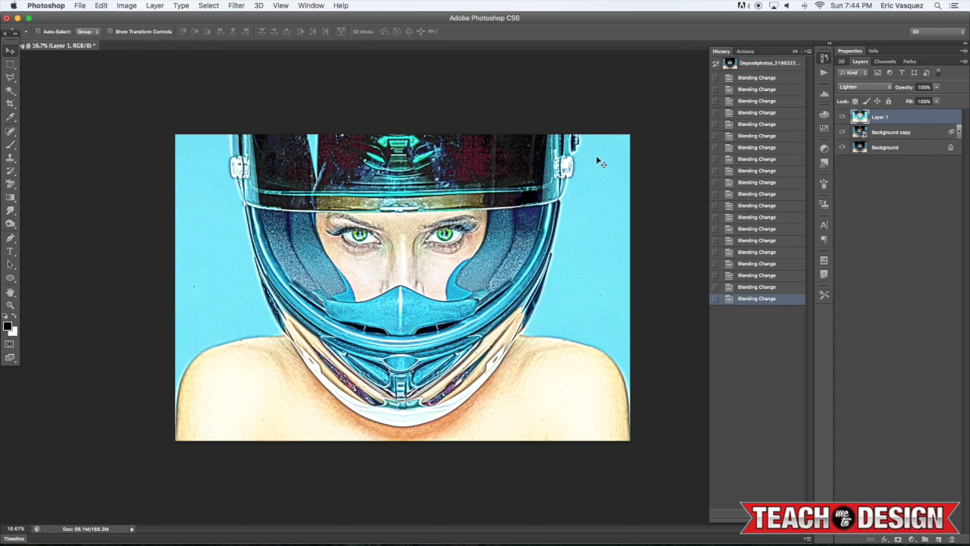
{"action": "key", "text": "shift+minus"}
{"action": "key", "text": "shift+plus"}
{"action": "key", "text": "shift+plus"}
{"action": "key", "text": "shift+plus"}
{"action": "key", "text": "shift+plus"}
{"action": "key", "text": "shift+plus"}
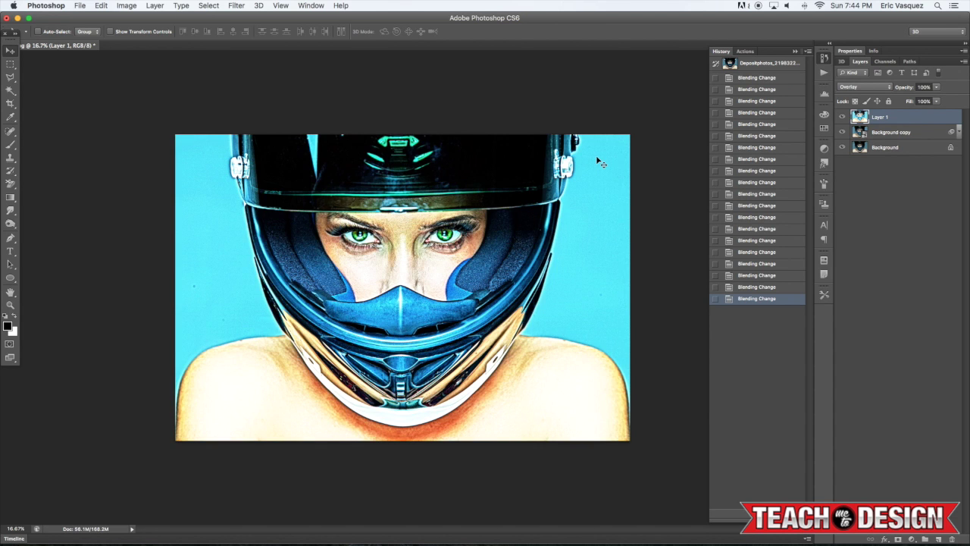
Set Layer 1 to Hard Light at 20% opacity and compare it shown and hidden
{"action": "key", "text": "5"}
{"action": "key", "text": "3"}
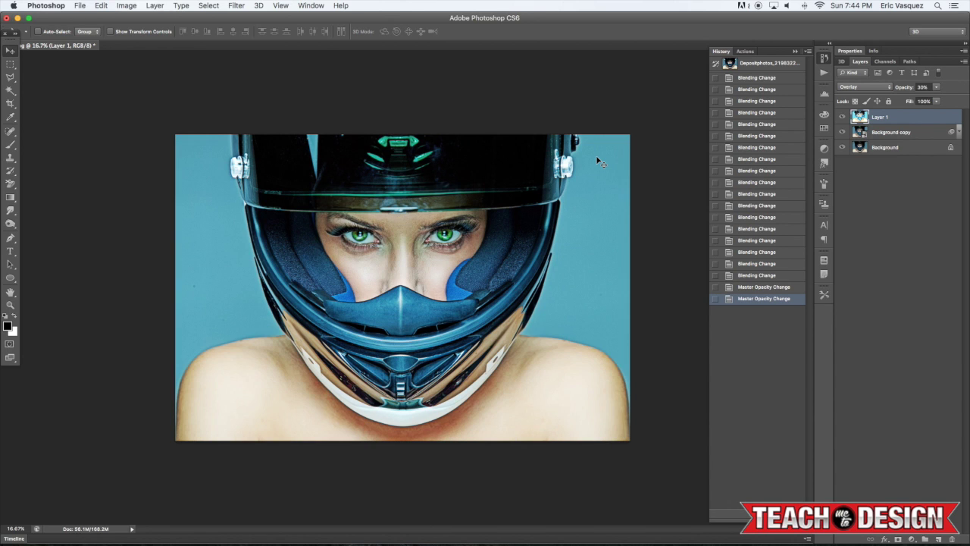
{"action": "key", "text": "2"}
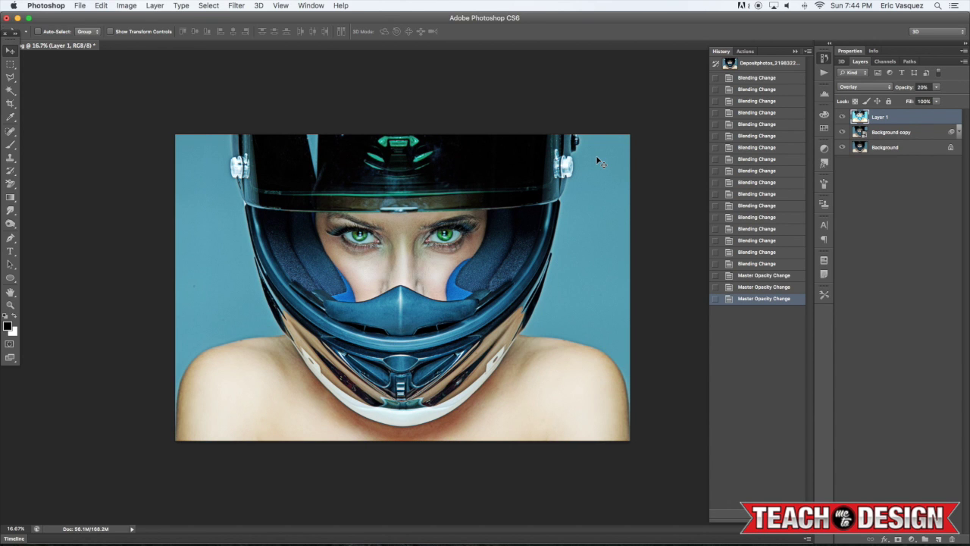
{"action": "key", "text": "shift+plus"}
{"action": "key", "text": "shift+plus"}
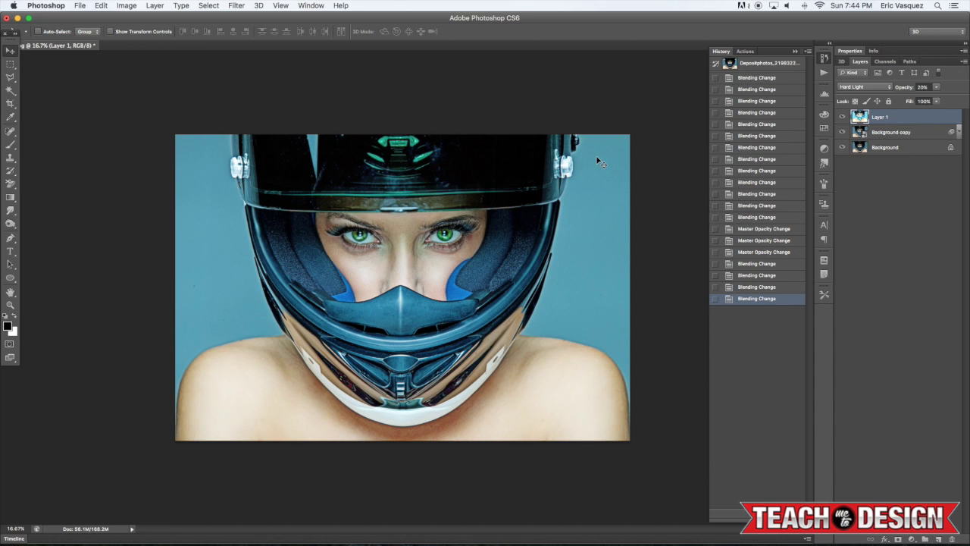
{"action": "left_click", "coordinate": [841, 117]}
{"action": "left_click", "coordinate": [841, 117]}
{"action": "left_click", "coordinate": [839, 116]}
{"action": "left_click", "coordinate": [839, 117]}
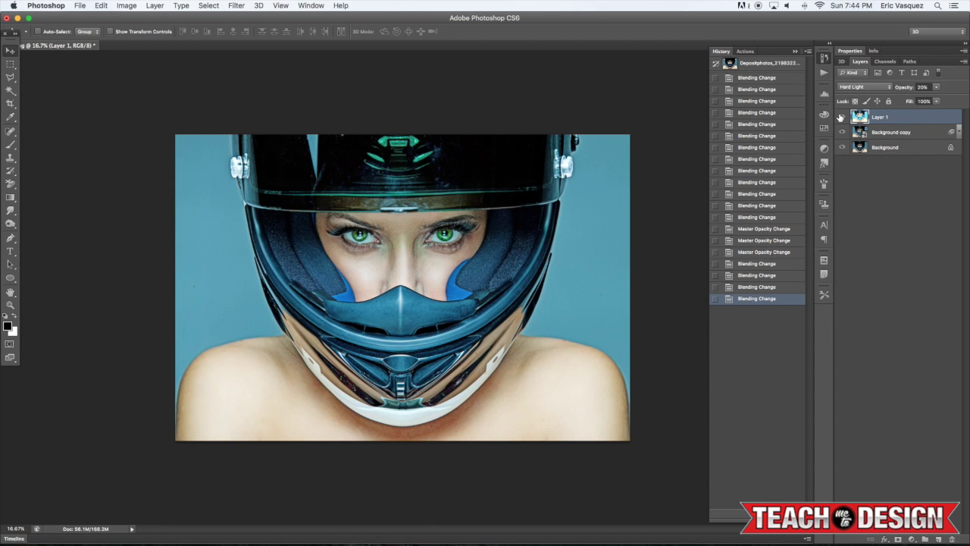
{"action": "left_click", "coordinate": [891, 132]}
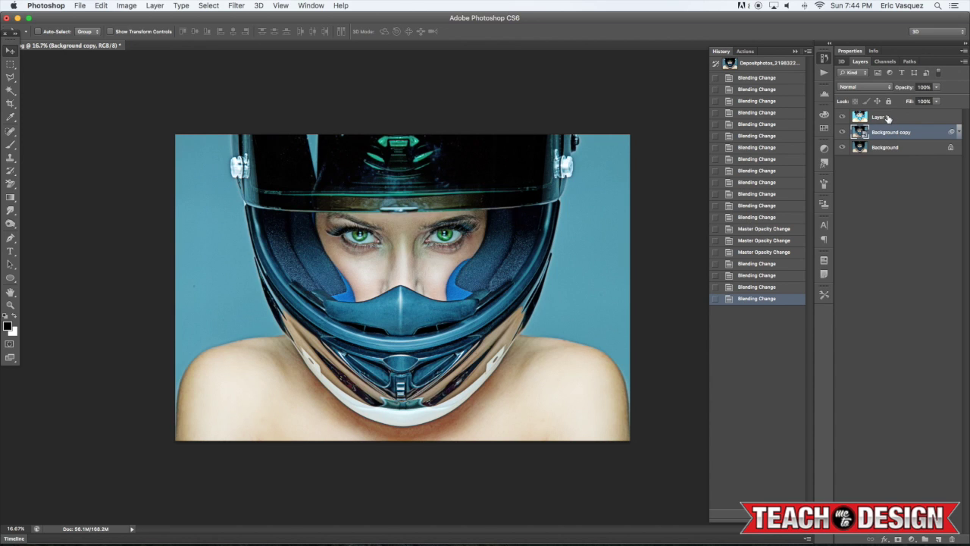
Toggle Layer 1 and Background copy visibility to compare their effects
{"action": "left_click", "coordinate": [888, 118]}
{"action": "left_click", "coordinate": [841, 117]}
{"action": "left_click", "coordinate": [841, 116]}
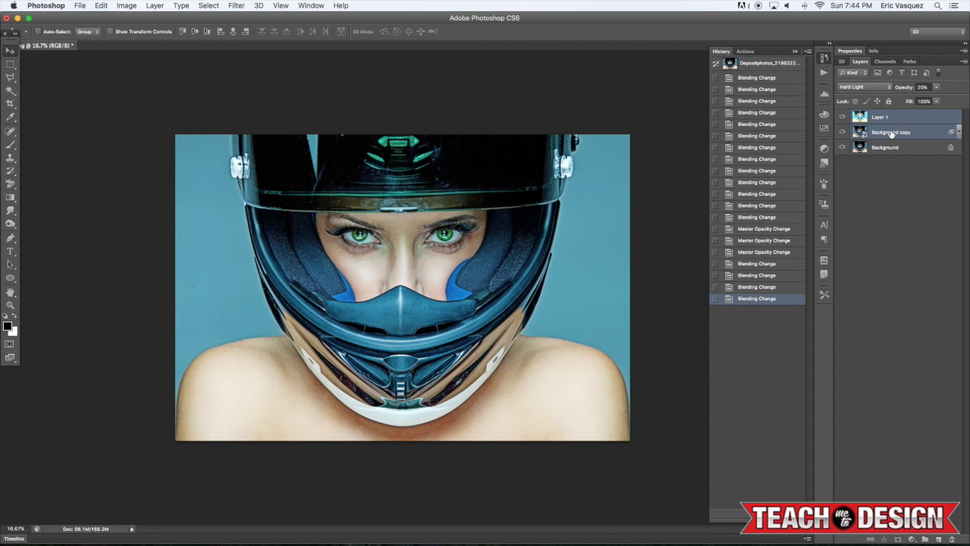
{"action": "left_click", "coordinate": [841, 131]}
{"action": "left_click", "coordinate": [841, 132]}
Group Layer 1 and Background copy into Group 1 and toggle it for before/after
{"action": "key", "text": "super+g"}
{"action": "left_click", "coordinate": [841, 115]}
{"action": "left_click", "coordinate": [841, 115]}
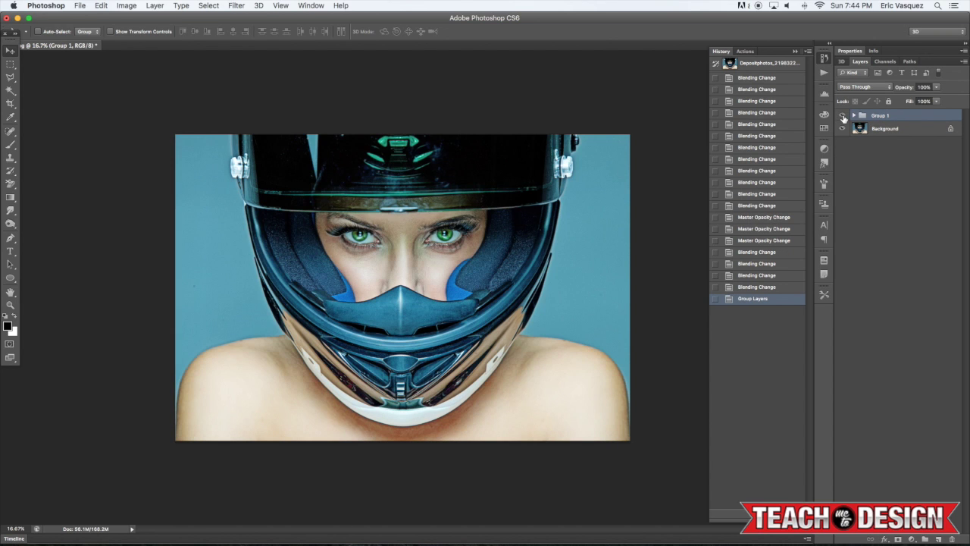
{"action": "left_click", "coordinate": [842, 115]}
{"action": "left_click", "coordinate": [841, 115]}
{"action": "left_click", "coordinate": [842, 115]}
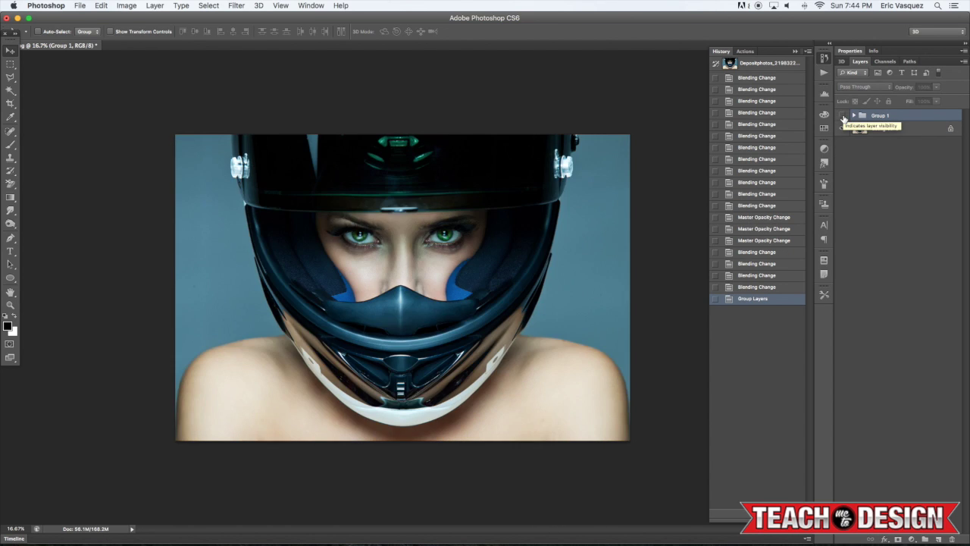
{"action": "left_click", "coordinate": [841, 115]}
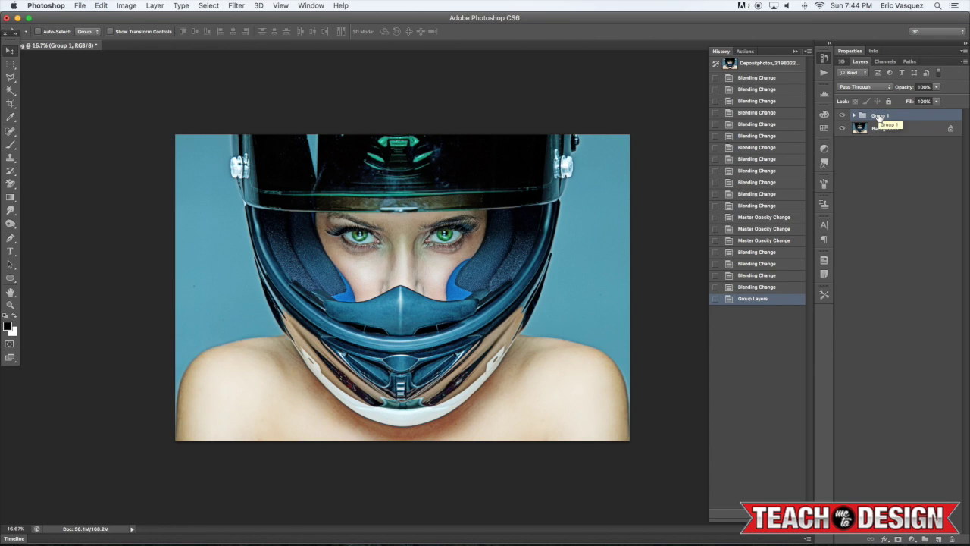
Merge Group 1 into one layer and duplicate it as Group 1 copy
{"action": "key", "text": "super+e"}
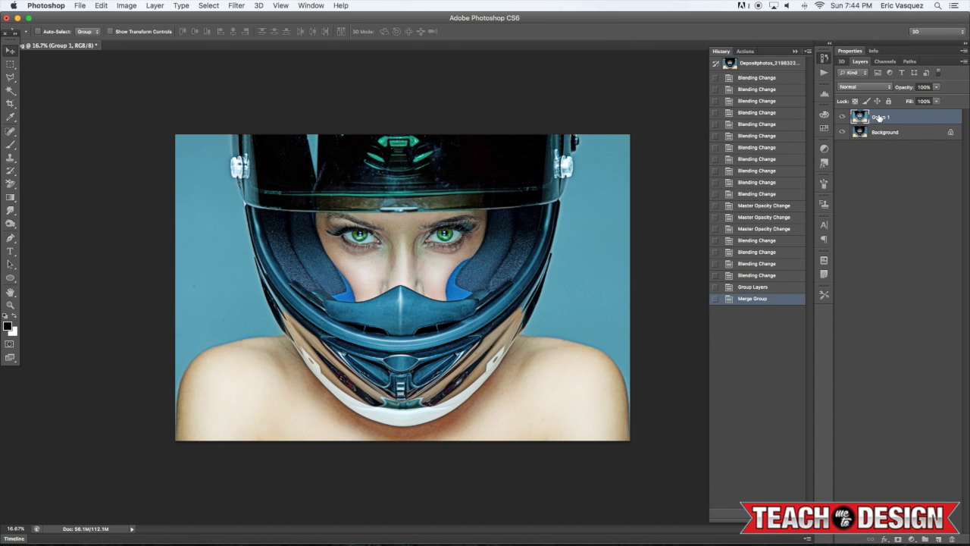
{"action": "key", "text": "super+j"}
{"action": "right_click", "coordinate": [879, 119]}
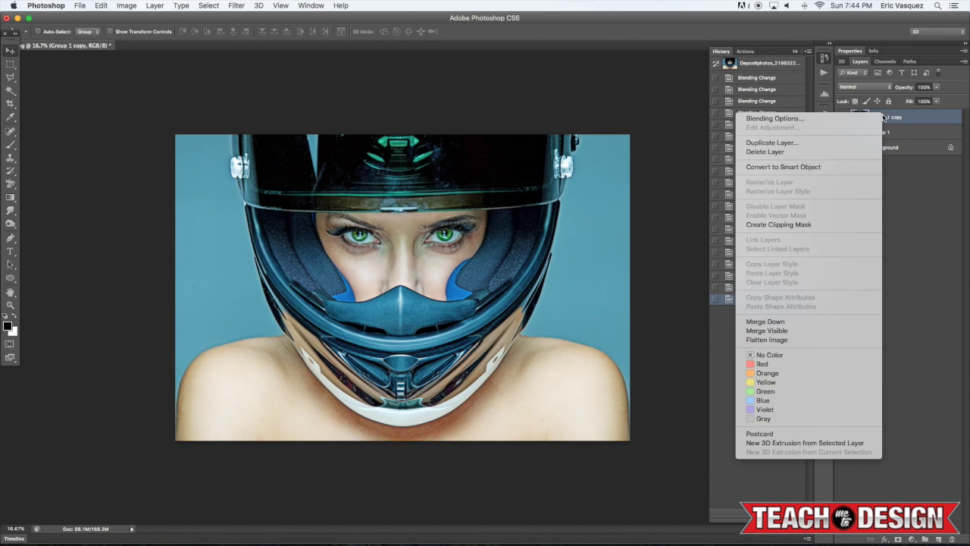
Convert Group 1 copy into a smart object
{"action": "left_click", "coordinate": [848, 169]}
{"action": "left_click", "coordinate": [237, 6]}
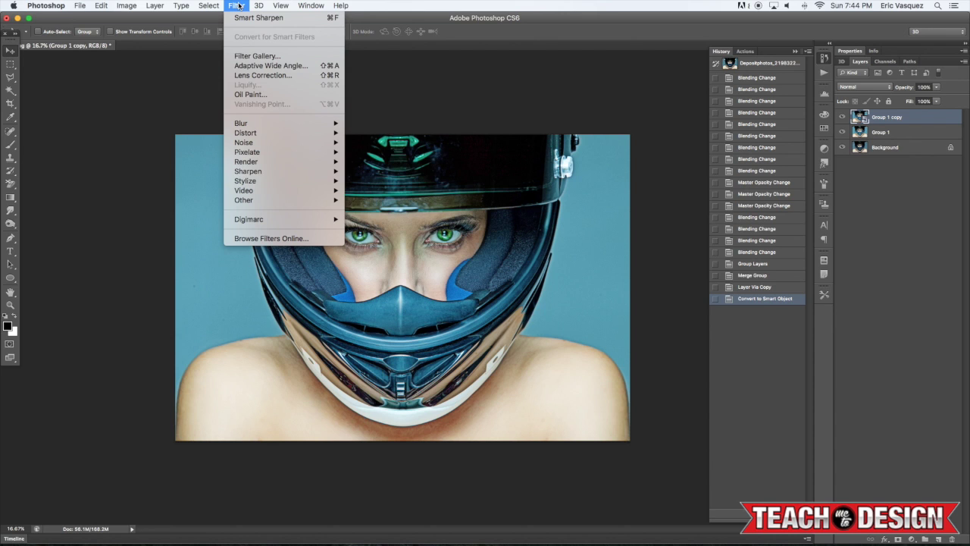
{"action": "mouse_move", "coordinate": [262, 173]}
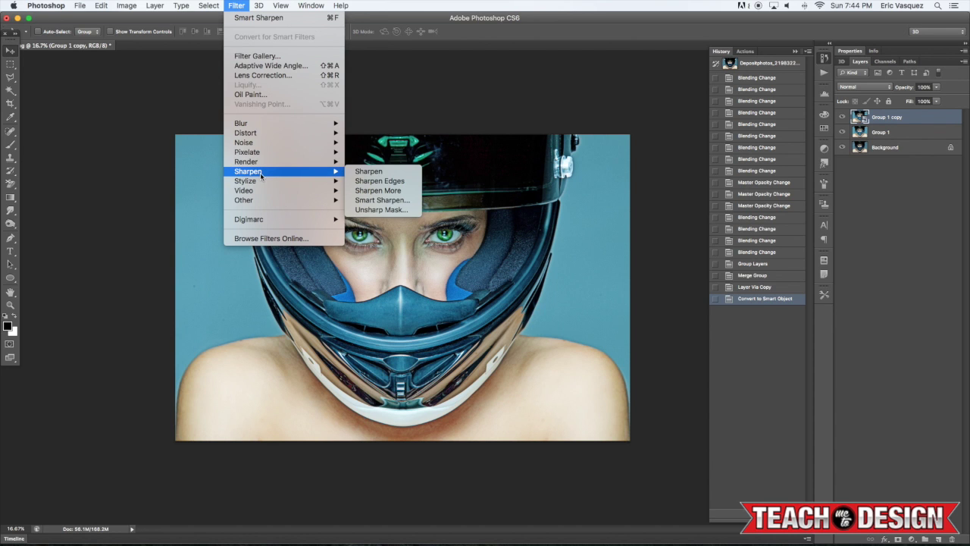
{"action": "left_click", "coordinate": [381, 202]}
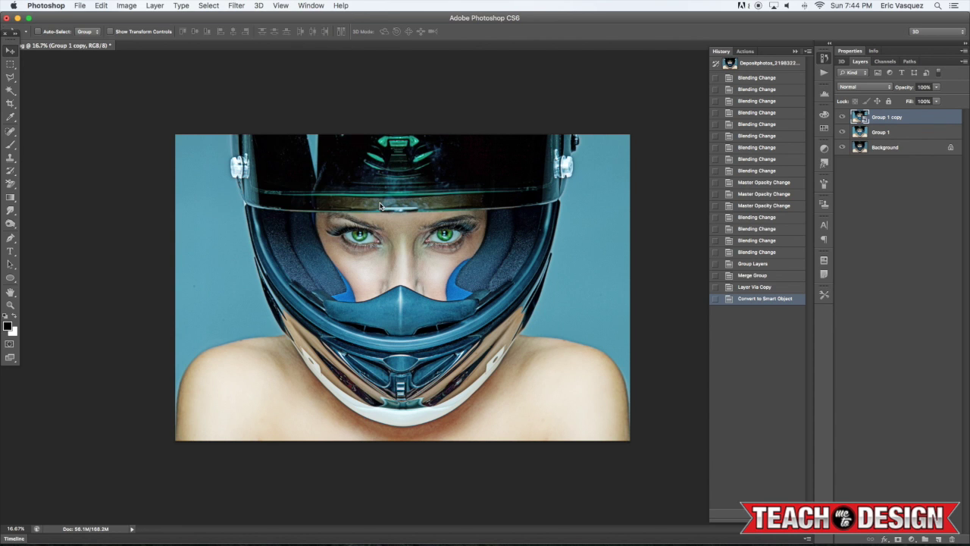
In Smart Sharpen, raise the highlight fade amount and set highlight tonal width to 64
{"action": "left_click_drag", "start_coordinate": [584, 213], "coordinate": [522, 302]}
{"action": "left_click_drag", "start_coordinate": [556, 256], "coordinate": [556, 256]}
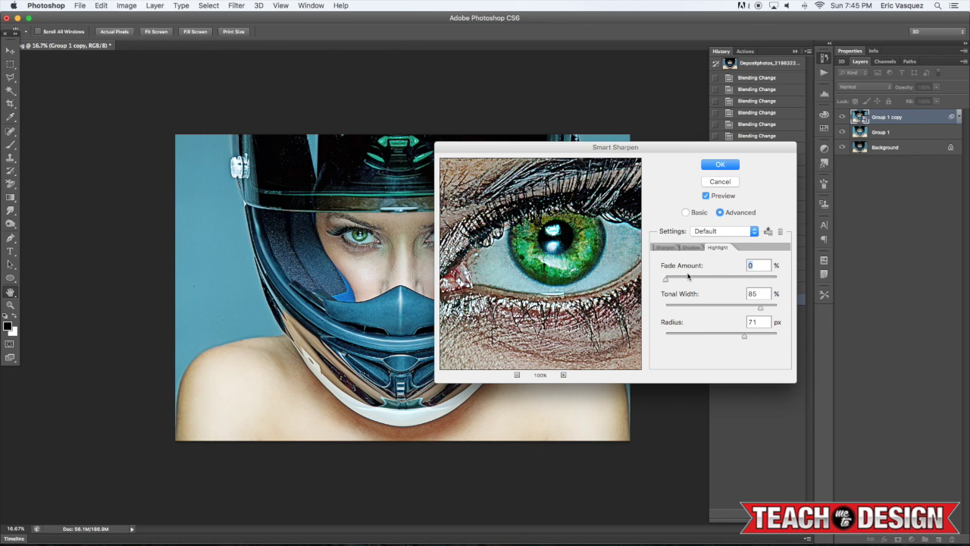
{"action": "mouse_move", "coordinate": [688, 279]}
{"action": "left_mouse_down"}
{"action": "mouse_move", "coordinate": [703, 281]}
{"action": "mouse_move", "coordinate": [693, 280]}
{"action": "left_mouse_up"}
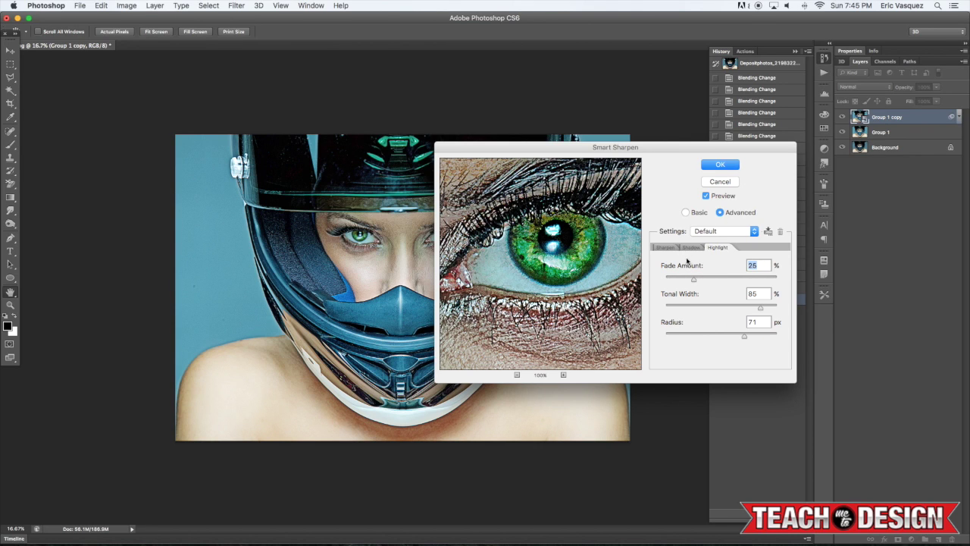
{"action": "left_click", "coordinate": [516, 375]}
{"action": "left_click", "coordinate": [516, 375]}
{"action": "left_click", "coordinate": [516, 375]}
{"action": "left_click", "coordinate": [516, 375]}
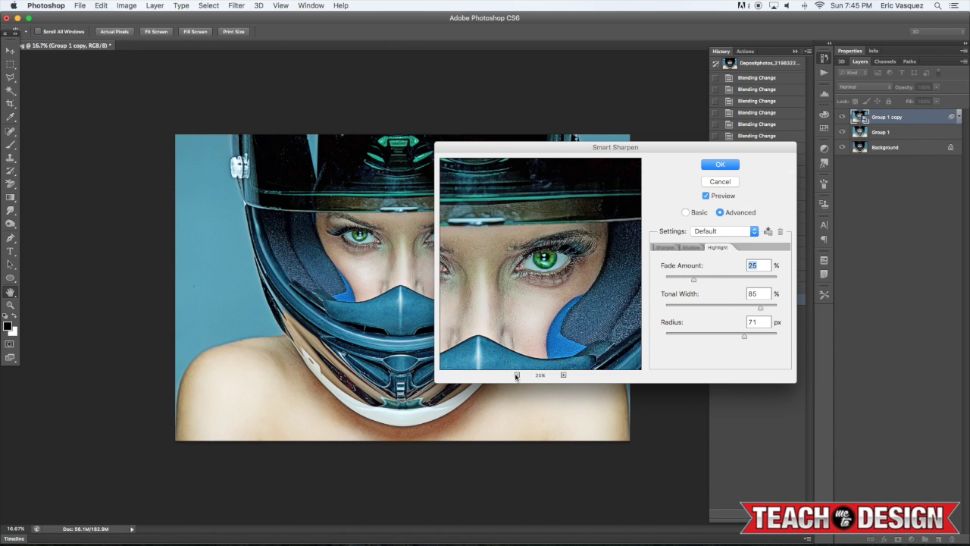
{"action": "left_click", "coordinate": [515, 375]}
{"action": "left_click", "coordinate": [516, 375]}
{"action": "left_click_drag", "start_coordinate": [715, 307], "coordinate": [691, 335]}
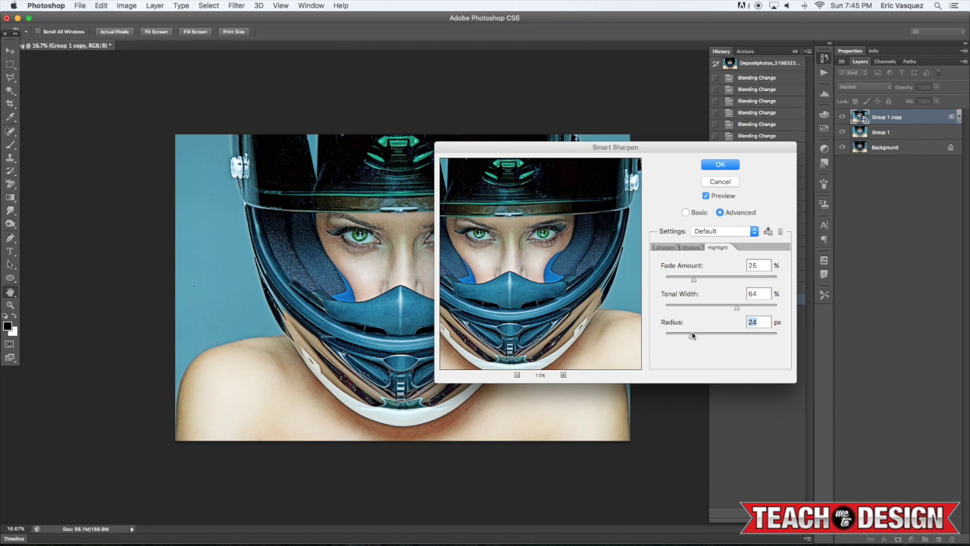
Set shadow radius about 53 px and sharpening 160% at 8.9 px, then apply
{"action": "left_click", "coordinate": [693, 247]}
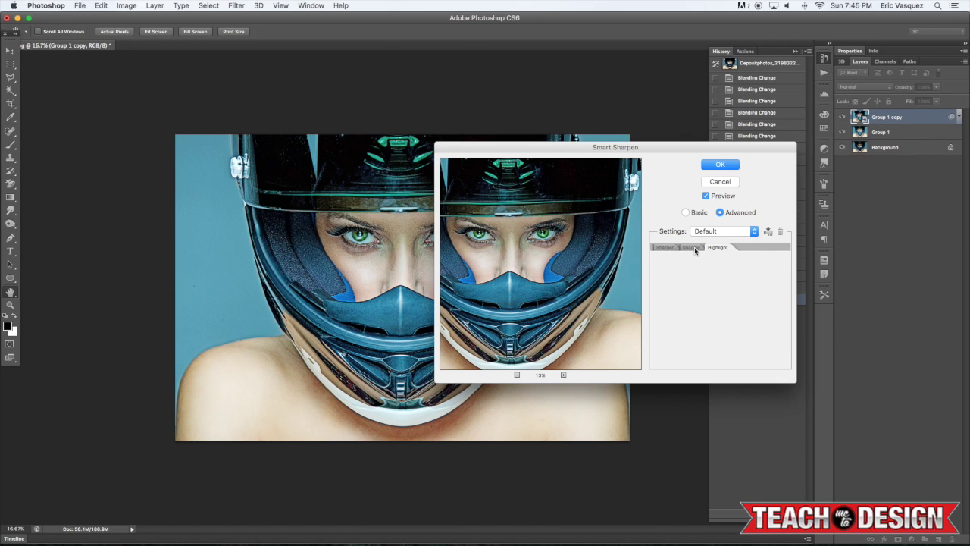
{"action": "left_click_drag", "start_coordinate": [720, 336], "coordinate": [667, 252]}
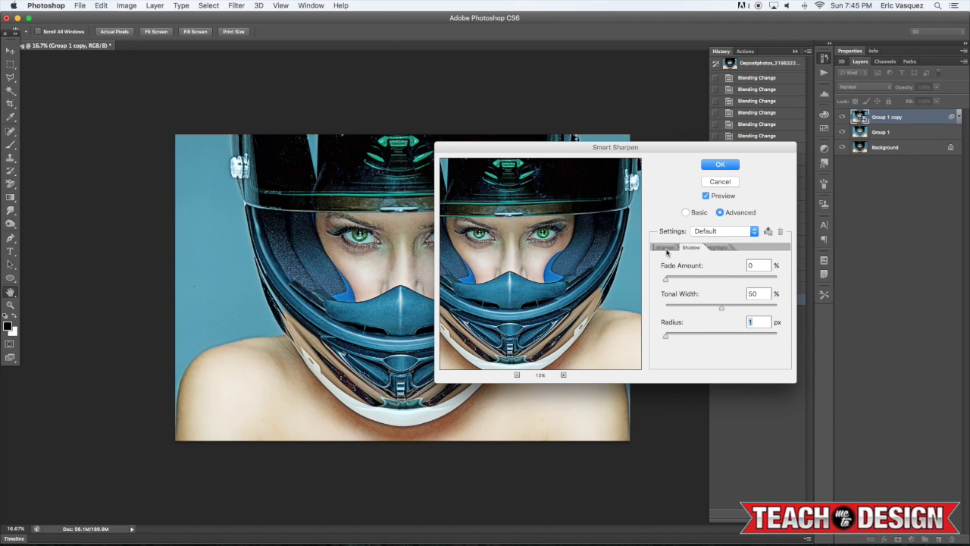
{"action": "left_click", "coordinate": [723, 336]}
{"action": "left_click", "coordinate": [663, 248]}
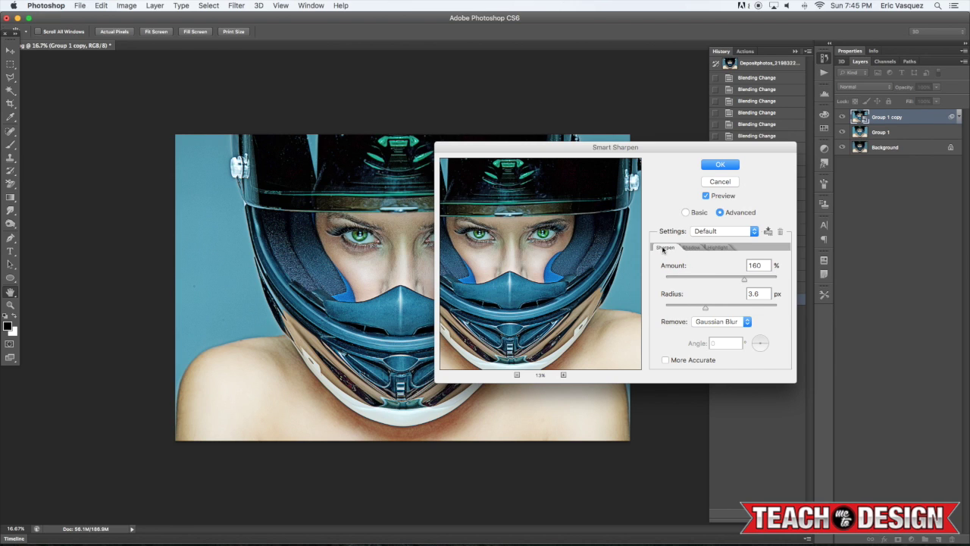
{"action": "left_click", "coordinate": [721, 305]}
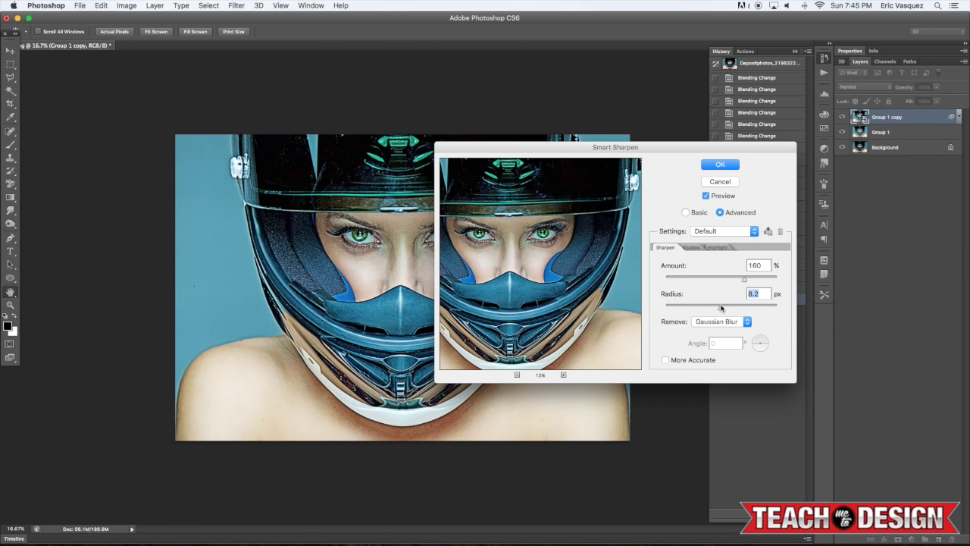
{"action": "mouse_move", "coordinate": [721, 307]}
{"action": "left_mouse_down"}
{"action": "mouse_move", "coordinate": [732, 306]}
{"action": "mouse_move", "coordinate": [724, 312]}
{"action": "left_mouse_up"}
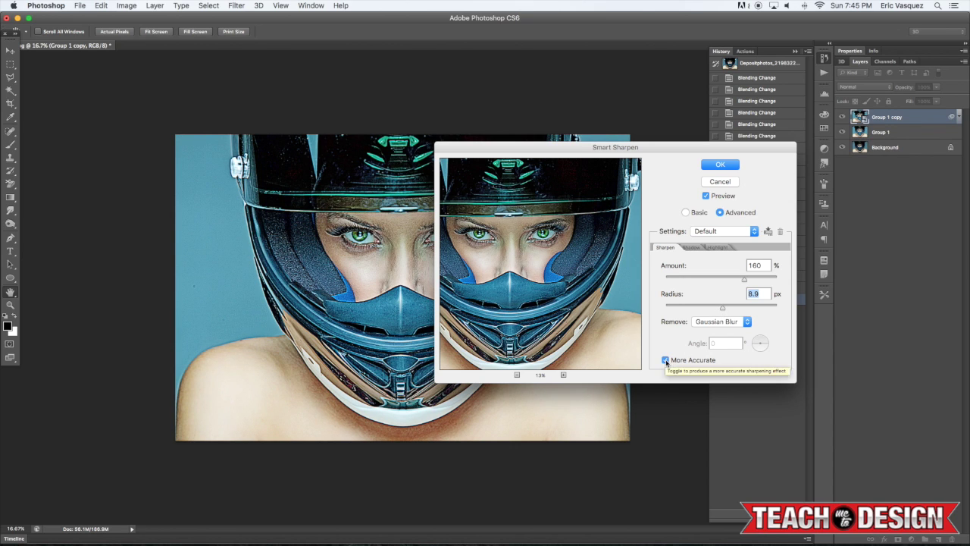
{"action": "left_click", "coordinate": [721, 165]}
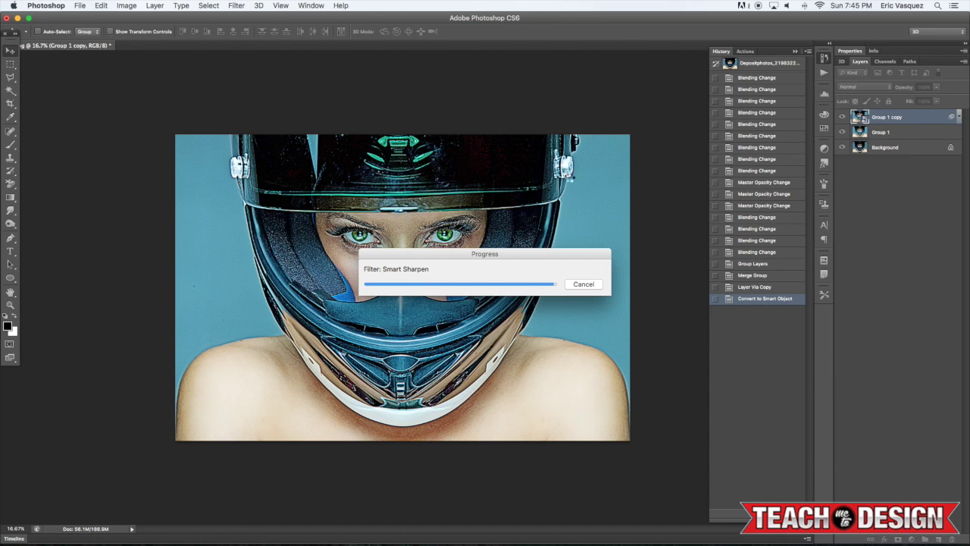
Group Group 1 and the sharpened Group 1 copy into Group 2, then add a merged Group 2 copy
{"action": "left_click", "coordinate": [958, 117]}
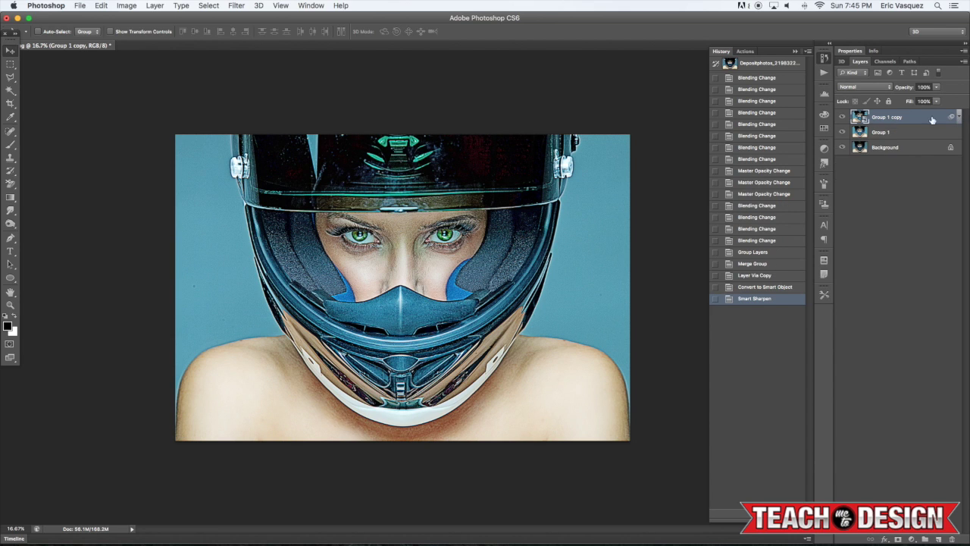
{"action": "left_click", "coordinate": [881, 133], "text": "shift"}
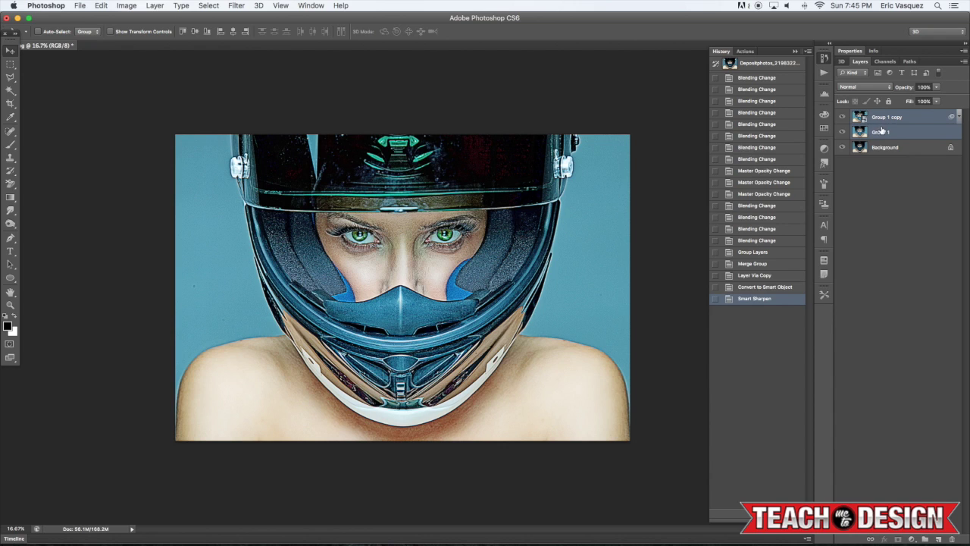
{"action": "key", "text": "super+e"}
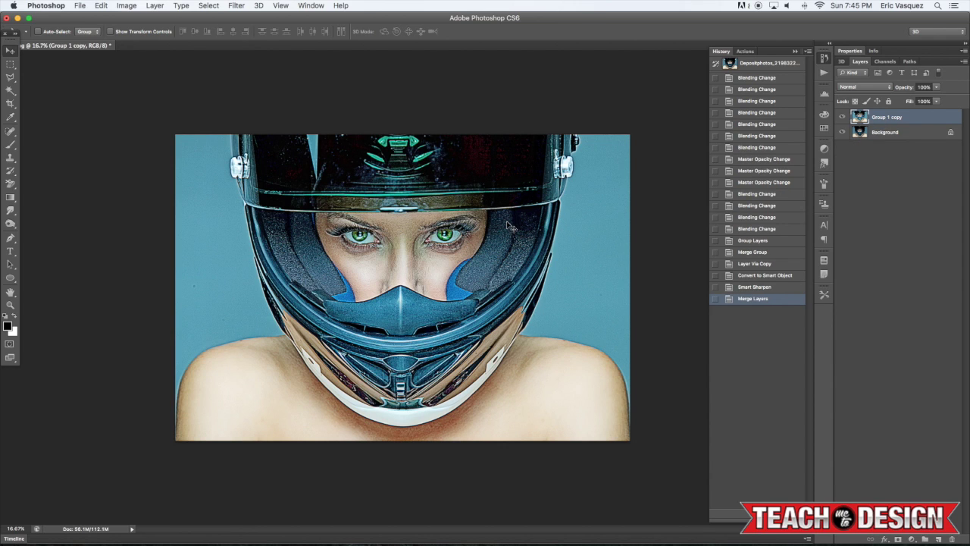
{"action": "key", "text": "super+z"}
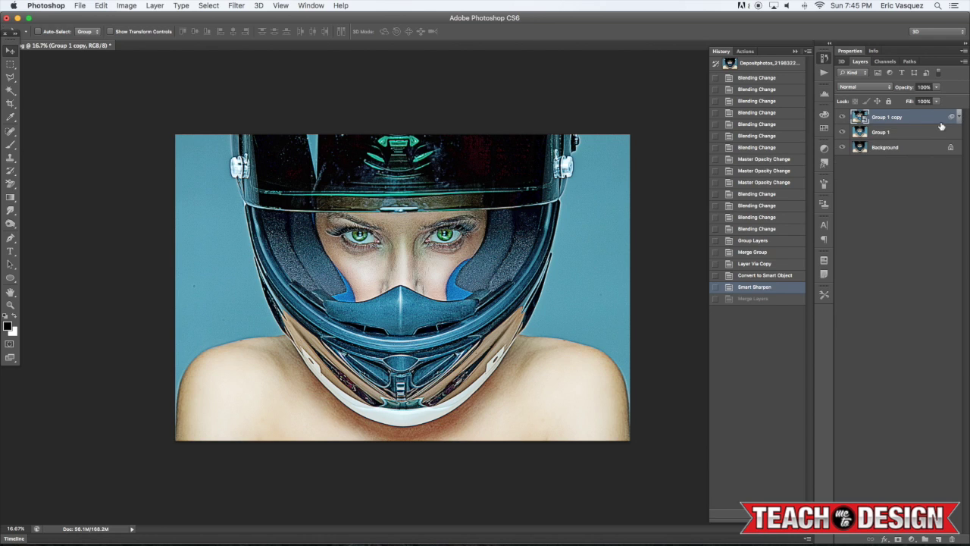
{"action": "left_click", "coordinate": [910, 136], "text": "shift"}
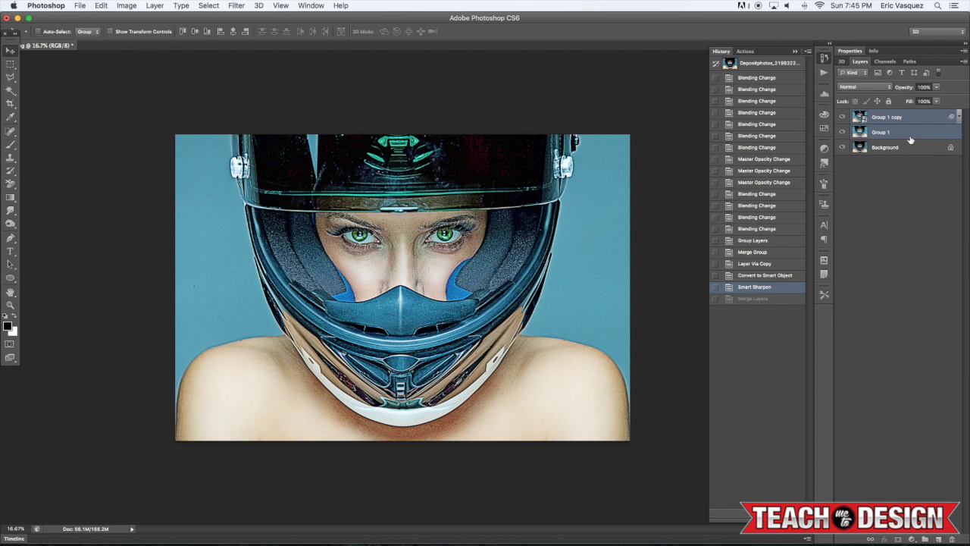
{"action": "key", "text": "super+g"}
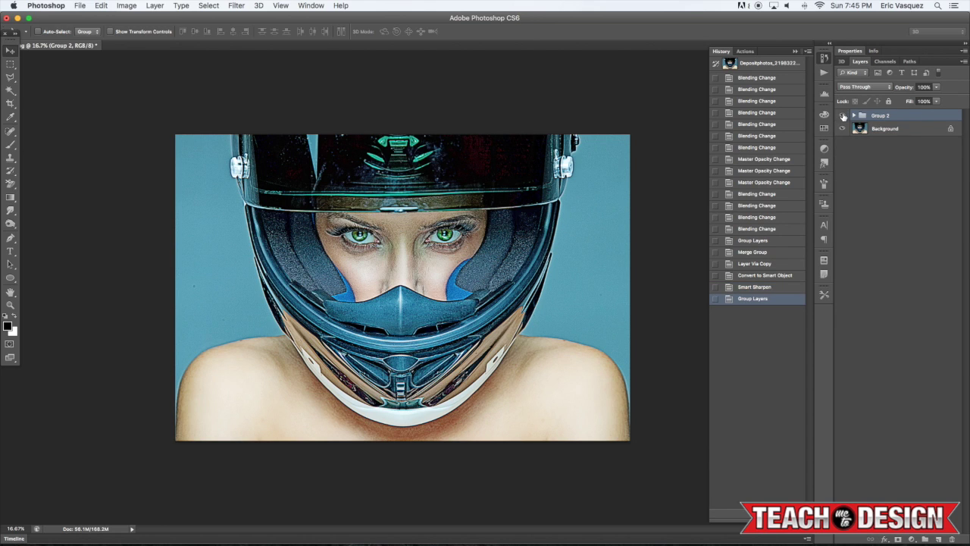
{"action": "left_click", "coordinate": [842, 115]}
{"action": "left_click", "coordinate": [842, 115]}
{"action": "key", "text": "super+j"}
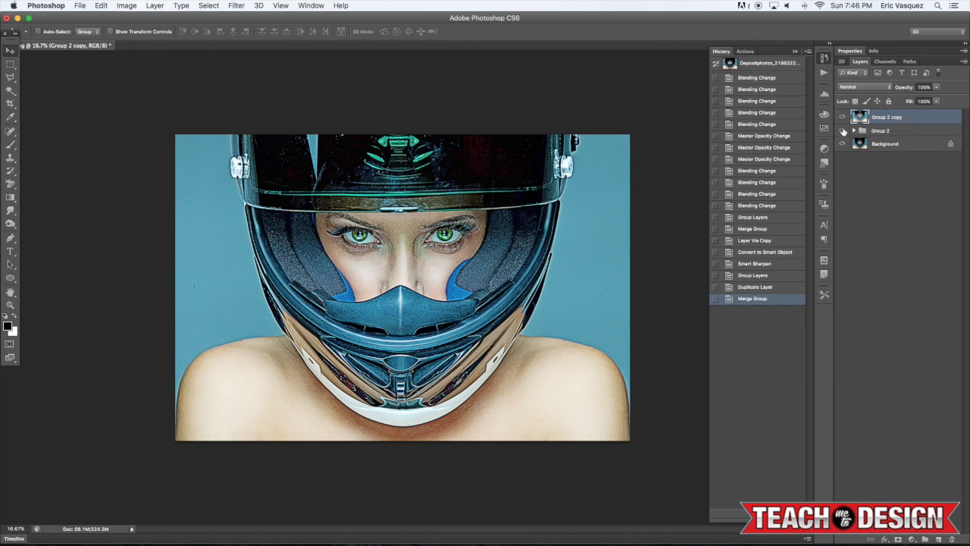
Convert Group 2 copy into a smart object
{"action": "left_click", "coordinate": [236, 5]}
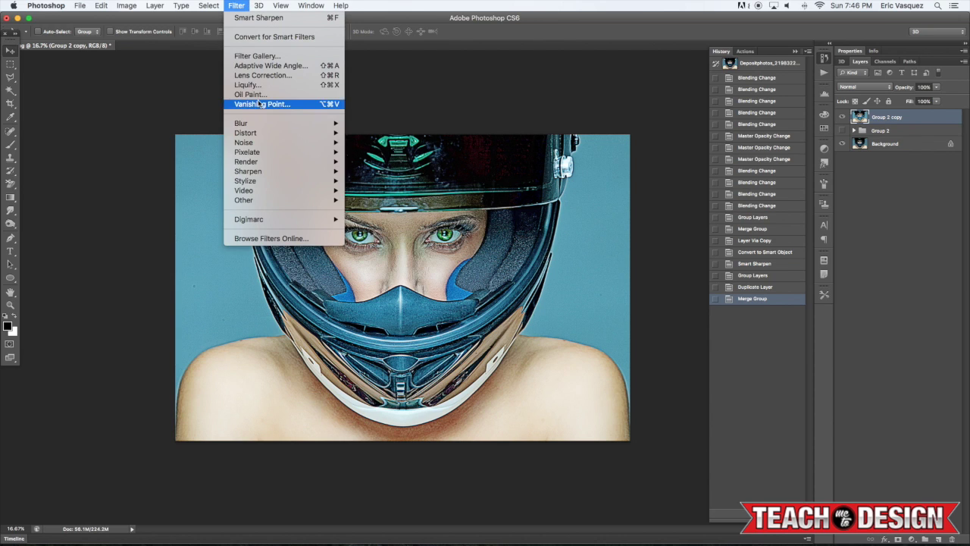
{"action": "mouse_move", "coordinate": [254, 123]}
{"action": "left_click", "coordinate": [441, 3]}
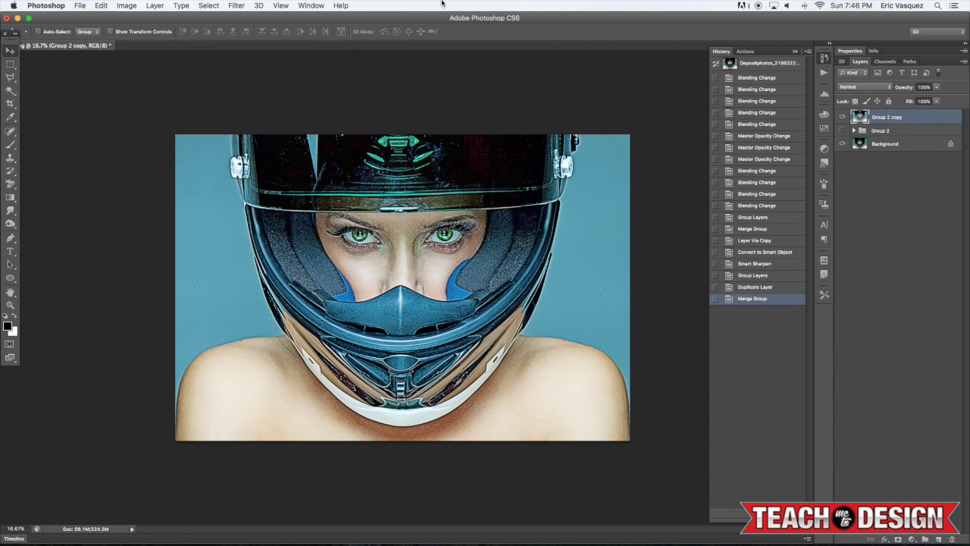
{"action": "right_click", "coordinate": [905, 117]}
{"action": "left_click", "coordinate": [237, 5]}
Apply a Gaussian Blur with a 0.7 pixel radius to Group 2 copy
{"action": "mouse_move", "coordinate": [255, 124]}
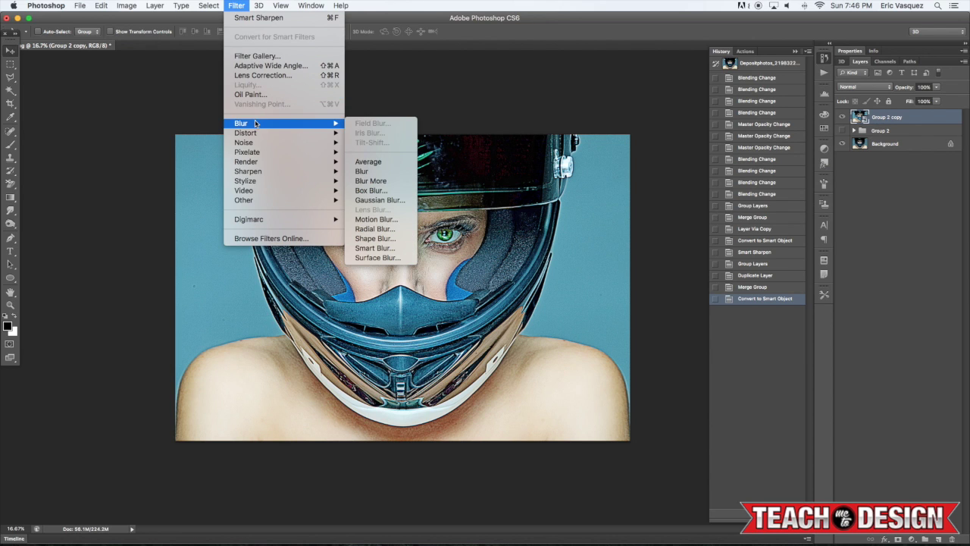
{"action": "left_click", "coordinate": [376, 201]}
{"action": "left_click_drag", "start_coordinate": [719, 281], "coordinate": [687, 283]}
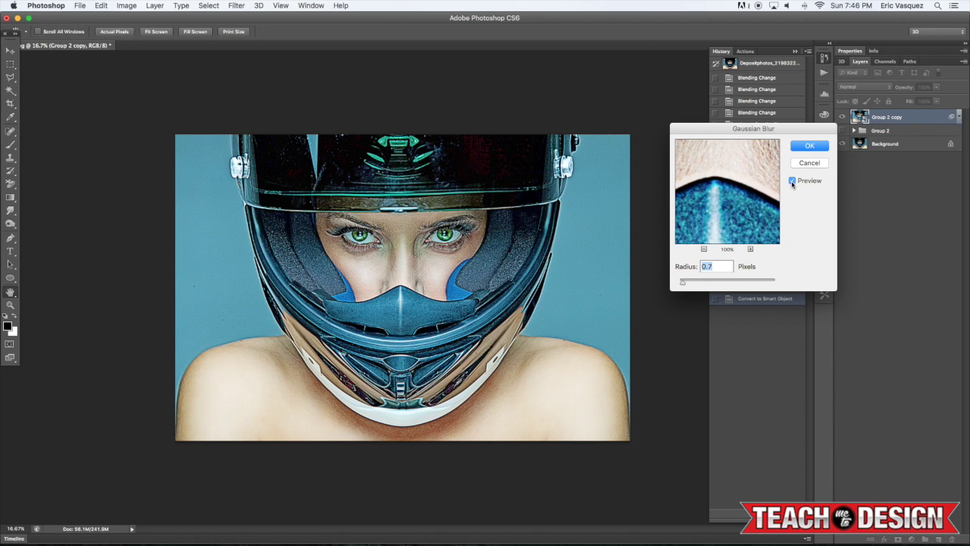
{"action": "left_click", "coordinate": [809, 146]}
Collapse the smart filter list and toggle Group 2 copy repeatedly to compare before and after
{"action": "left_click", "coordinate": [954, 117]}
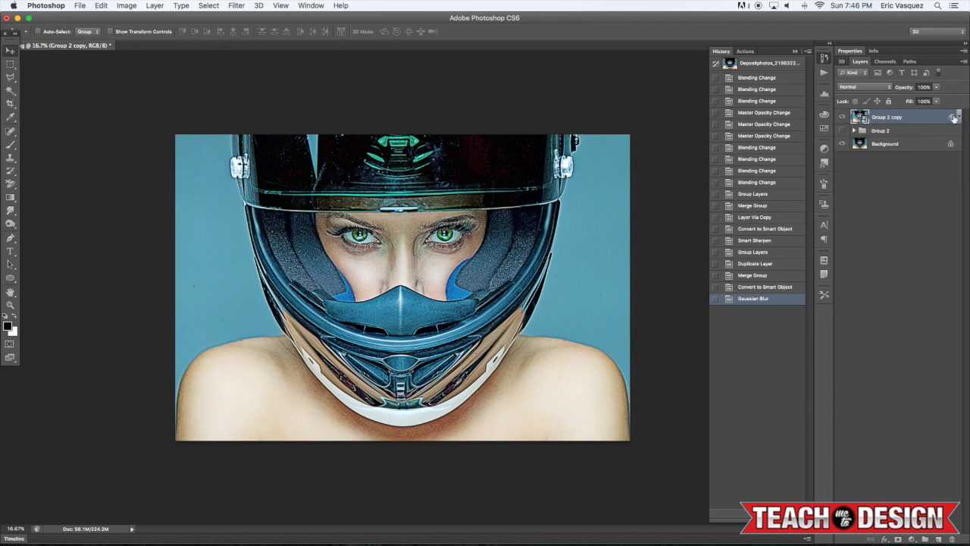
{"action": "left_click", "coordinate": [843, 118]}
{"action": "left_click", "coordinate": [843, 117]}
{"action": "left_click", "coordinate": [842, 117]}
{"action": "left_click", "coordinate": [842, 117]}
{"action": "left_click", "coordinate": [842, 117]}
{"action": "left_click", "coordinate": [842, 118]}
{"action": "left_click", "coordinate": [843, 117]}
{"action": "left_click", "coordinate": [842, 118]}
Cycle Group 2 copy through darkening blend modes, Darken to Darker Color, comparing the result
{"action": "key", "text": "shift+plus"}
{"action": "key", "text": "shift+plus"}
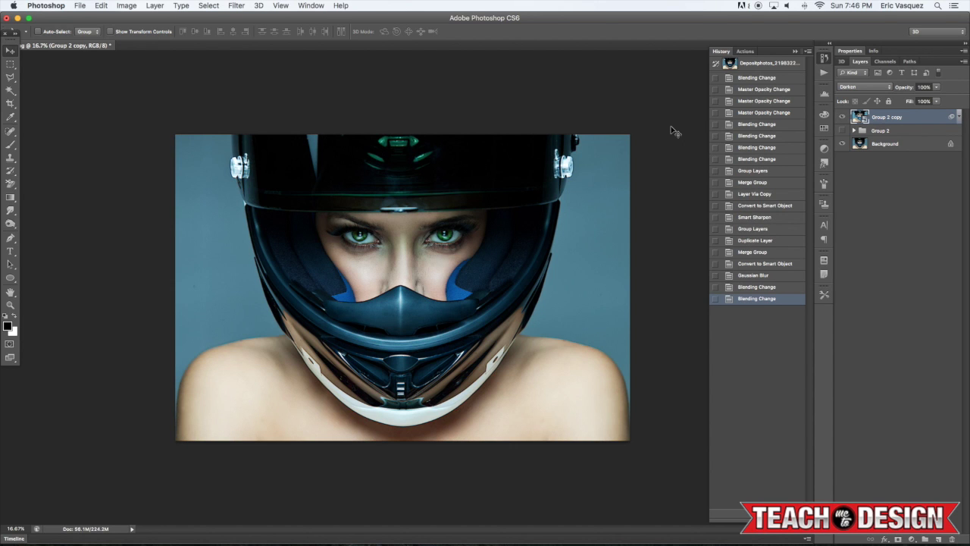
{"action": "key", "text": "shift+plus"}
{"action": "key", "text": "shift+minus"}
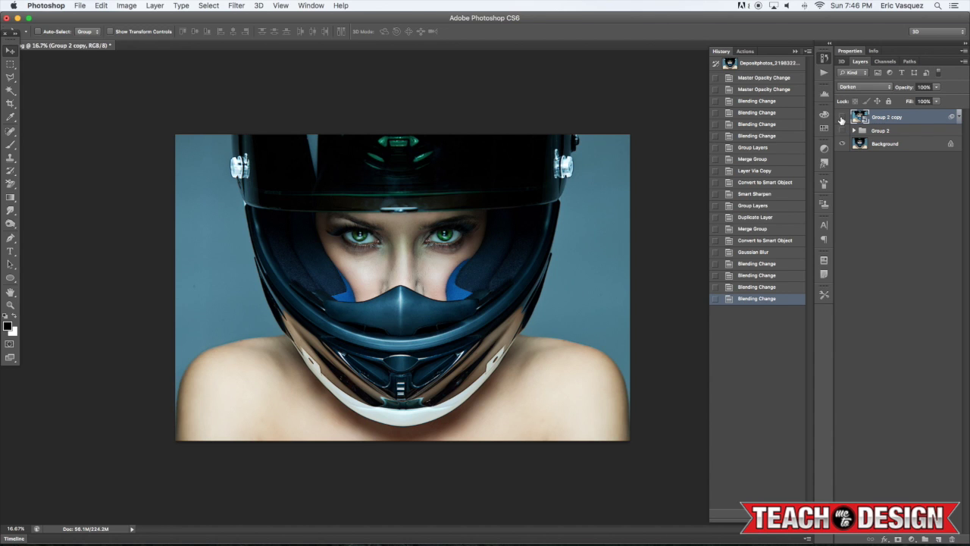
{"action": "left_click", "coordinate": [841, 118]}
{"action": "left_click", "coordinate": [841, 118]}
{"action": "key", "text": "shift+plus"}
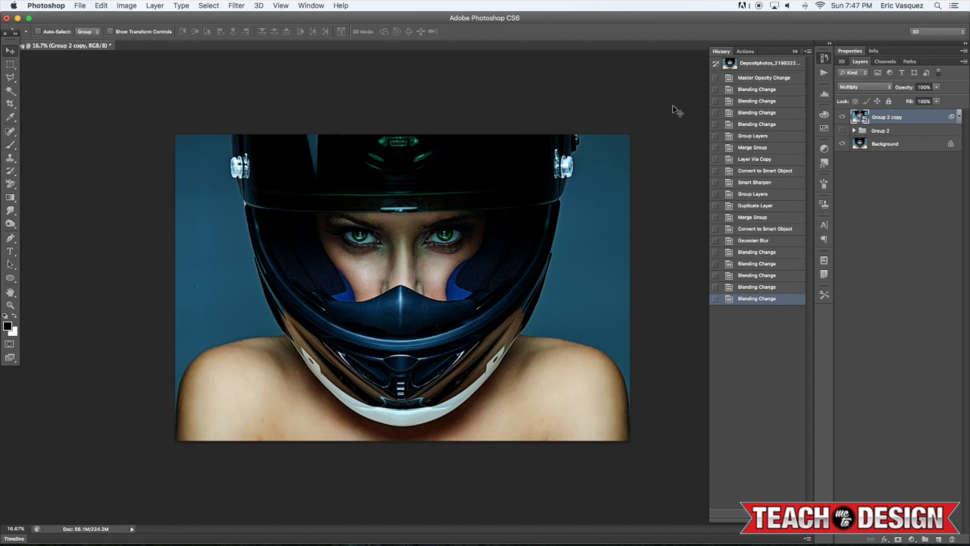
{"action": "key", "text": "shift+plus"}
{"action": "key", "text": "shift+plus"}
{"action": "key", "text": "shift+plus"}
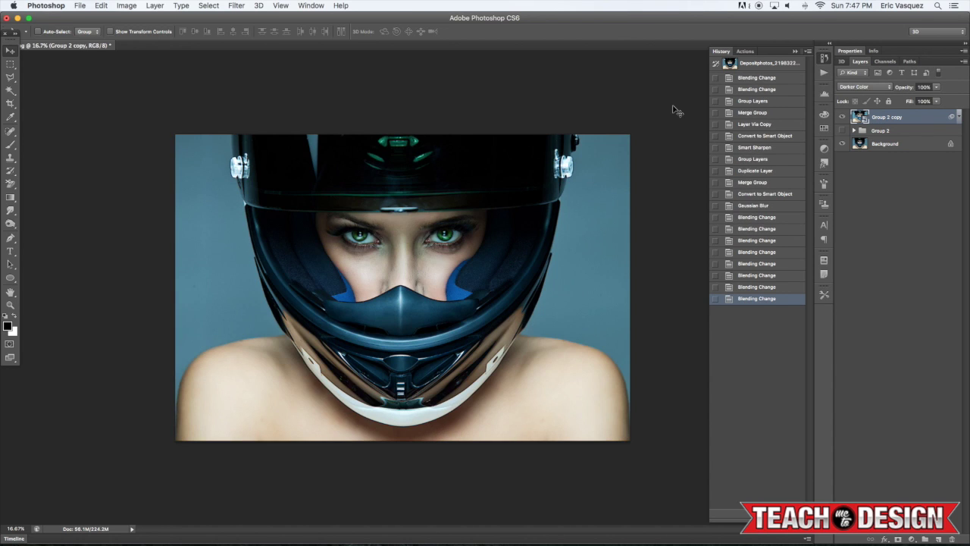
Step Group 2 copy through Lighten, Color Dodge, the Light modes, Subtract, Divide and Saturation
{"action": "key", "text": "shift+plus"}
{"action": "key", "text": "shift+plus"}
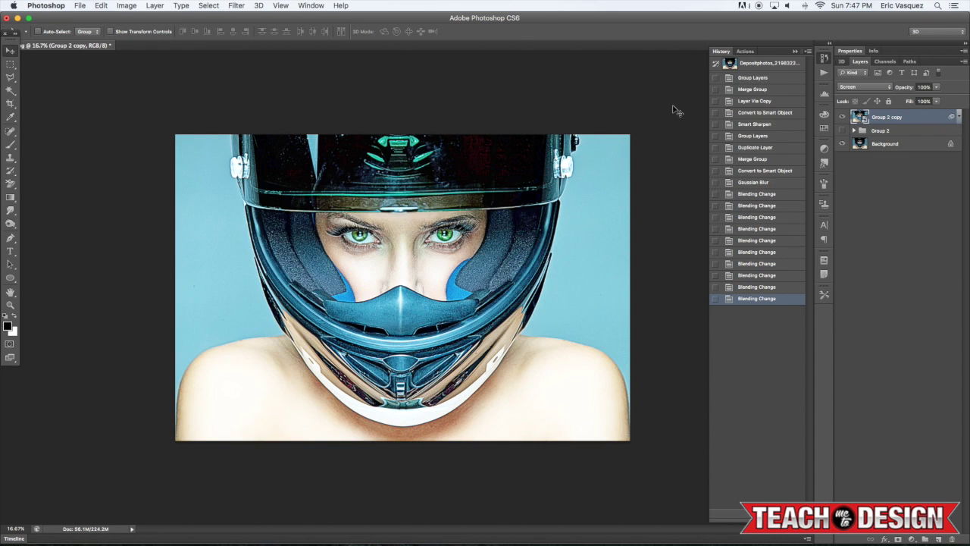
{"action": "key", "text": "shift+plus"}
{"action": "key", "text": "shift+plus"}
{"action": "key", "text": "shift+minus"}
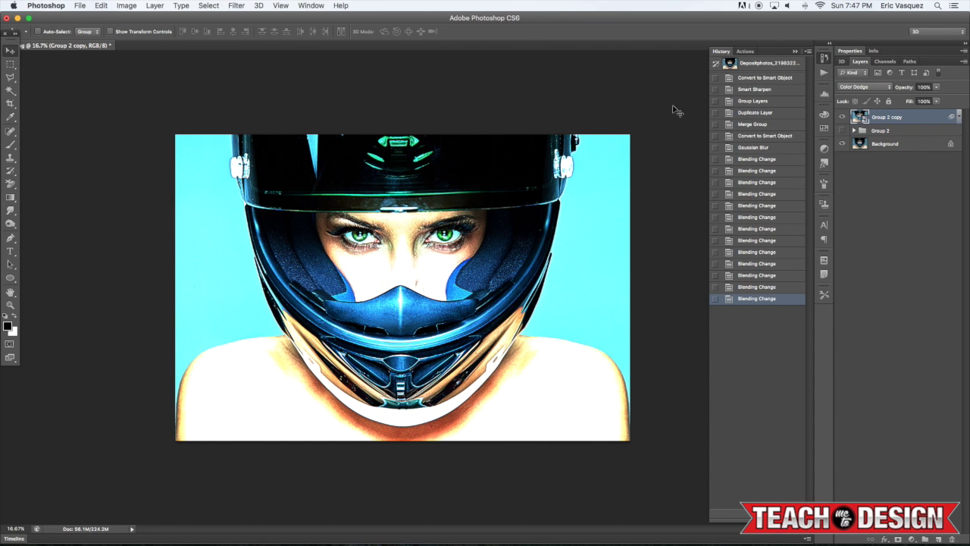
{"action": "key", "text": "shift+plus"}
{"action": "key", "text": "shift+plus"}
{"action": "key", "text": "shift+plus"}
{"action": "key", "text": "shift+plus"}
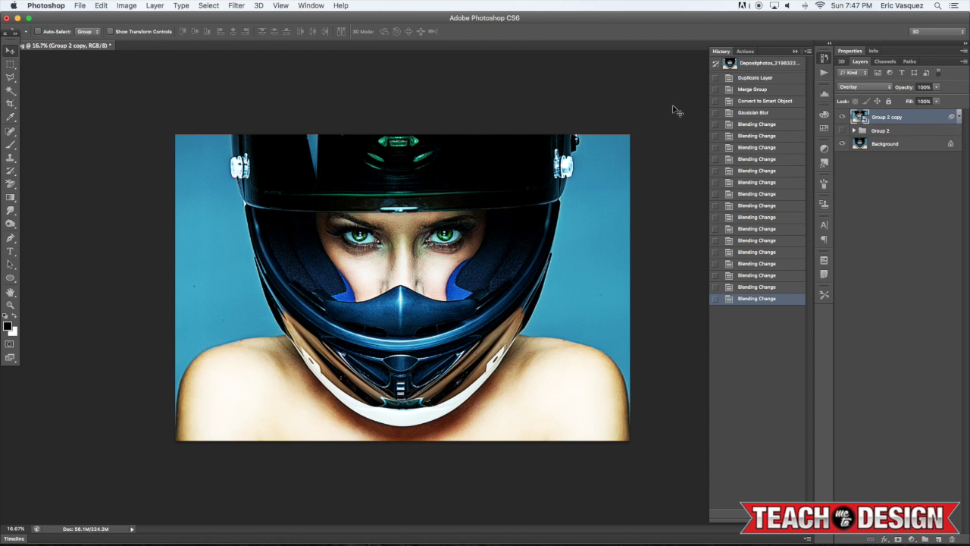
{"action": "key", "text": "shift+plus"}
{"action": "key", "text": "shift+plus"}
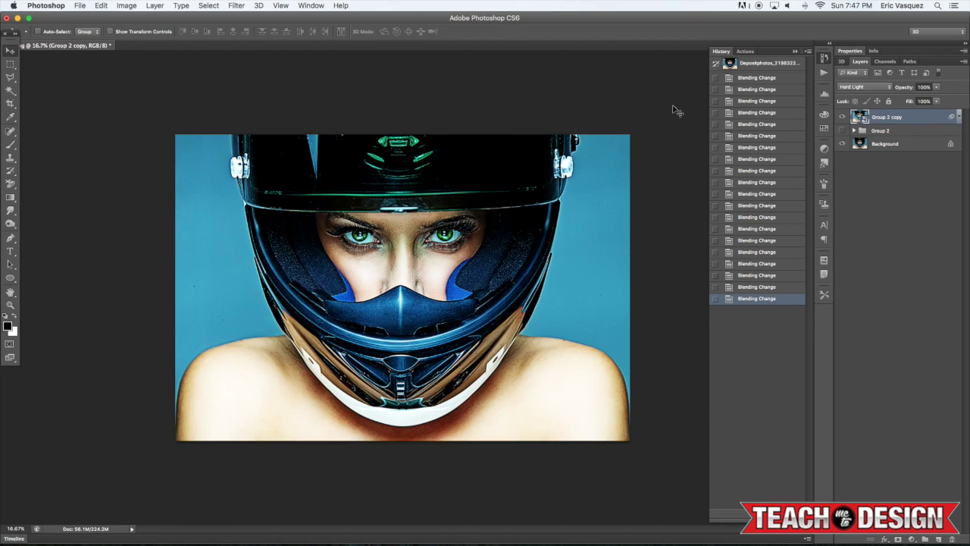
{"action": "key", "text": "shift+minus"}
{"action": "key", "text": "shift+plus"}
{"action": "key", "text": "shift+plus"}
{"action": "key", "text": "shift+plus"}
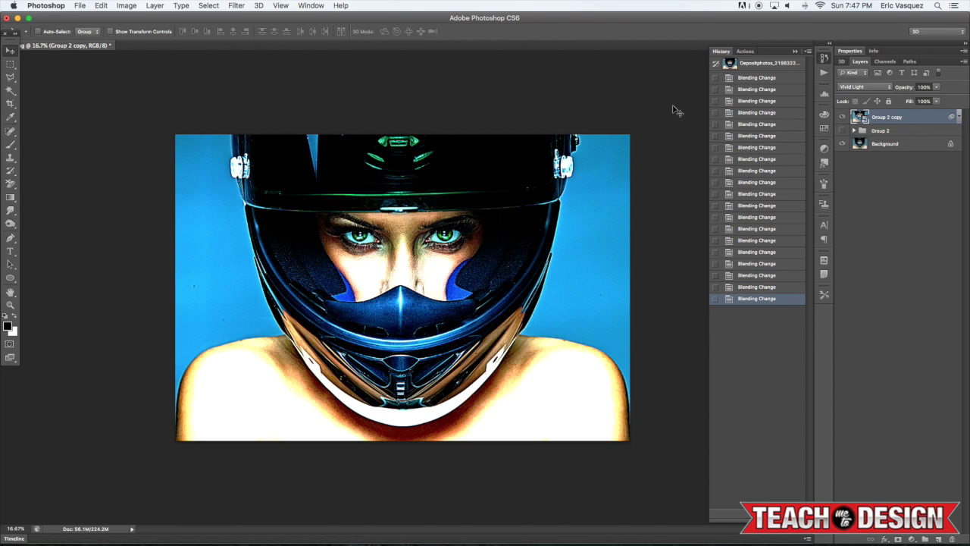
{"action": "key", "text": "shift+plus"}
{"action": "key", "text": "shift+plus"}
{"action": "key", "text": "shift+plus"}
{"action": "key", "text": "shift+plus"}
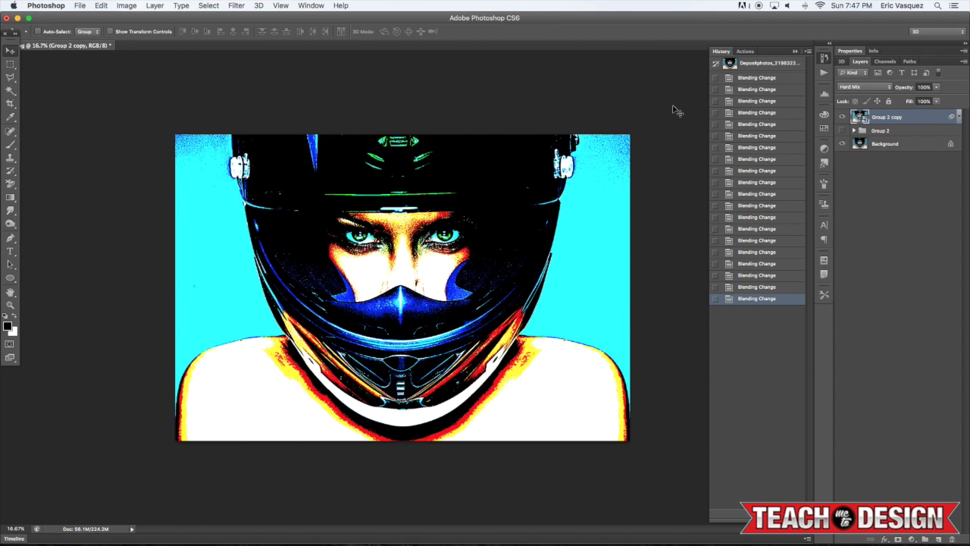
{"action": "key", "text": "shift+plus"}
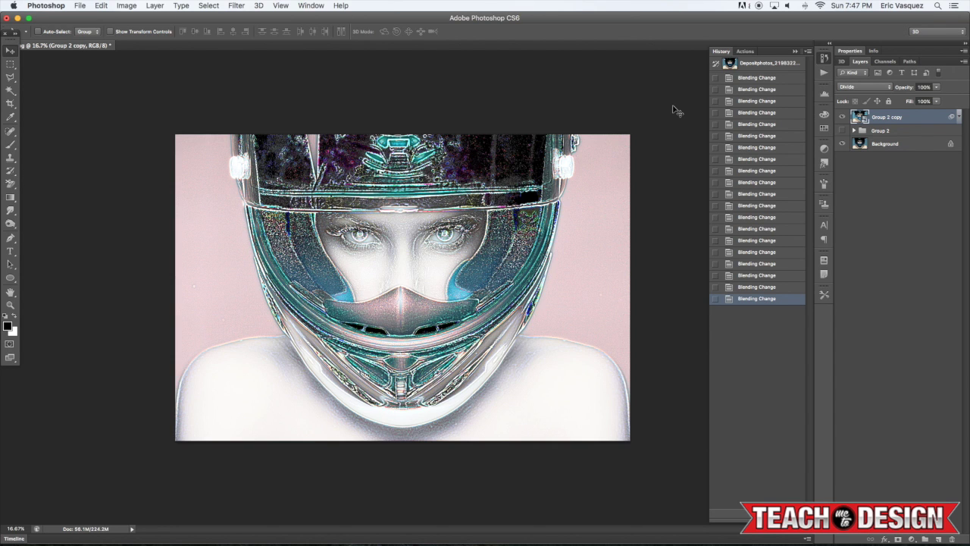
{"action": "key", "text": "shift+plus"}
{"action": "key", "text": "shift+plus"}
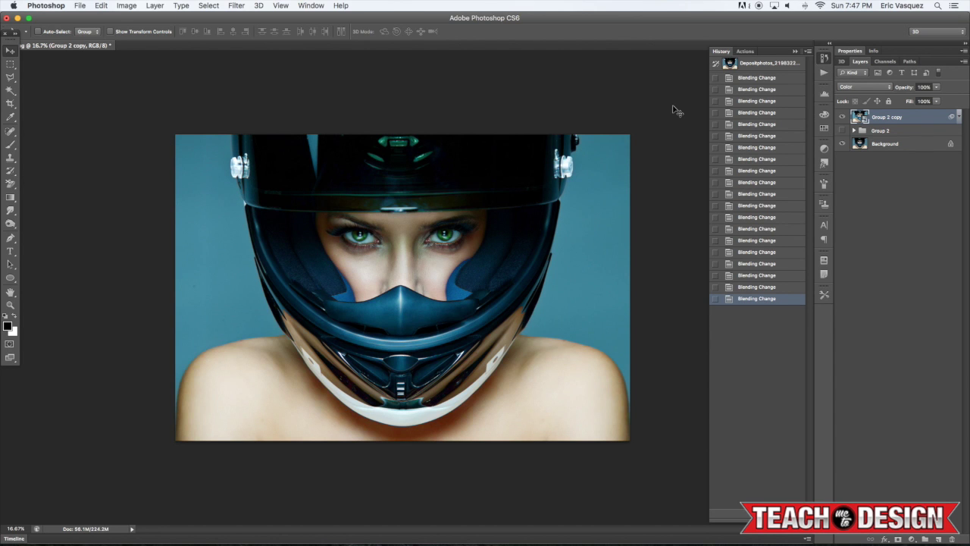
{"action": "key", "text": "shift+plus"}
{"action": "key", "text": "shift+plus"}
{"action": "key", "text": "shift+plus"}
{"action": "key", "text": "shift+plus"}
{"action": "key", "text": "shift+plus"}
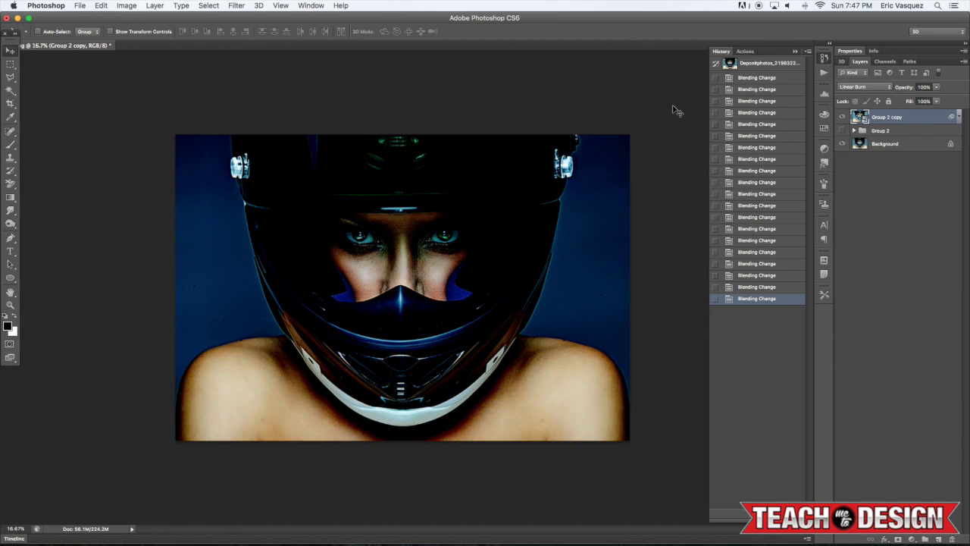
{"action": "key", "text": "shift+plus"}
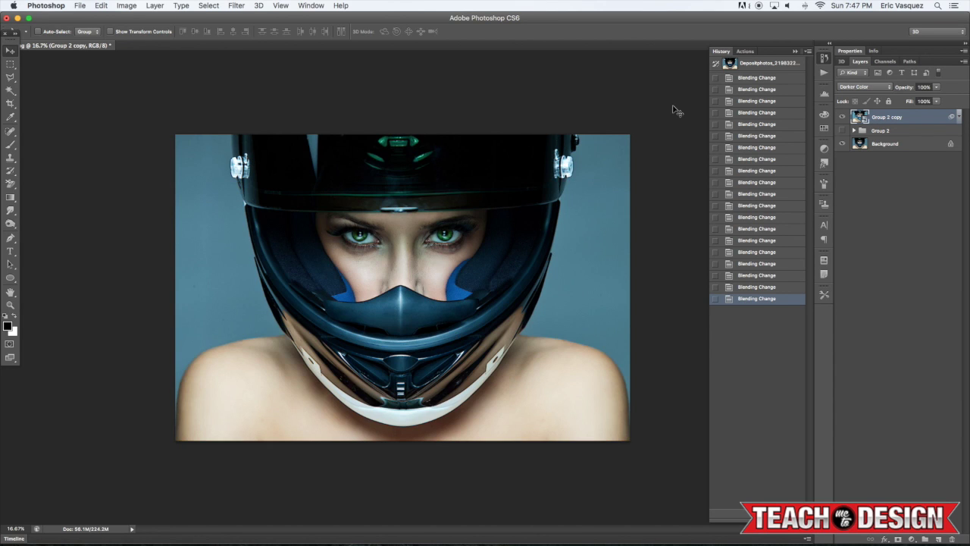
{"action": "key", "text": "shift+plus"}
{"action": "key", "text": "shift+plus"}
{"action": "key", "text": "shift+plus"}
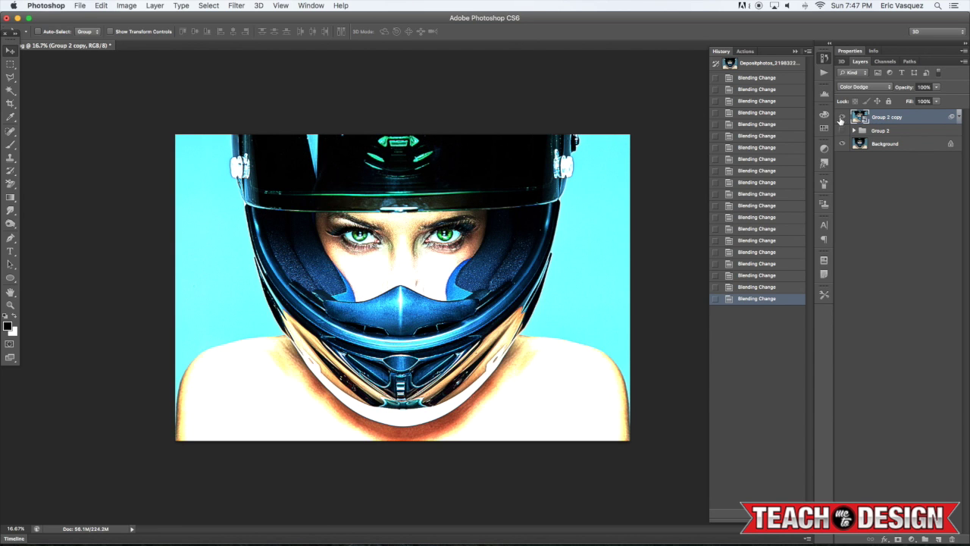
Compare the Color Dodge effect on Group 2 copy at 100% opacity
{"action": "left_click", "coordinate": [840, 119]}
{"action": "left_click", "coordinate": [842, 119]}
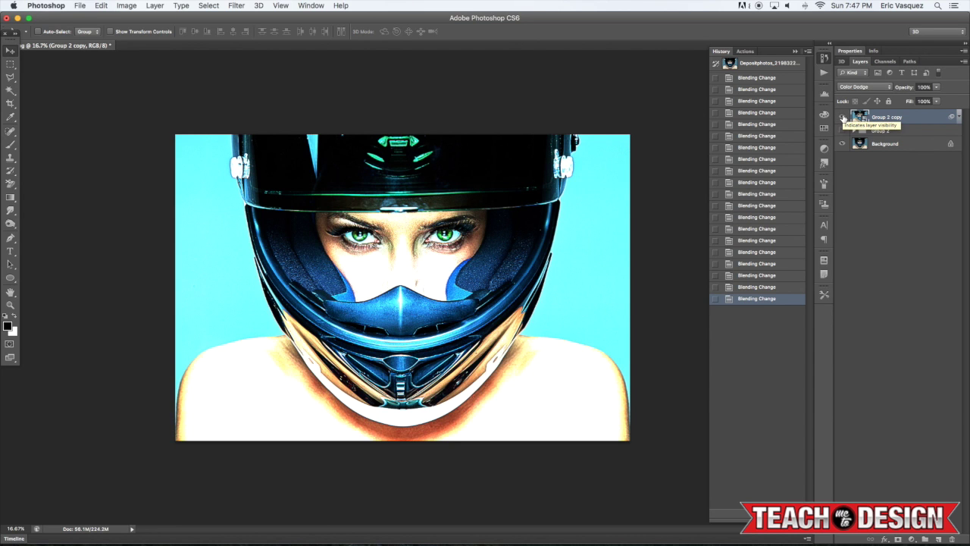
{"action": "key", "text": "0"}
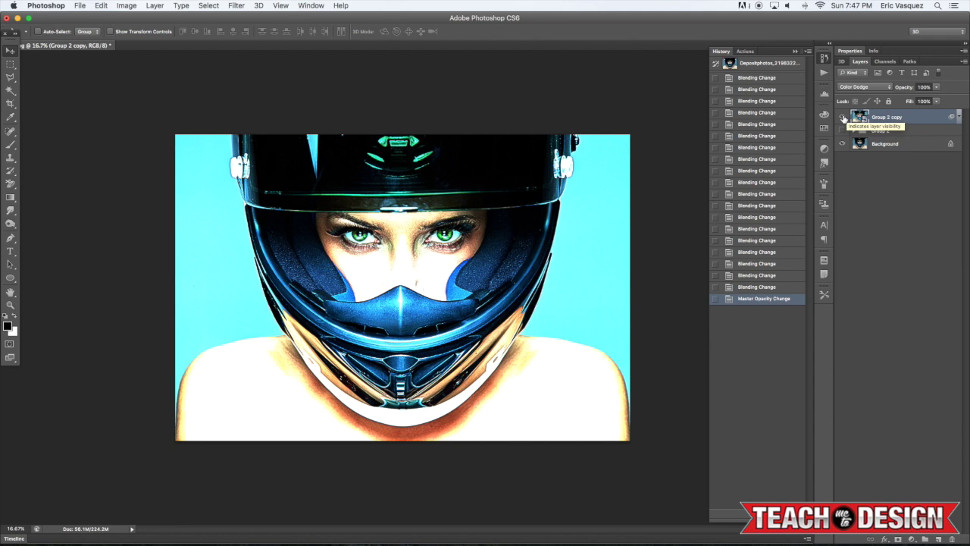
{"action": "left_click", "coordinate": [841, 117]}
{"action": "left_click", "coordinate": [841, 117]}
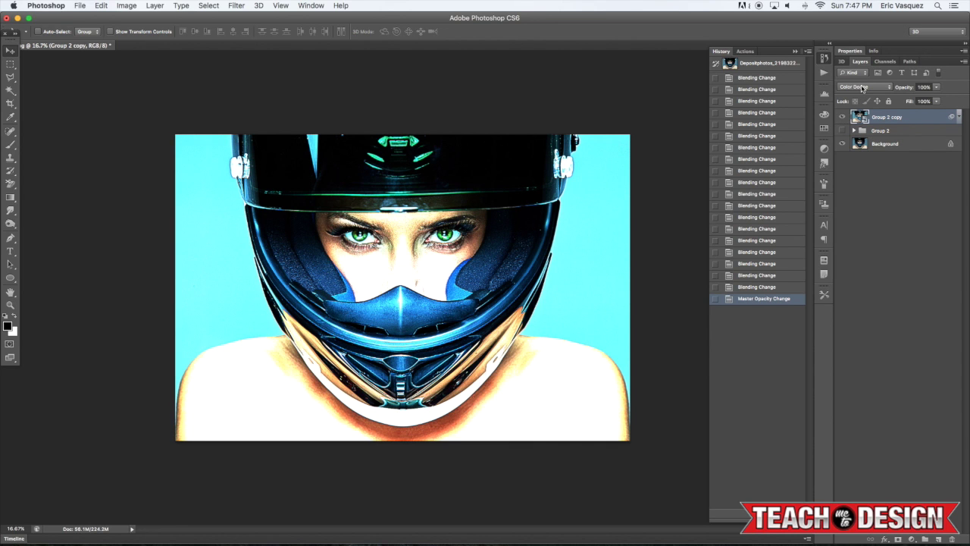
Set Group 2 copy to 50% opacity in Normal mode and check it against the original
{"action": "key", "text": "5"}
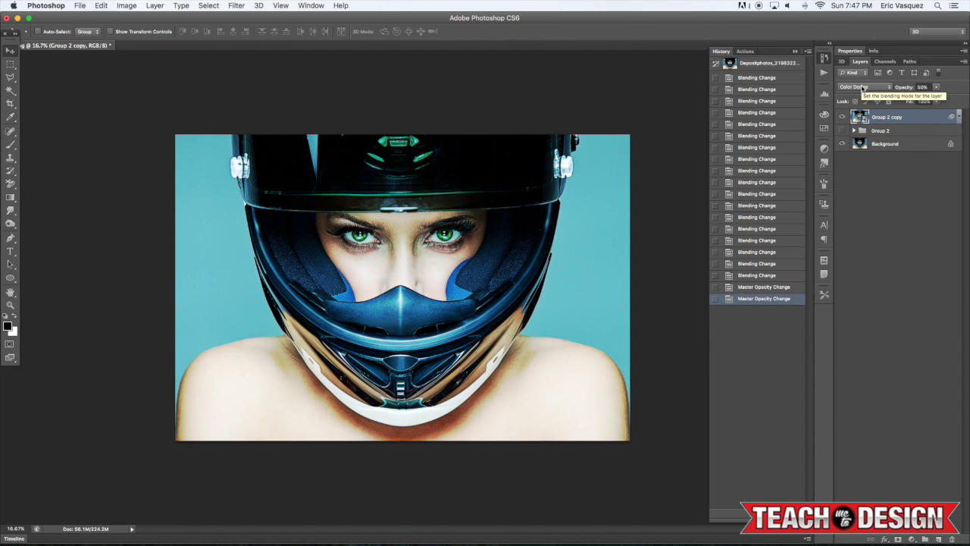
{"action": "left_click", "coordinate": [863, 88]}
{"action": "left_click", "coordinate": [853, 16]}
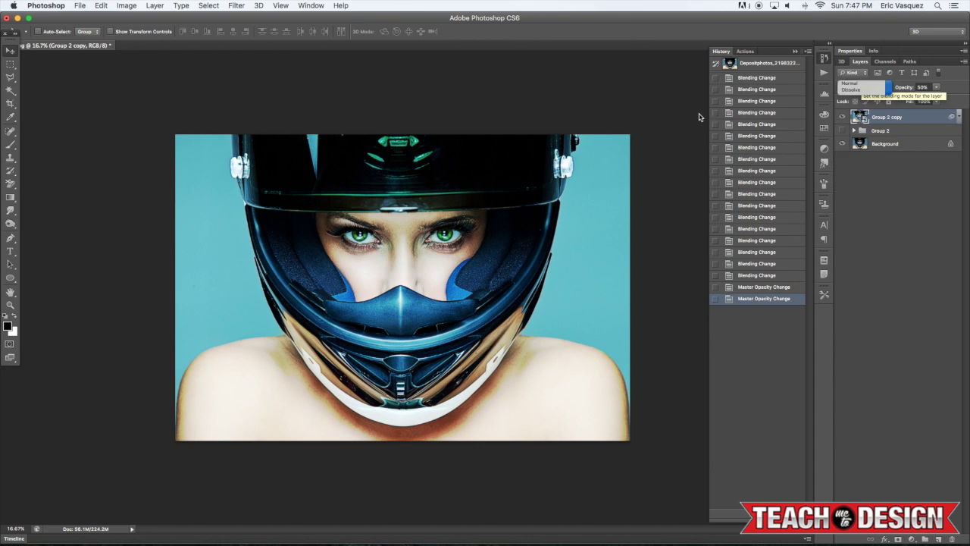
{"action": "left_click", "coordinate": [843, 118]}
{"action": "left_click", "coordinate": [843, 119]}
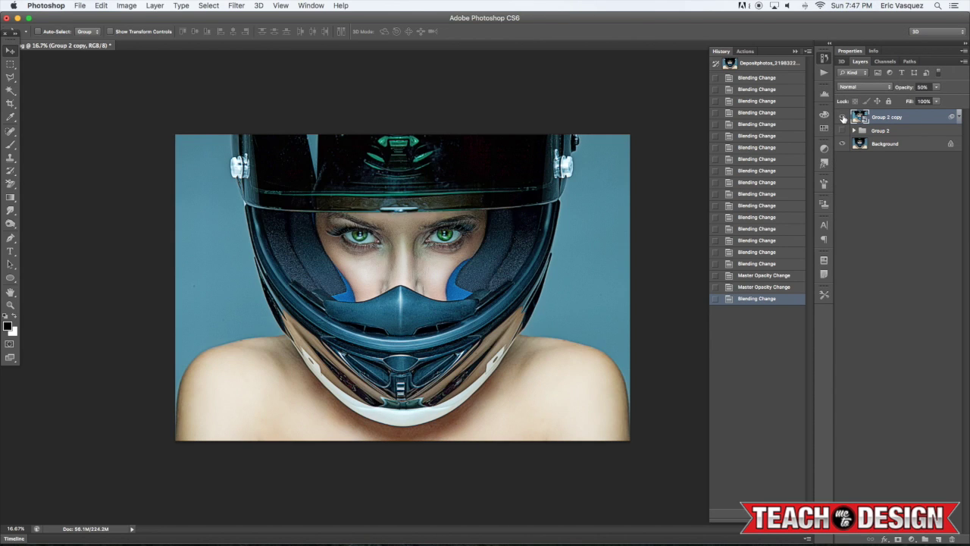
{"action": "left_click", "coordinate": [843, 119]}
{"action": "left_click", "coordinate": [843, 118]}
Add a black mask to Group 2 copy and paint the sharpening back over the eyes and nose
{"action": "left_click", "coordinate": [898, 539], "text": "alt"}
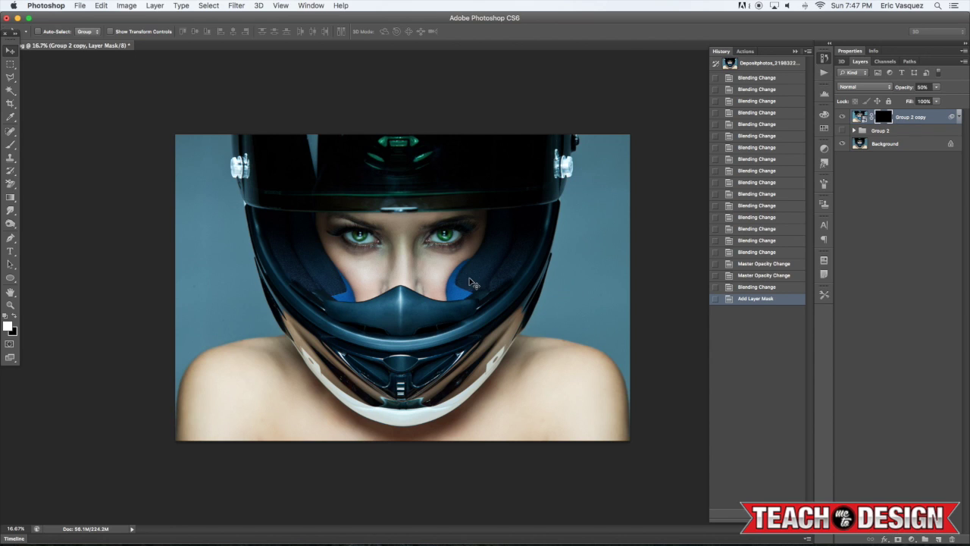
{"action": "key", "text": "b"}
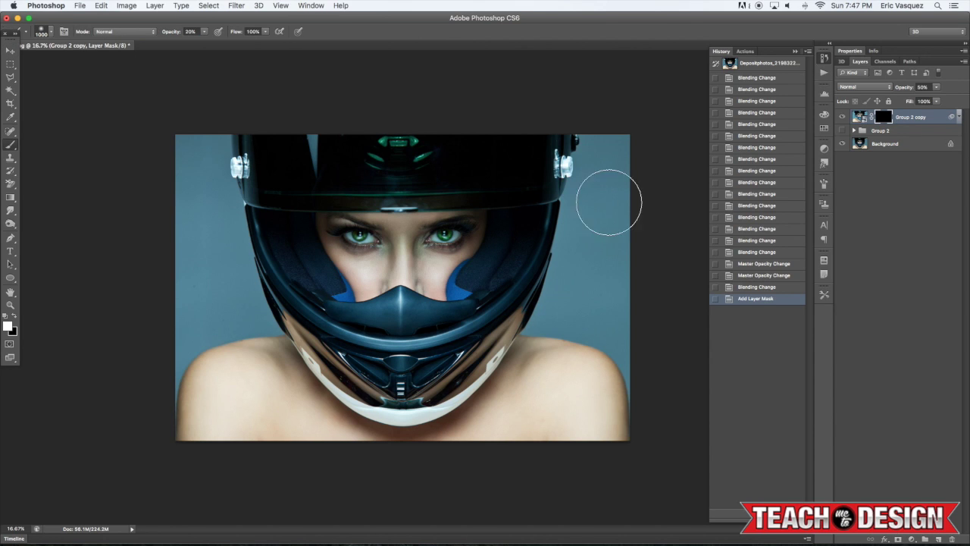
{"action": "left_click_drag", "start_coordinate": [346, 225], "coordinate": [351, 232]}
{"action": "left_click_drag", "start_coordinate": [350, 232], "coordinate": [354, 237]}
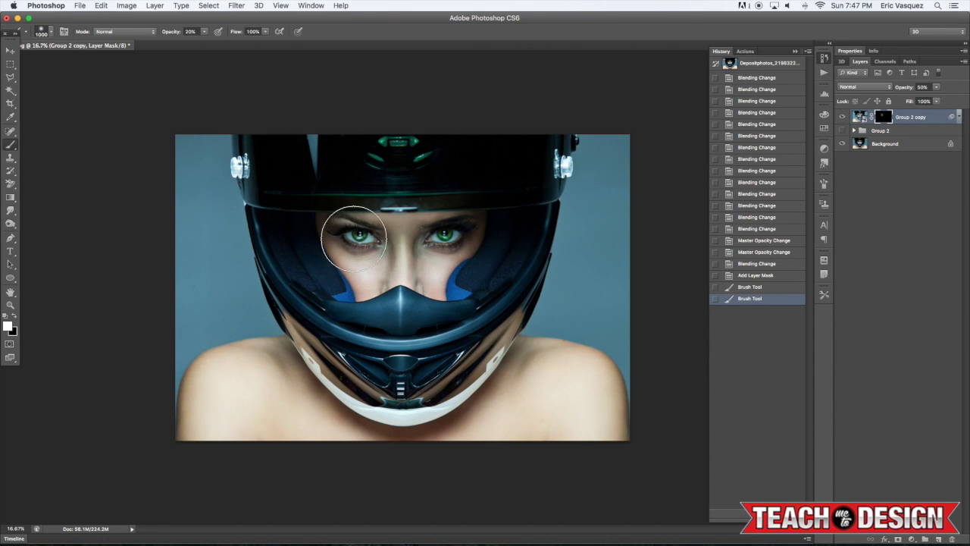
{"action": "left_click", "coordinate": [356, 239]}
{"action": "left_click", "coordinate": [444, 217]}
{"action": "left_click", "coordinate": [444, 226]}
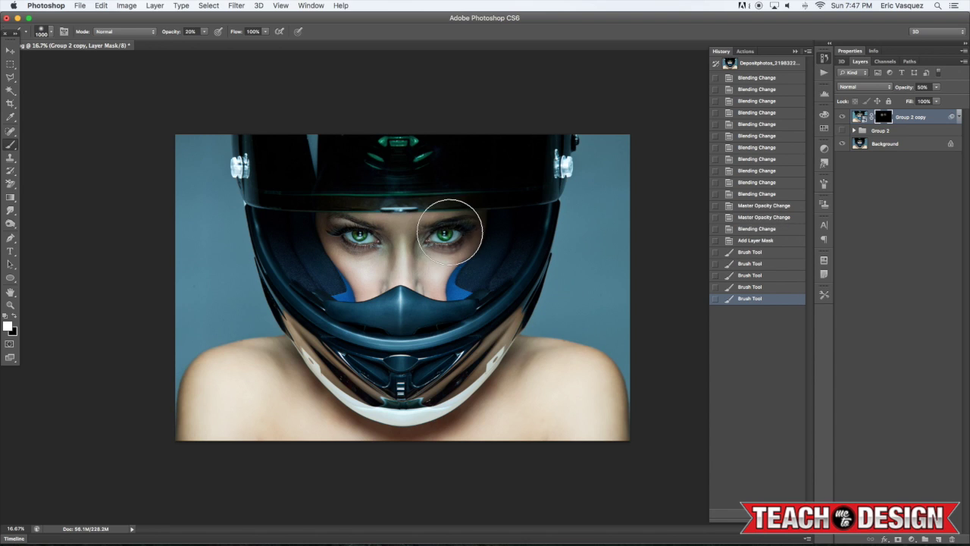
{"action": "left_click", "coordinate": [392, 266]}
{"action": "left_click", "coordinate": [379, 277]}
{"action": "left_click", "coordinate": [345, 276]}
{"action": "left_click", "coordinate": [446, 252]}
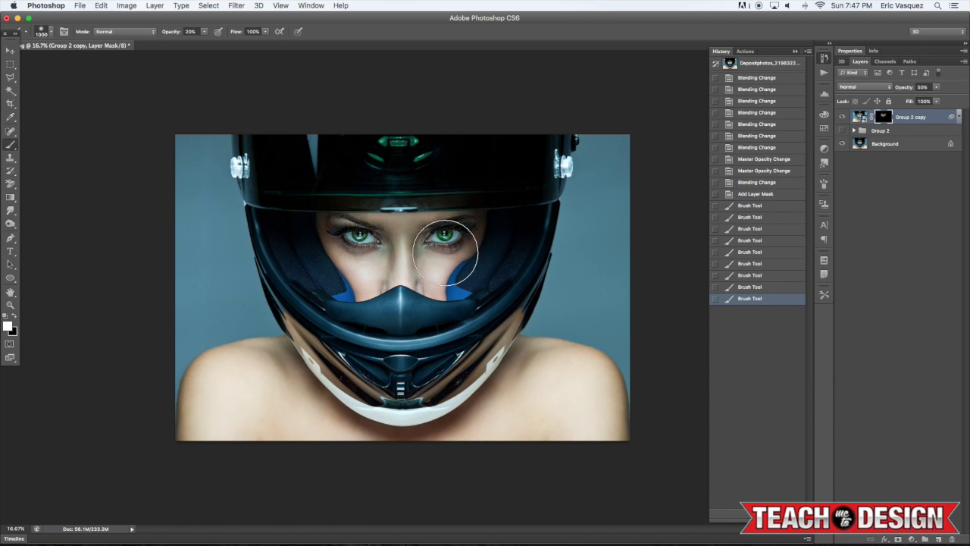
{"action": "left_click", "coordinate": [444, 227]}
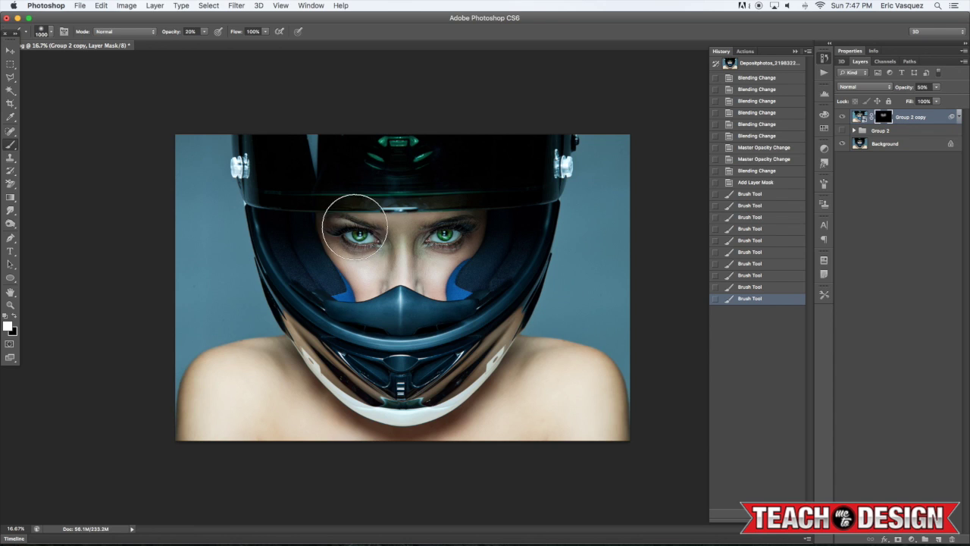
Paint sharpening back over both cheeks and the nose, shrinking the brush to 500
{"action": "left_click", "coordinate": [309, 254]}
{"action": "left_click", "coordinate": [321, 275]}
{"action": "left_click", "coordinate": [336, 280]}
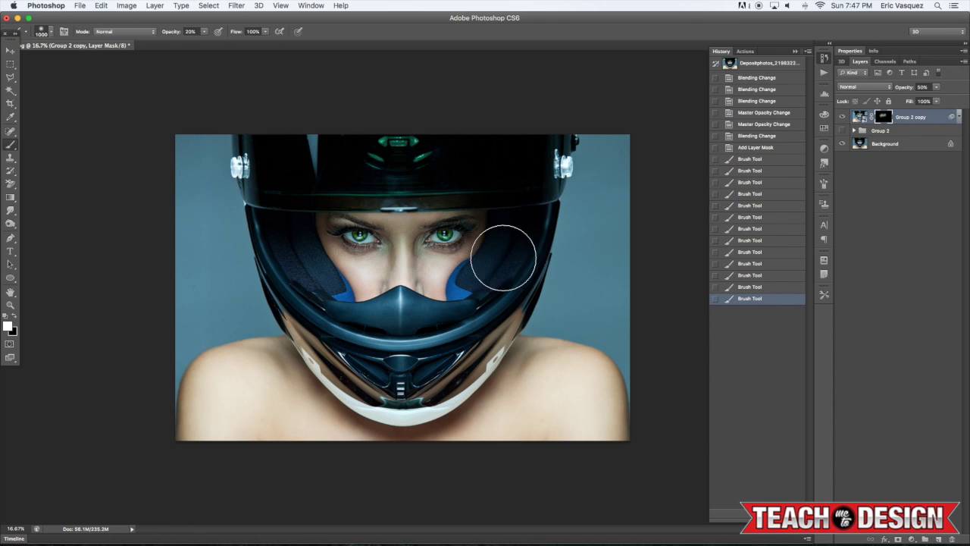
{"action": "left_click", "coordinate": [485, 270]}
{"action": "left_click", "coordinate": [502, 238]}
{"action": "left_click", "coordinate": [485, 277]}
{"action": "left_click", "coordinate": [425, 298]}
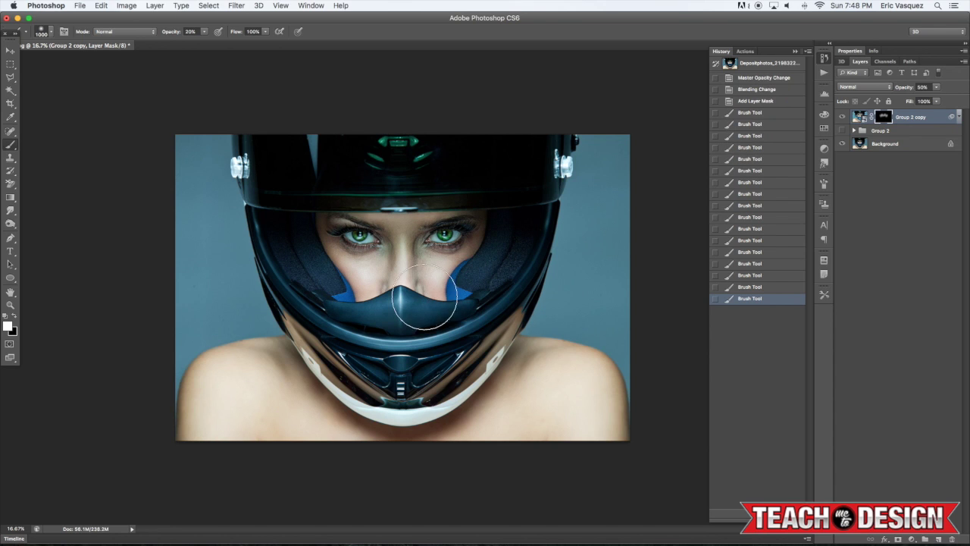
{"action": "key", "text": "bracketleft"}
{"action": "key", "text": "bracketleft"}
{"action": "key", "text": "bracketleft"}
{"action": "key", "text": "bracketleft"}
{"action": "key", "text": "bracketleft"}
{"action": "left_click", "coordinate": [400, 305]}
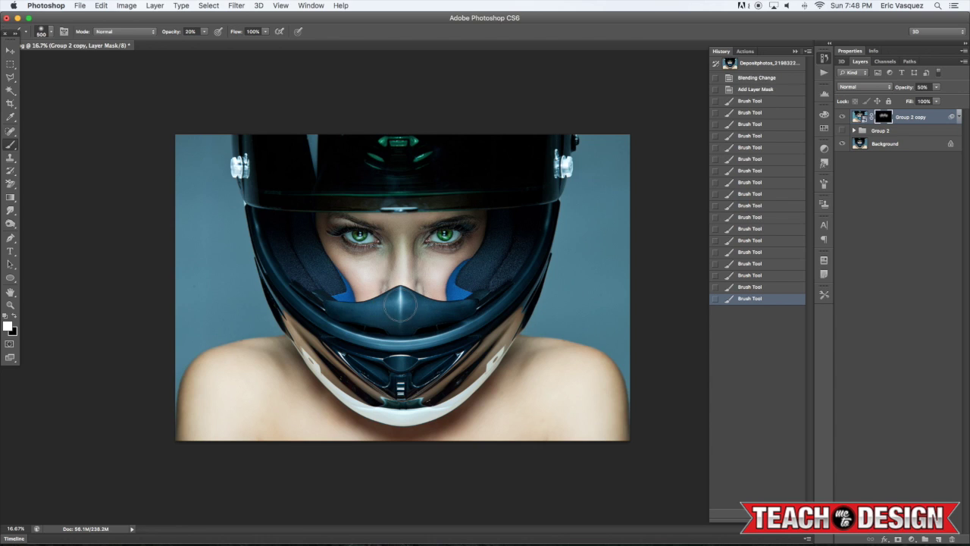
{"action": "left_click", "coordinate": [400, 306]}
{"action": "left_click", "coordinate": [396, 312]}
Resize the brush through 300, 700, 900 and 1100, settling back at 700
{"action": "key", "text": "bracketleft"}
{"action": "key", "text": "bracketleft"}
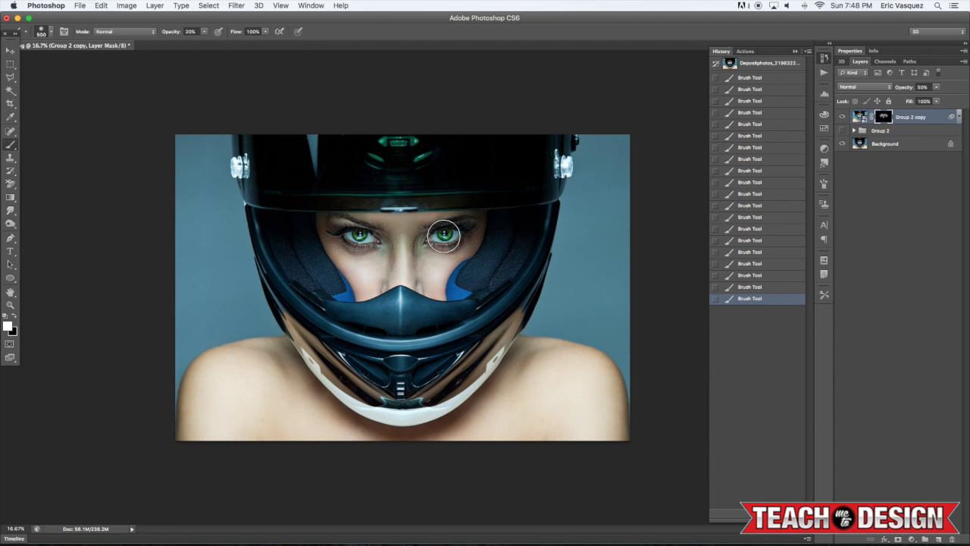
{"action": "key", "text": "bracketright"}
{"action": "key", "text": "bracketright"}
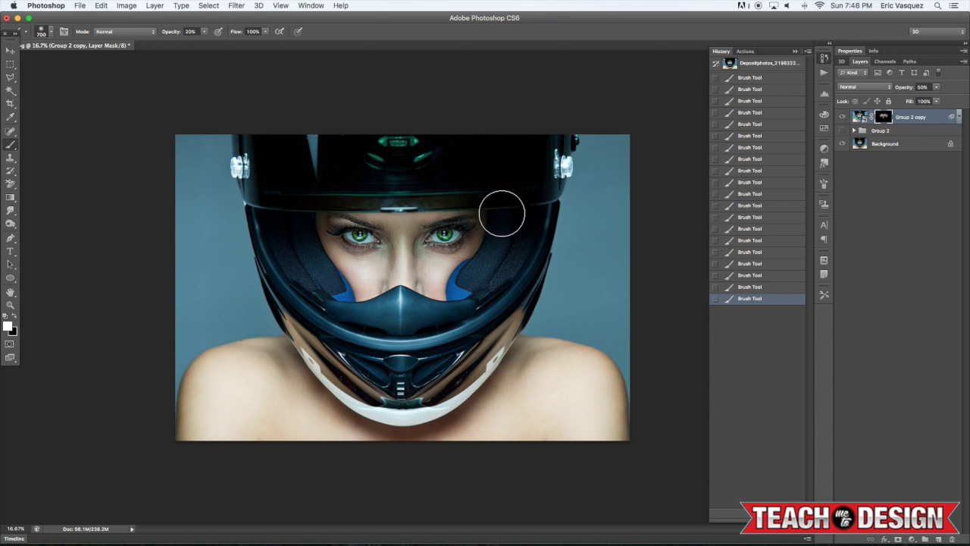
{"action": "key", "text": "bracketright"}
{"action": "key", "text": "bracketright"}
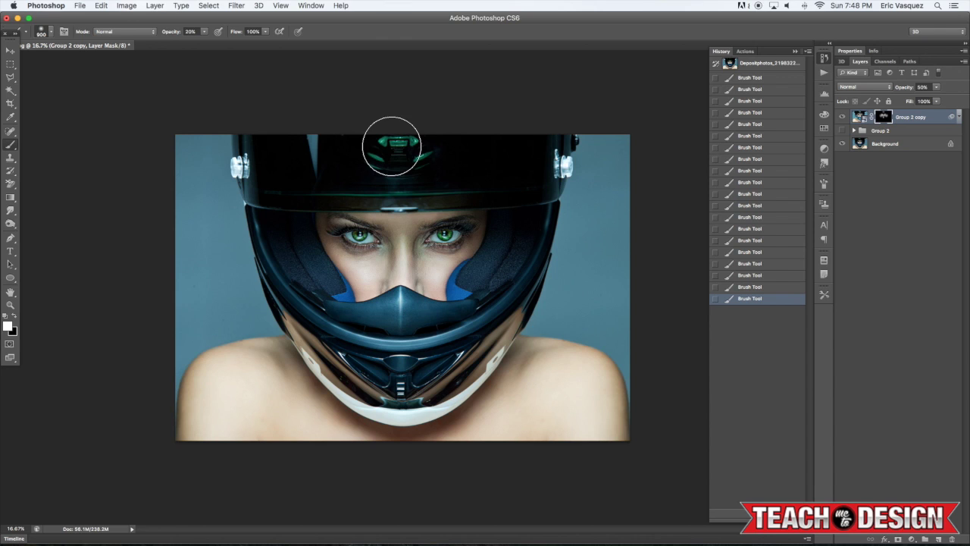
{"action": "key", "text": "bracketright"}
{"action": "key", "text": "bracketright"}
{"action": "key", "text": "bracketleft"}
{"action": "key", "text": "bracketleft"}
{"action": "key", "text": "bracketleft"}
{"action": "key", "text": "bracketleft"}
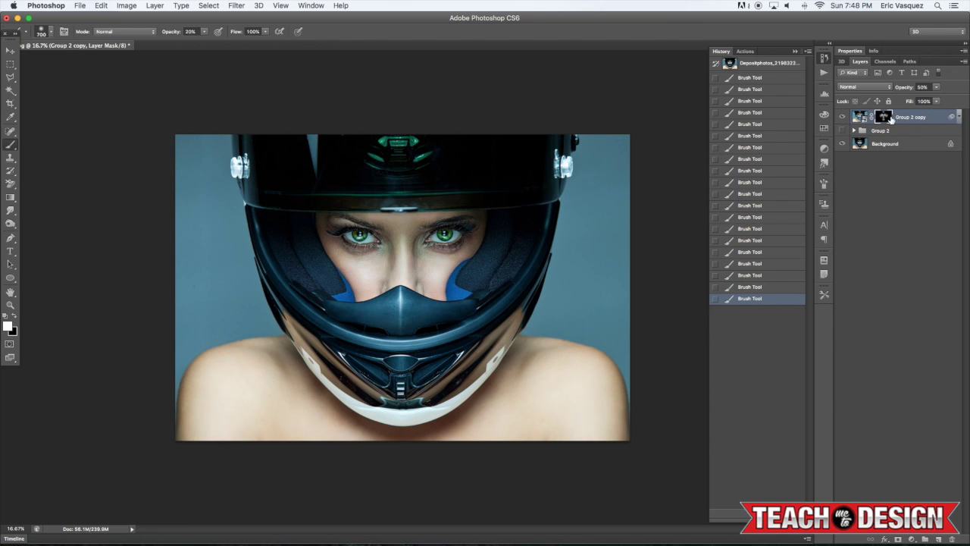
Disable and then re-enable Group 2 copy's layer mask to compare
{"action": "right_click", "coordinate": [888, 122]}
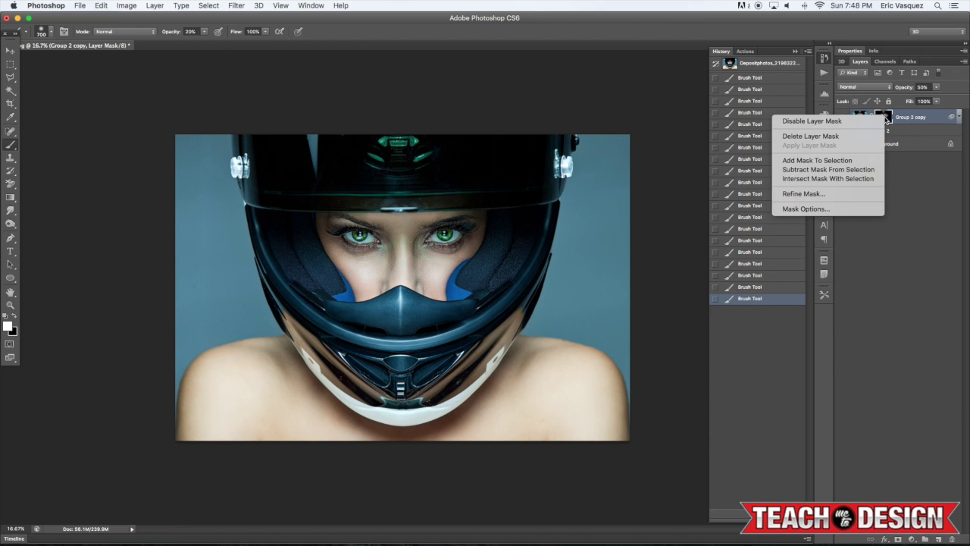
{"action": "left_click", "coordinate": [800, 122]}
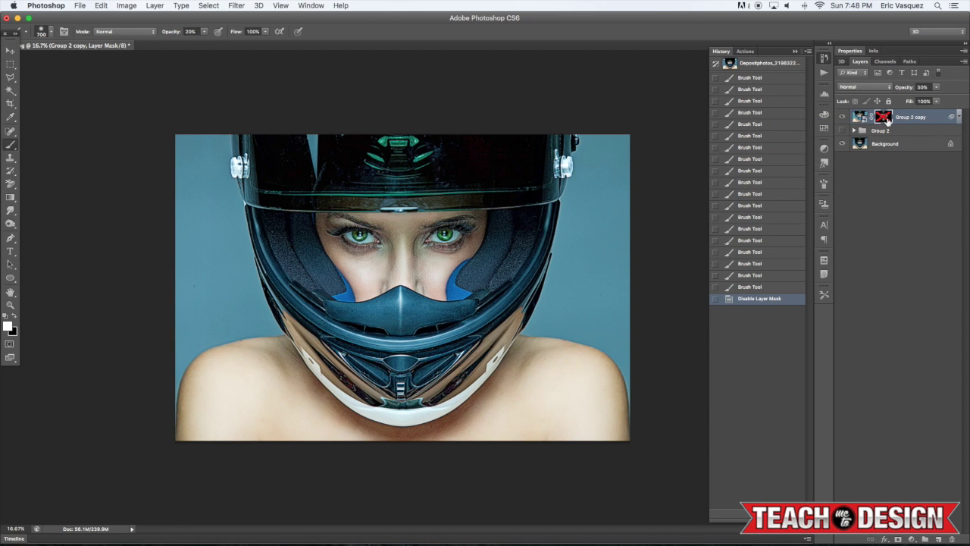
{"action": "right_click", "coordinate": [887, 122]}
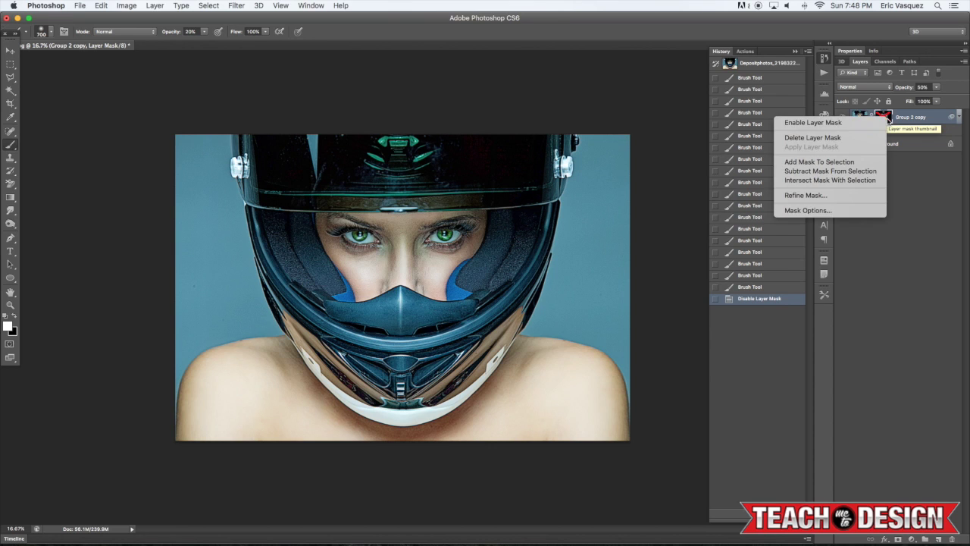
{"action": "left_click", "coordinate": [812, 122]}
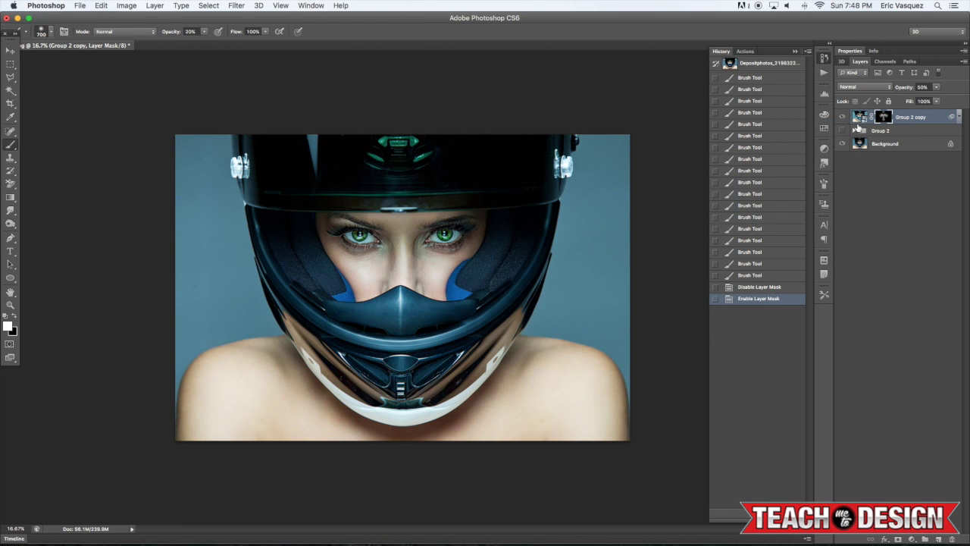
Paint sharpening onto the helmet's chin vent in the mask
{"action": "left_click", "coordinate": [392, 374]}
{"action": "left_click", "coordinate": [387, 364]}
{"action": "left_click", "coordinate": [412, 353]}
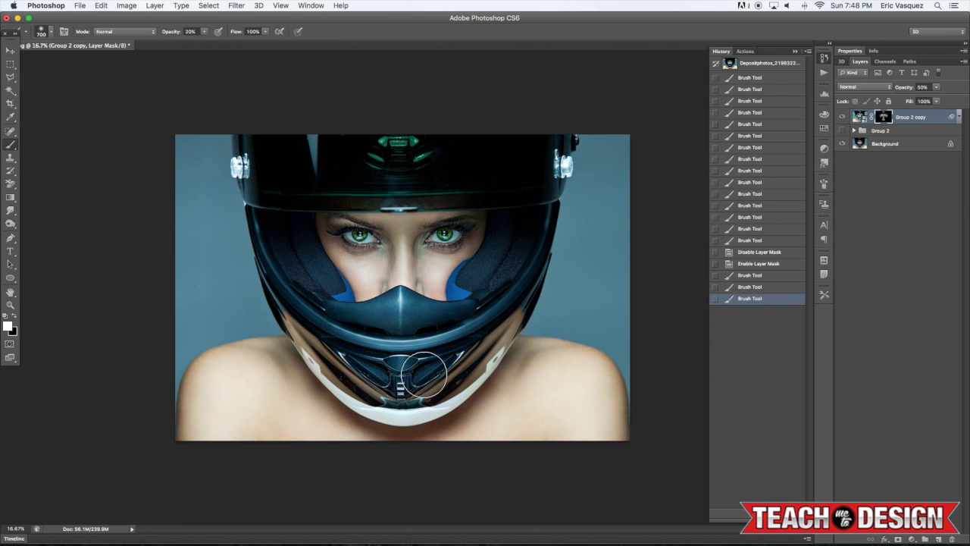
{"action": "left_click", "coordinate": [436, 349]}
{"action": "left_click", "coordinate": [455, 346]}
{"action": "left_click", "coordinate": [409, 352]}
{"action": "left_click", "coordinate": [369, 356]}
{"action": "left_click", "coordinate": [390, 349]}
{"action": "left_click", "coordinate": [413, 342]}
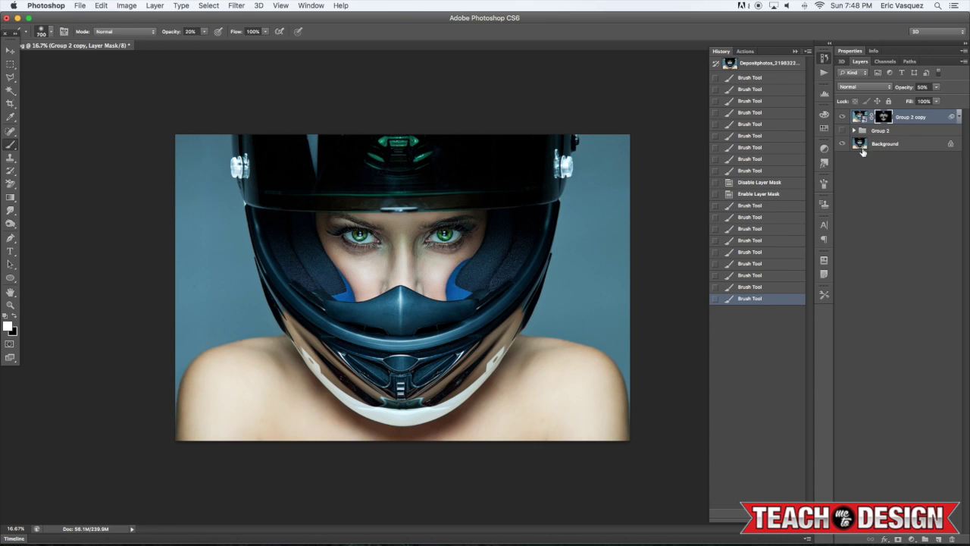
Toggle Group 2 copy's visibility to compare before and after, zooming in to 25%
{"action": "left_click", "coordinate": [843, 117]}
{"action": "left_click", "coordinate": [843, 117]}
{"action": "left_click", "coordinate": [842, 117]}
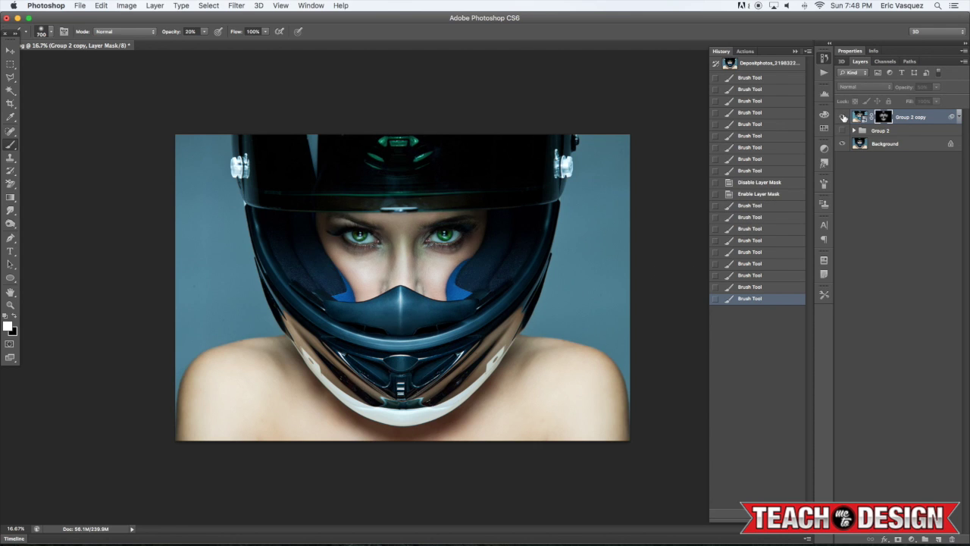
{"action": "left_click", "coordinate": [843, 117]}
{"action": "left_click", "coordinate": [842, 118]}
{"action": "left_click", "coordinate": [842, 117]}
{"action": "left_click", "coordinate": [842, 117]}
{"action": "left_click", "coordinate": [842, 118]}
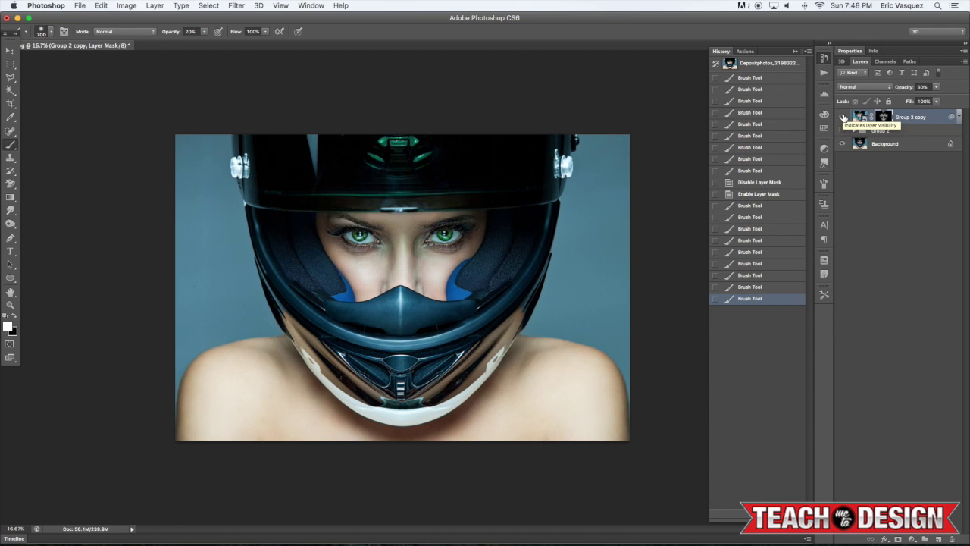
{"action": "key", "text": "super+plus"}
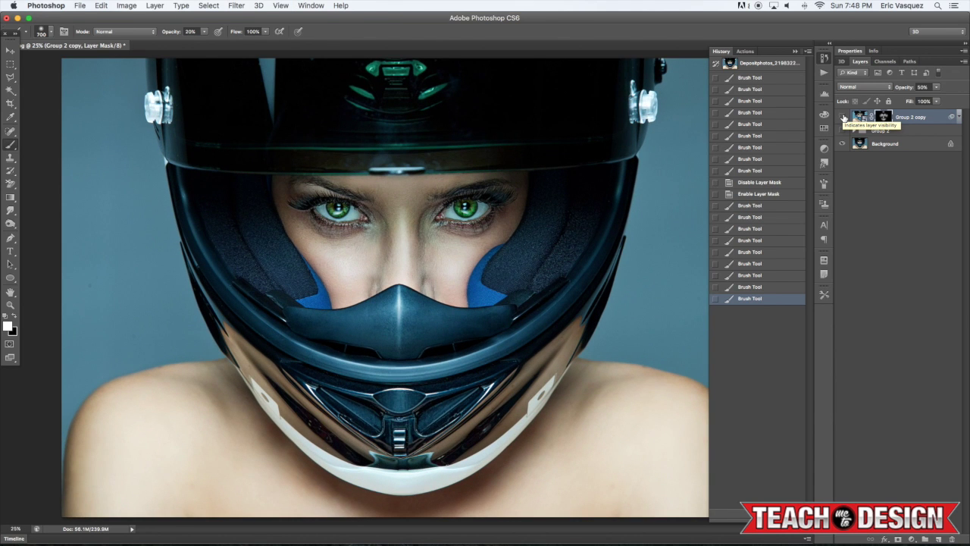
{"action": "left_click", "coordinate": [842, 117]}
{"action": "left_click", "coordinate": [843, 118]}
{"action": "left_click", "coordinate": [842, 117]}
{"action": "left_click", "coordinate": [843, 118]}
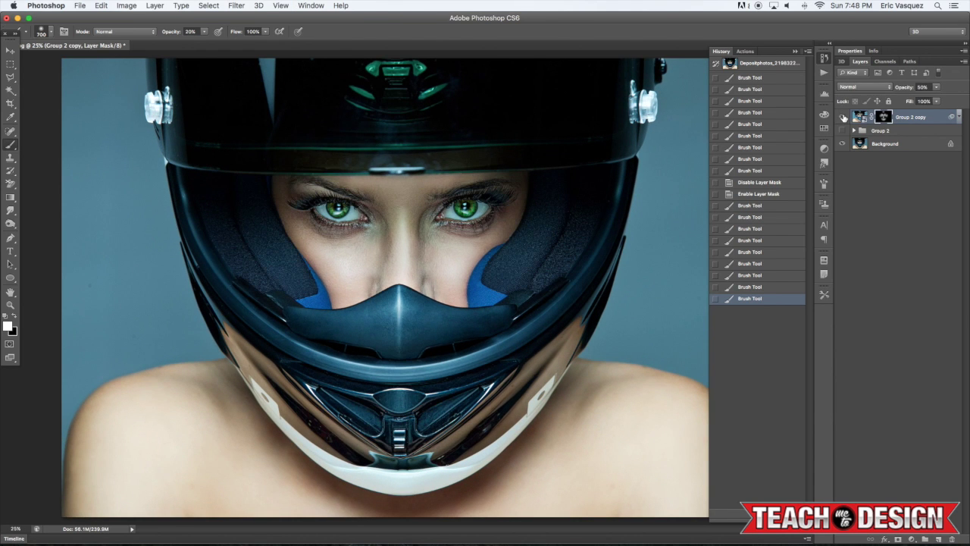
Create a new gray-labelled, gray-filled Layer 1 in Overlay blend mode
{"action": "left_click", "coordinate": [939, 539], "text": "alt"}
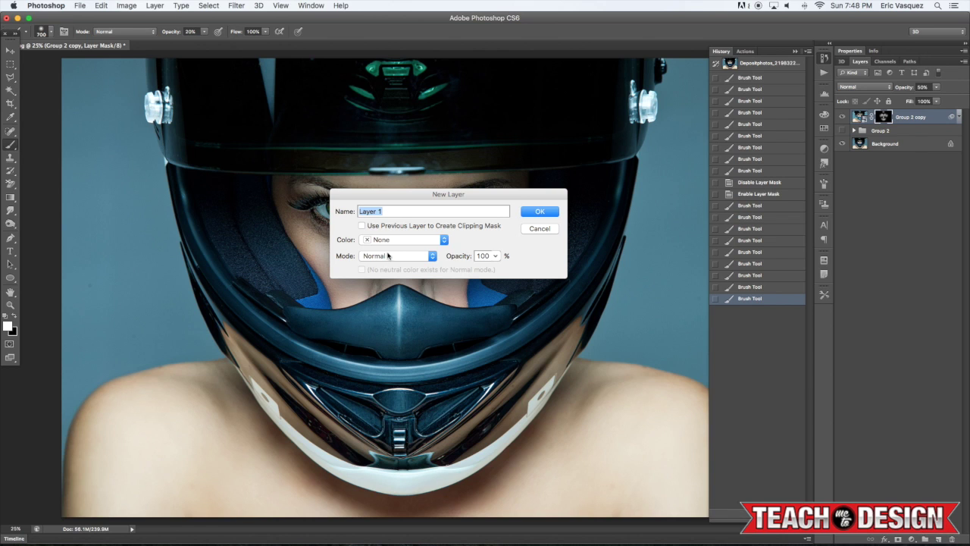
{"action": "left_click", "coordinate": [389, 241]}
{"action": "left_click", "coordinate": [385, 313]}
{"action": "left_click", "coordinate": [394, 256]}
{"action": "left_click", "coordinate": [384, 384]}
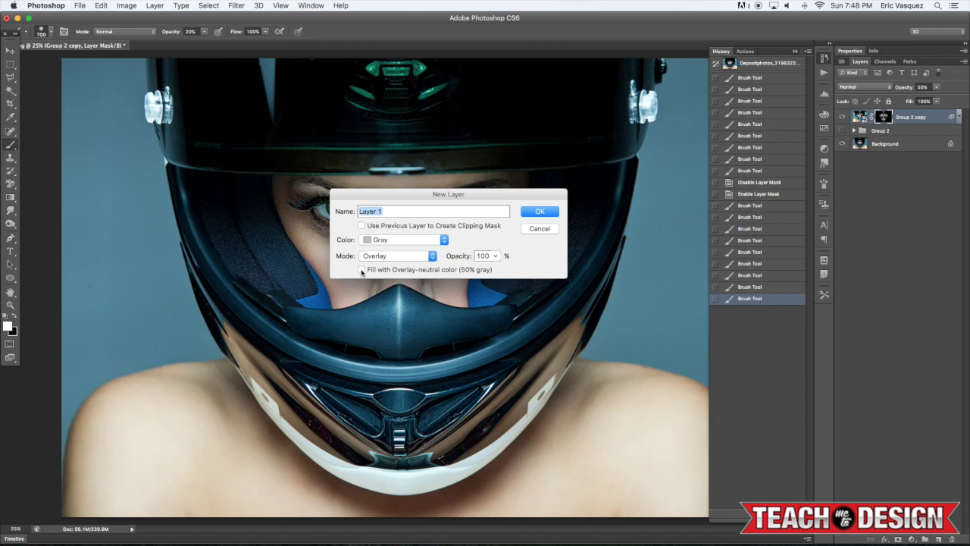
{"action": "left_click", "coordinate": [538, 215]}
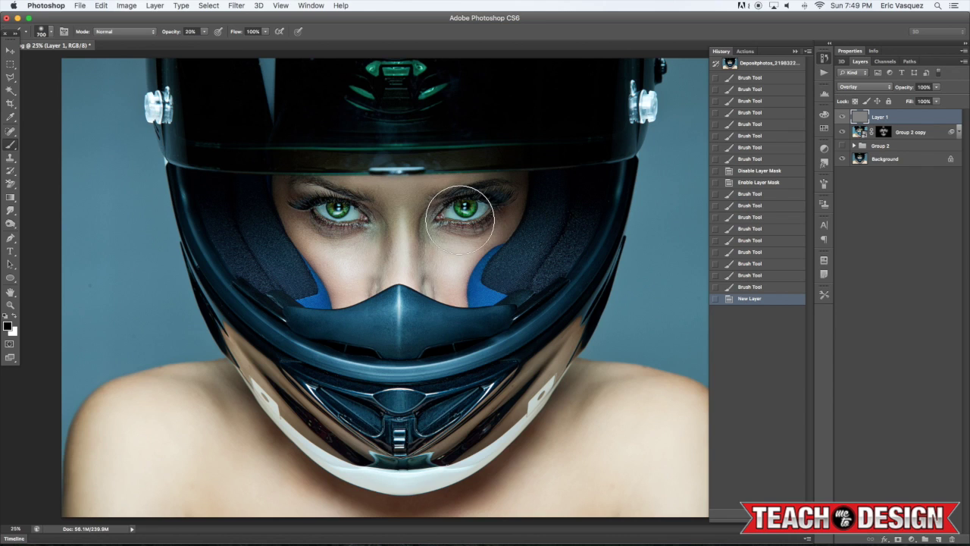
With a 175 px white brush, brighten both eyes and the visor's bright strip
{"action": "key", "text": "bracketleft"}
{"action": "key", "text": "bracketleft"}
{"action": "key", "text": "bracketleft"}
{"action": "key", "text": "bracketleft"}
{"action": "key", "text": "bracketleft"}
{"action": "key", "text": "bracketleft"}
{"action": "key", "text": "bracketleft"}
{"action": "key", "text": "x"}
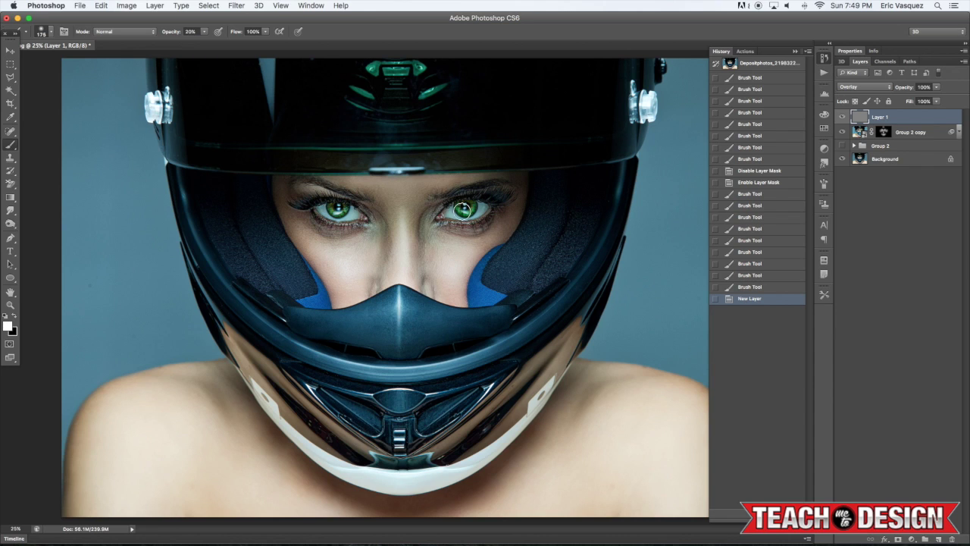
{"action": "left_click", "coordinate": [463, 210]}
{"action": "left_click", "coordinate": [346, 209]}
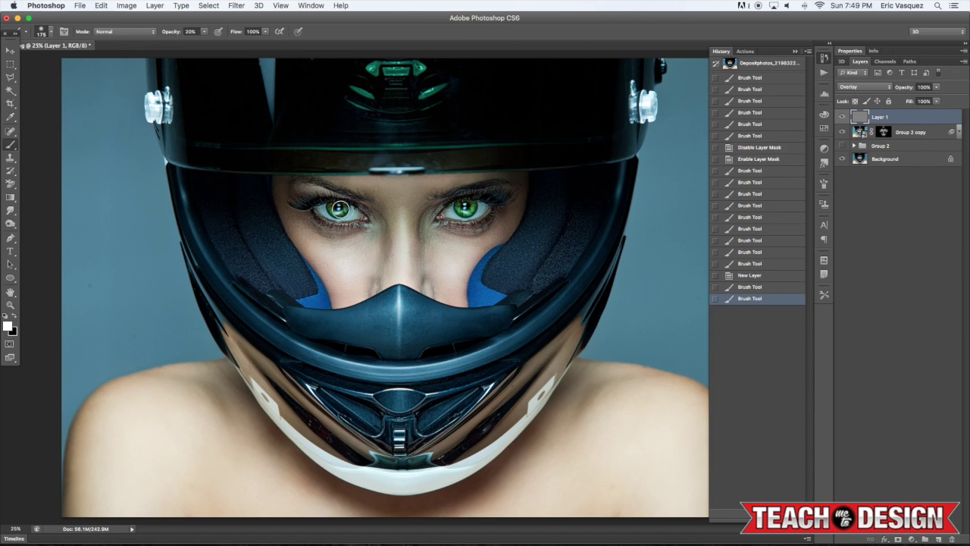
{"action": "left_click", "coordinate": [340, 210]}
{"action": "left_click", "coordinate": [338, 207]}
{"action": "left_click_drag", "start_coordinate": [416, 164], "coordinate": [372, 168]}
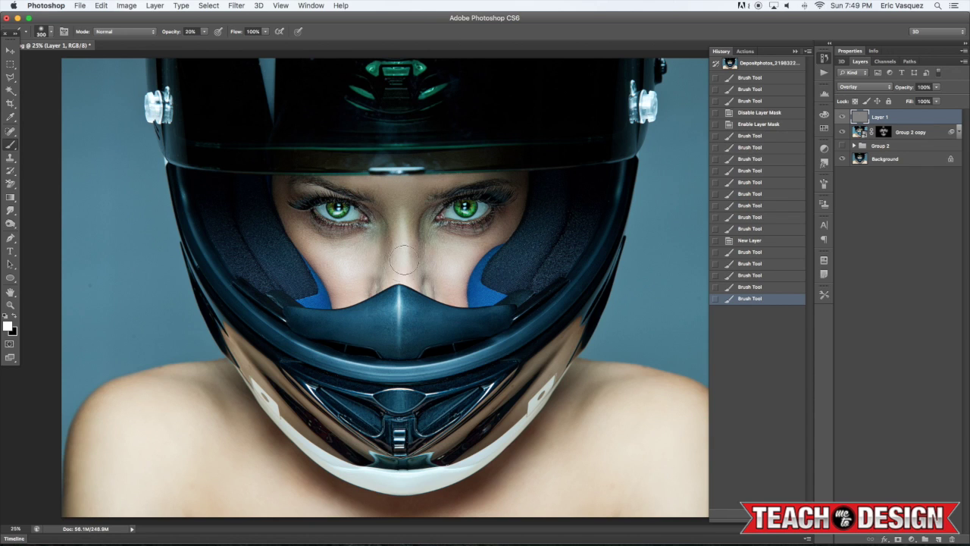
Enlarge the brush to 250 and lighten the helmet's nose piece and chin area
{"action": "key", "text": "bracketright"}
{"action": "key", "text": "bracketright"}
{"action": "left_click", "coordinate": [396, 306]}
{"action": "left_click", "coordinate": [399, 308]}
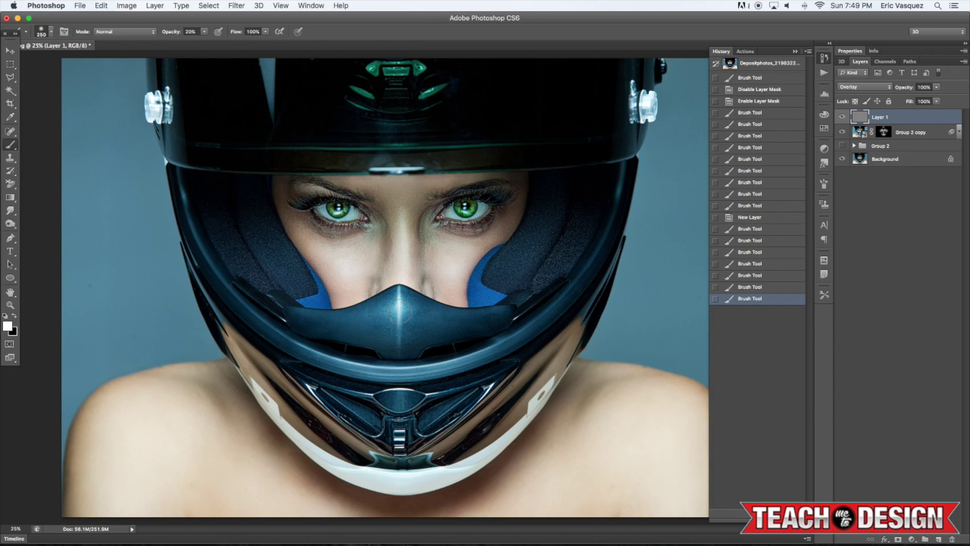
{"action": "left_click", "coordinate": [399, 305]}
{"action": "key", "text": "super+minus"}
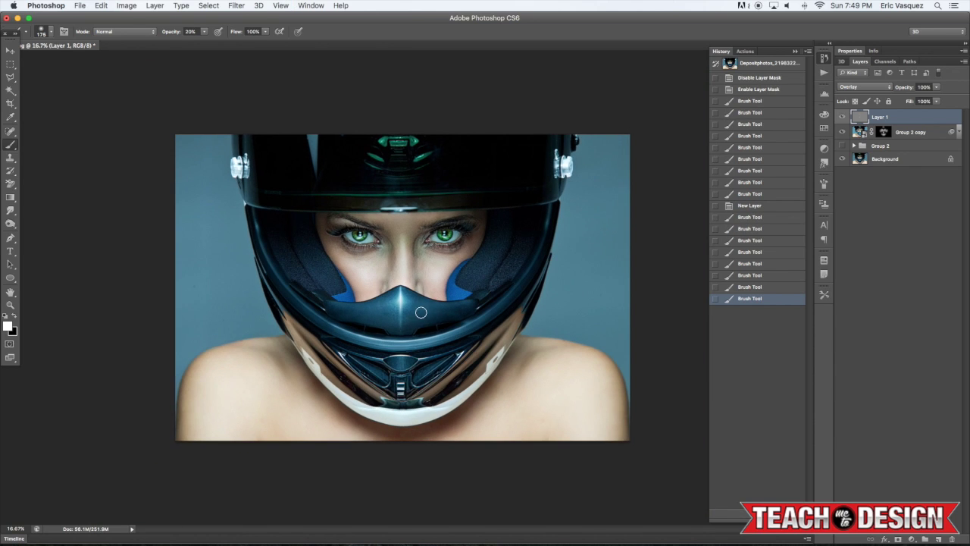
{"action": "left_click", "coordinate": [401, 379]}
{"action": "left_click", "coordinate": [400, 388]}
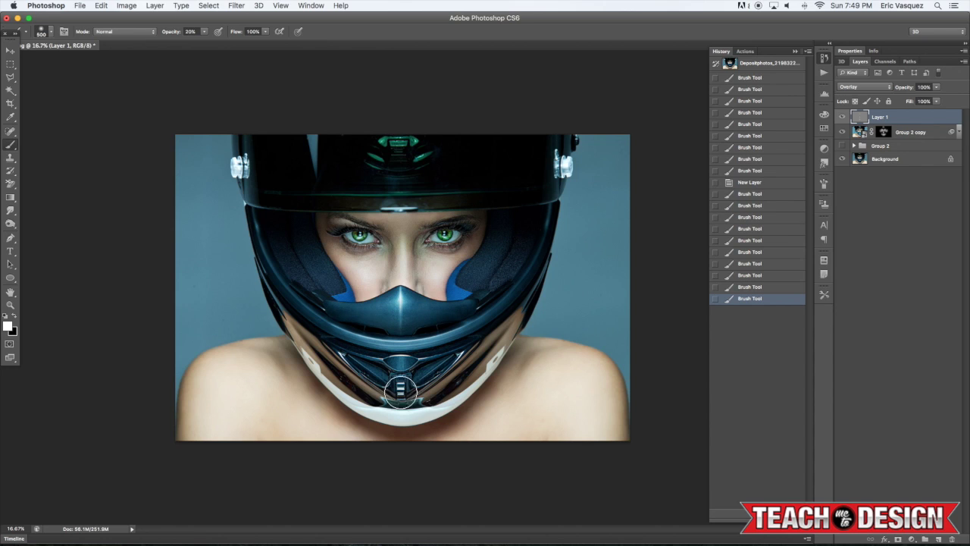
{"action": "left_click", "coordinate": [400, 389]}
{"action": "left_click", "coordinate": [401, 392]}
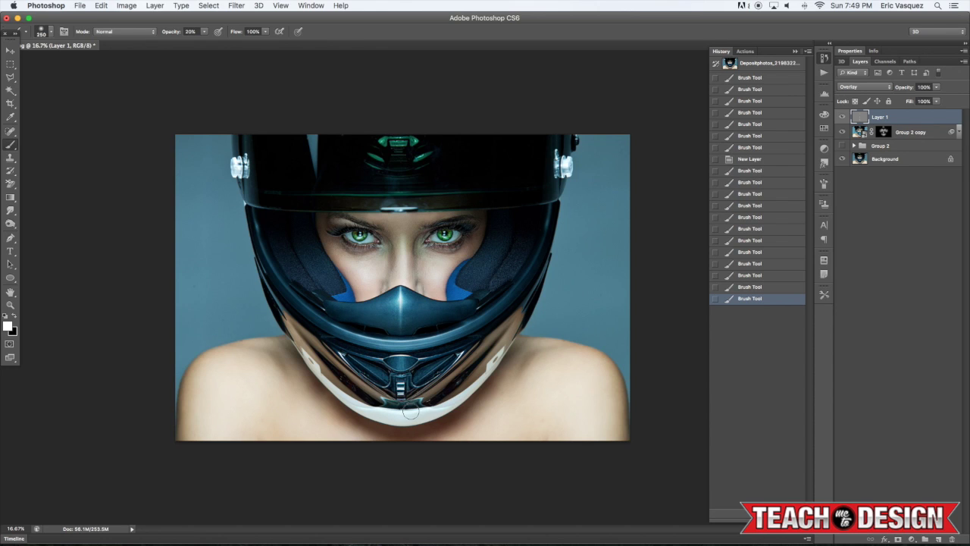
Paint black with a 500 px brush to darken the padding around the face and helmet's top edge
{"action": "key", "text": "bracketright"}
{"action": "key", "text": "bracketright"}
{"action": "key", "text": "bracketright"}
{"action": "key", "text": "bracketright"}
{"action": "key", "text": "x"}
{"action": "key", "text": "bracketright"}
{"action": "left_click", "coordinate": [320, 237]}
{"action": "left_click", "coordinate": [486, 235]}
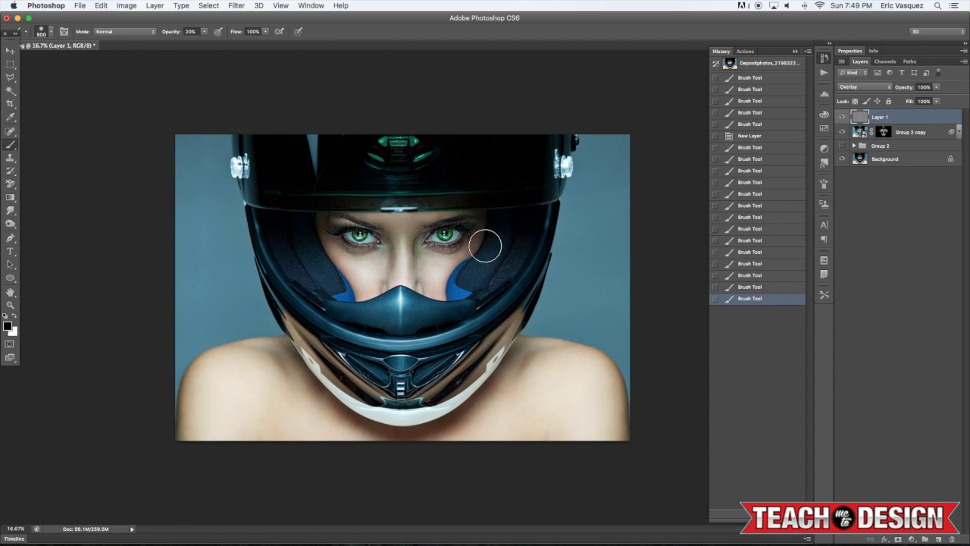
{"action": "left_click", "coordinate": [473, 268]}
{"action": "left_click", "coordinate": [305, 242]}
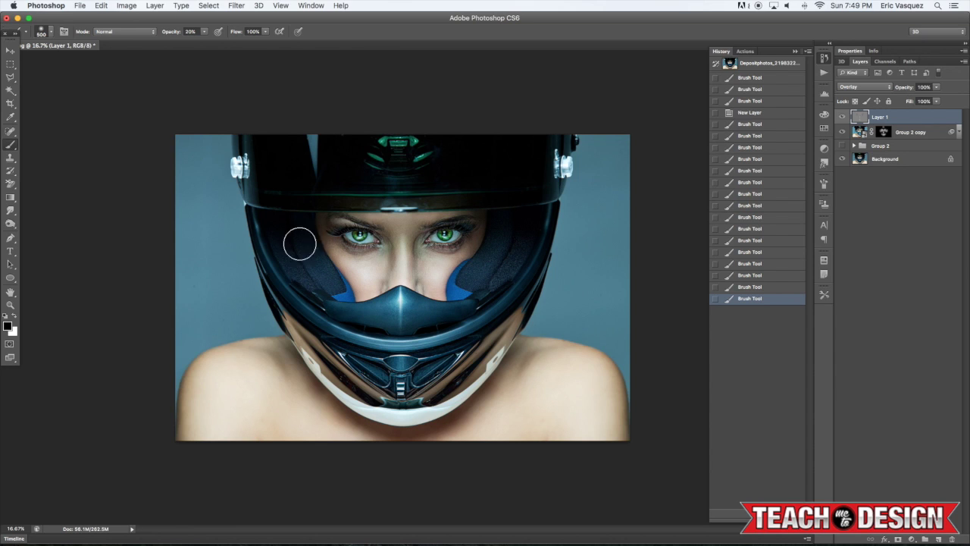
{"action": "left_click", "coordinate": [270, 213]}
{"action": "key", "text": "x"}
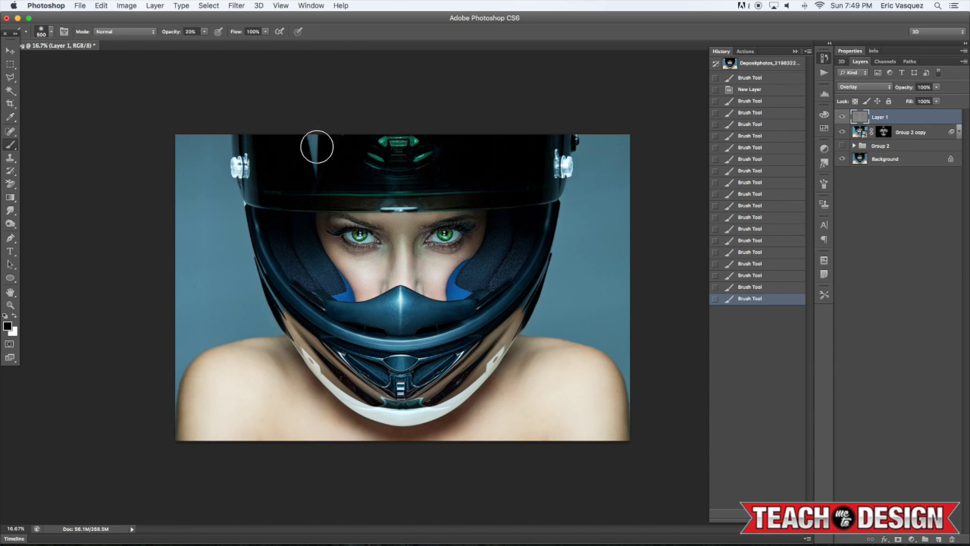
{"action": "key", "text": "x"}
{"action": "mouse_move", "coordinate": [332, 141]}
{"action": "left_mouse_down"}
{"action": "mouse_move", "coordinate": [543, 148]}
{"action": "mouse_move", "coordinate": [555, 160]}
{"action": "mouse_move", "coordinate": [550, 187]}
{"action": "mouse_move", "coordinate": [515, 228]}
{"action": "mouse_move", "coordinate": [501, 230]}
{"action": "mouse_move", "coordinate": [521, 224]}
{"action": "mouse_move", "coordinate": [525, 250]}
{"action": "mouse_move", "coordinate": [547, 219]}
{"action": "mouse_move", "coordinate": [537, 240]}
{"action": "mouse_move", "coordinate": [422, 368]}
{"action": "mouse_move", "coordinate": [425, 357]}
{"action": "mouse_move", "coordinate": [474, 333]}
{"action": "left_mouse_up"}
Undo the last three strokes and repaint white over the chin guard and its vents
{"action": "key", "text": "x"}
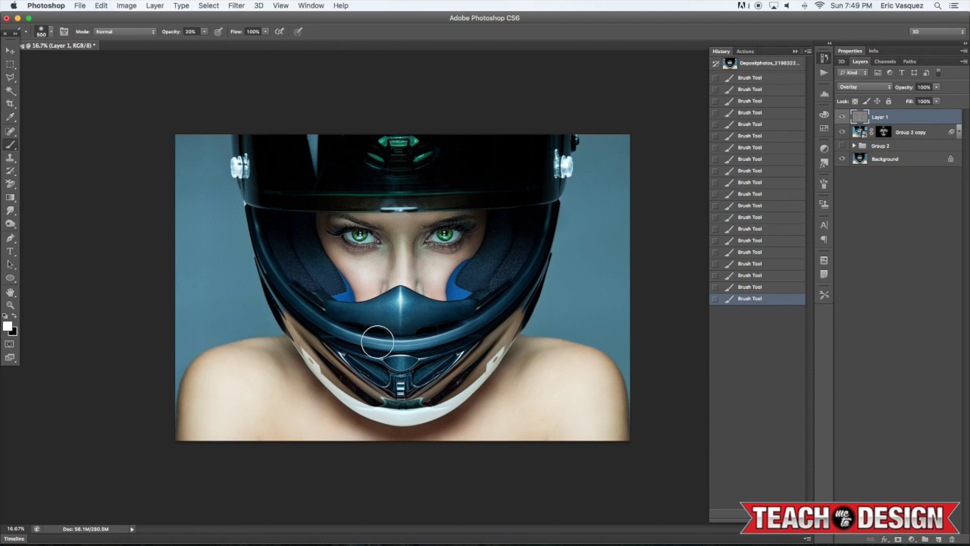
{"action": "key", "text": "bracketleft"}
{"action": "key", "text": "bracketleft"}
{"action": "key", "text": "bracketleft"}
{"action": "key", "text": "bracketleft"}
{"action": "key", "text": "bracketleft"}
{"action": "key", "text": "bracketleft"}
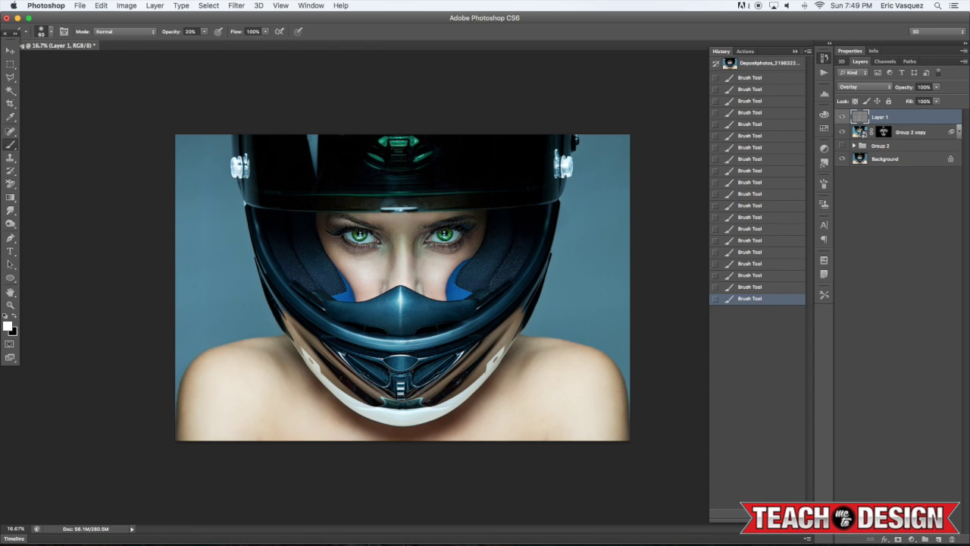
{"action": "key", "text": "bracketright"}
{"action": "key", "text": "bracketright"}
{"action": "key", "text": "super+alt+z"}
{"action": "key", "text": "super+alt+z"}
{"action": "key", "text": "super+alt+z"}
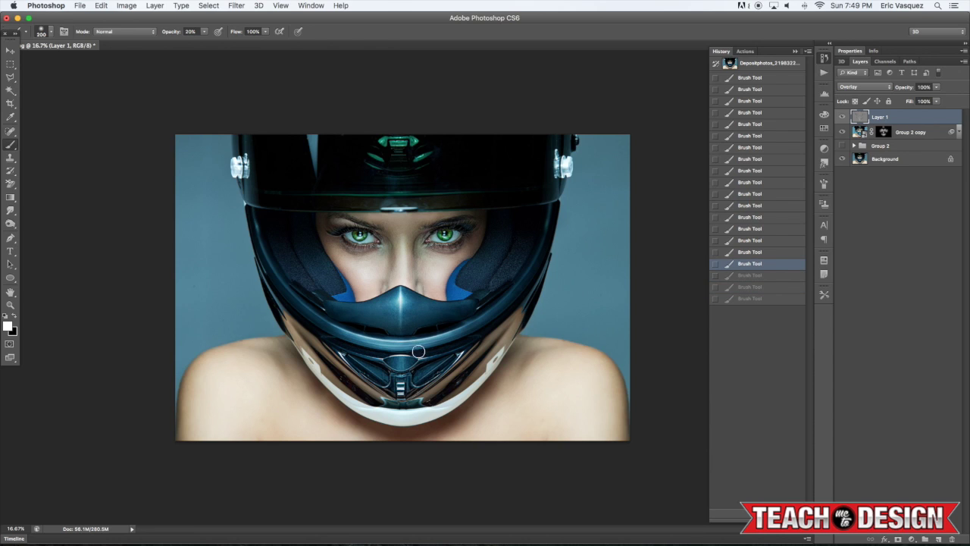
{"action": "left_click_drag", "start_coordinate": [491, 311], "coordinate": [428, 344]}
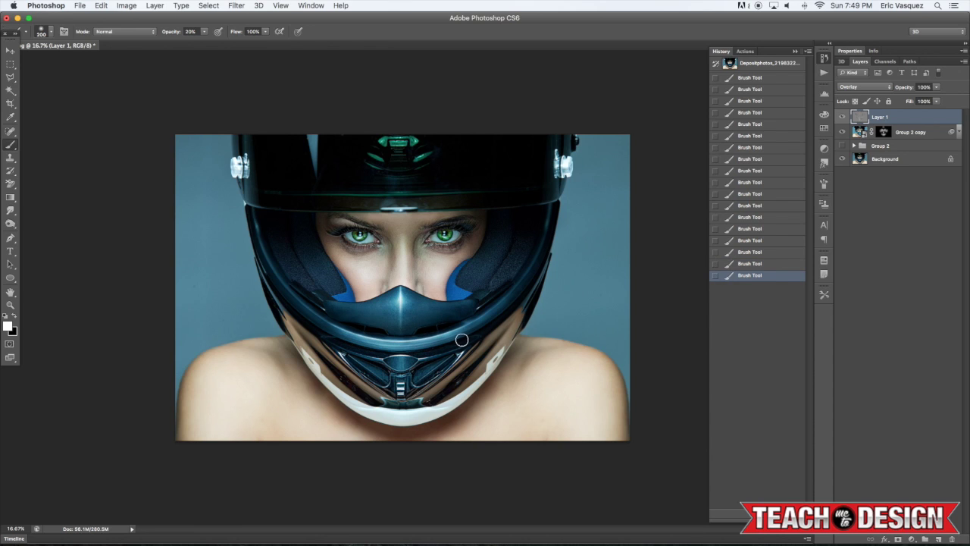
{"action": "key", "text": "bracketright"}
{"action": "key", "text": "bracketright"}
{"action": "key", "text": "bracketright"}
{"action": "key", "text": "bracketleft"}
{"action": "key", "text": "bracketleft"}
{"action": "key", "text": "bracketleft"}
{"action": "key", "text": "bracketleft"}
{"action": "left_click", "coordinate": [402, 390]}
{"action": "left_click", "coordinate": [400, 394]}
{"action": "left_click", "coordinate": [399, 399]}
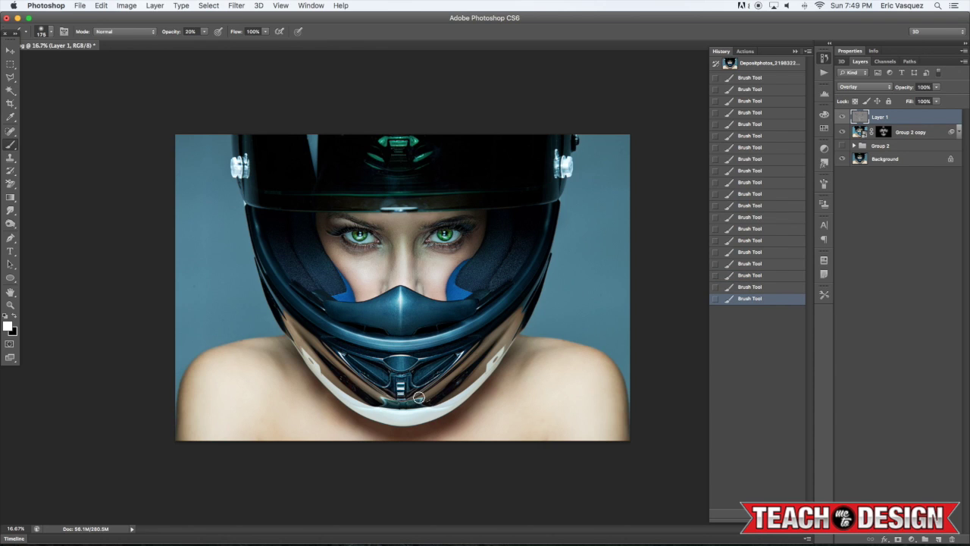
{"action": "key", "text": "bracketright"}
{"action": "key", "text": "bracketright"}
{"action": "key", "text": "bracketright"}
{"action": "key", "text": "bracketright"}
{"action": "key", "text": "bracketright"}
{"action": "key", "text": "bracketright"}
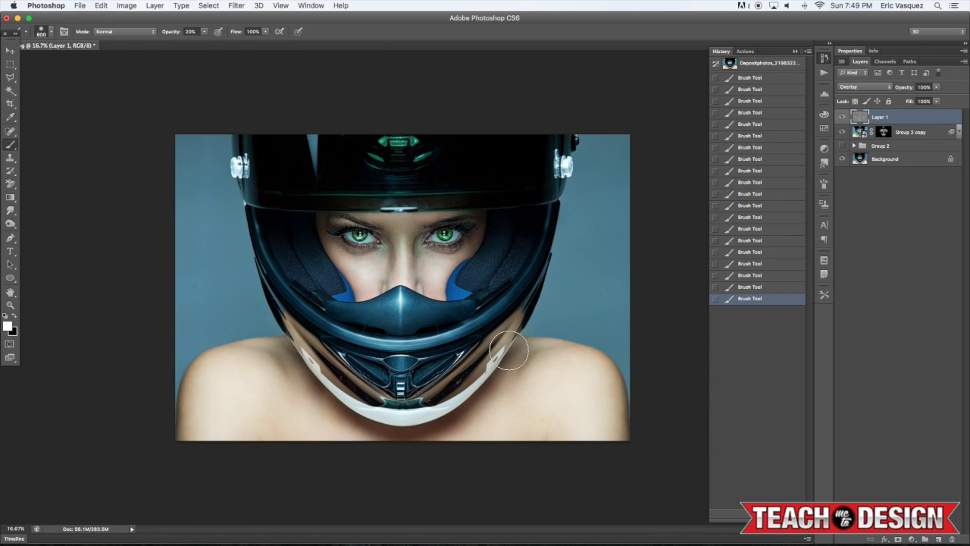
Toggle the dodge-and-burn Layer 1 off and on to compare its effect
{"action": "left_click", "coordinate": [841, 117]}
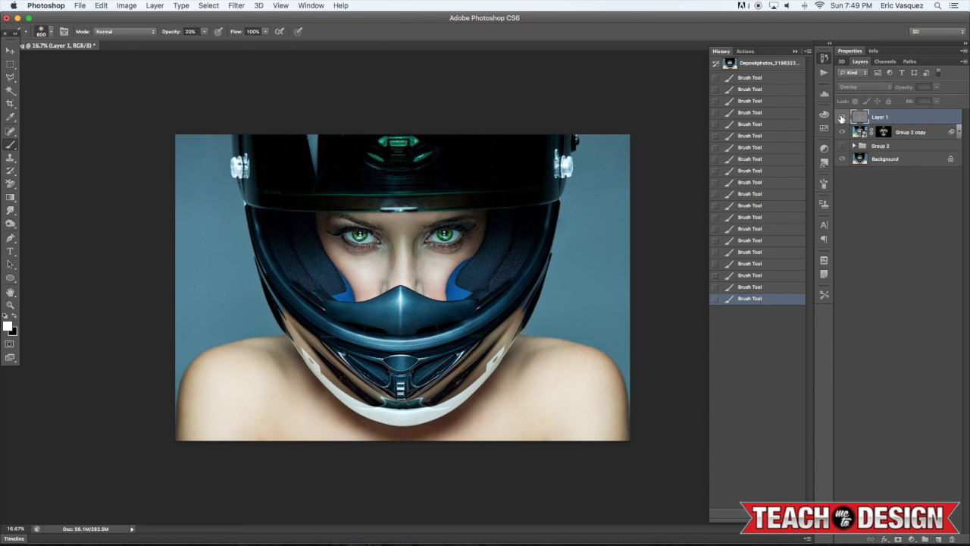
{"action": "left_click", "coordinate": [841, 118]}
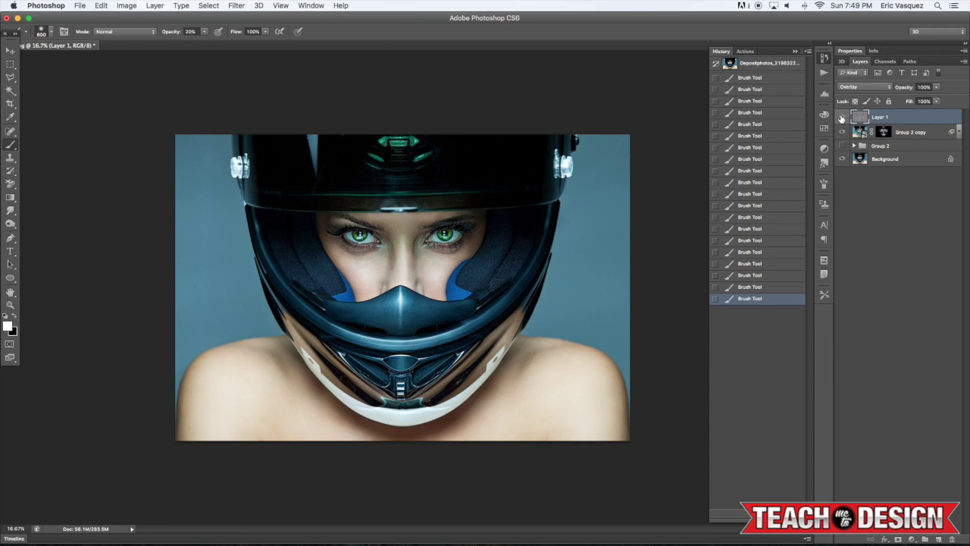
{"action": "left_click", "coordinate": [841, 117]}
{"action": "left_click", "coordinate": [841, 118]}
Group Layer 1 with Group 2 copy into Group 3 and toggle the group's visibility
{"action": "left_click", "coordinate": [928, 132], "text": "shift"}
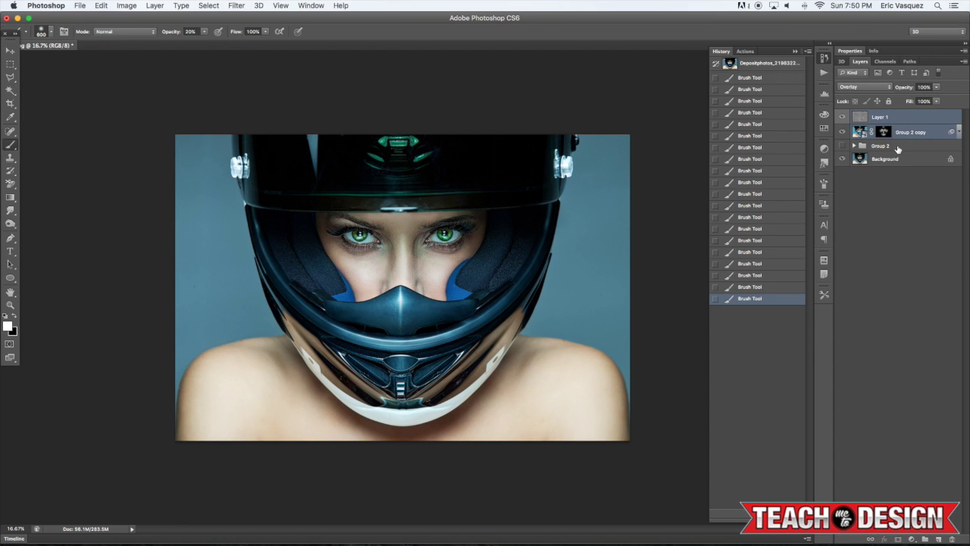
{"action": "key", "text": "super+g"}
{"action": "left_click", "coordinate": [842, 116]}
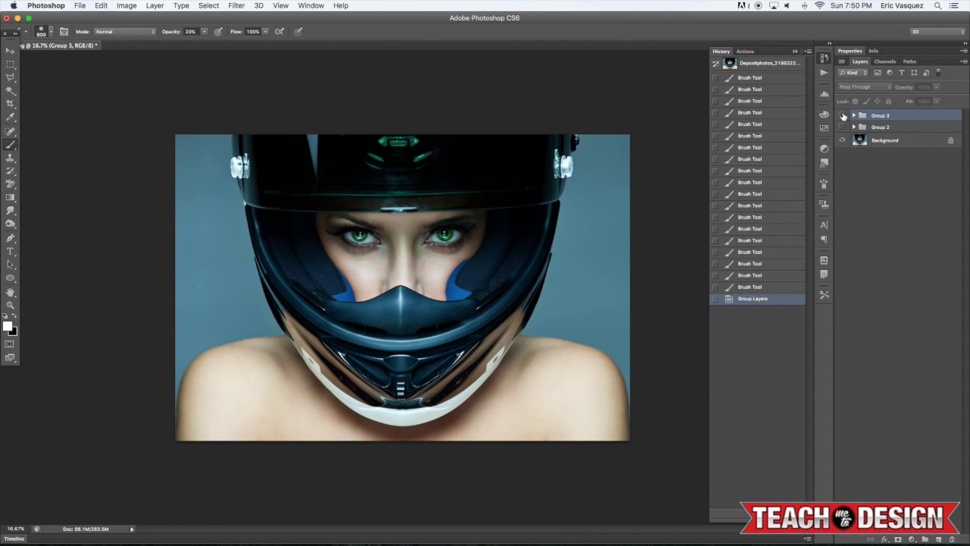
{"action": "left_click", "coordinate": [843, 116]}
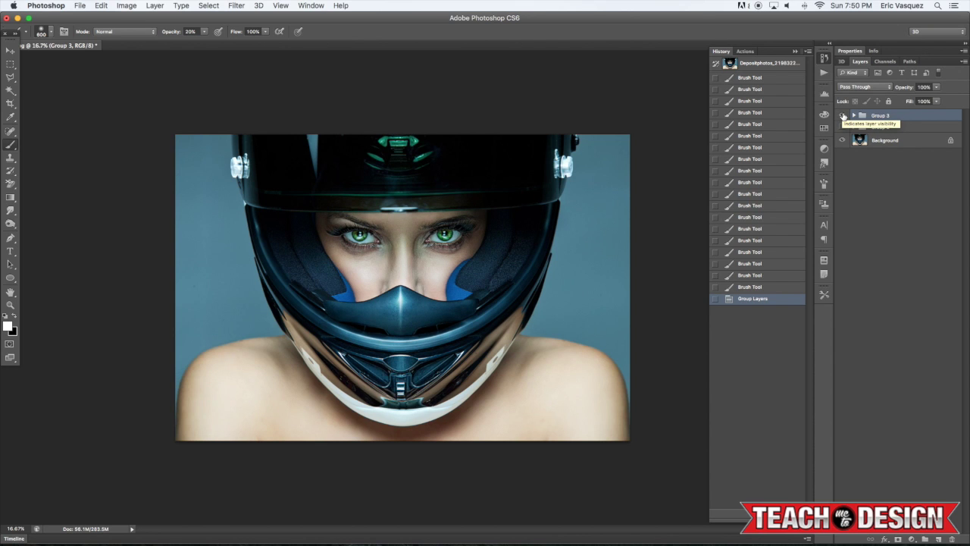
Zoom to 25%, close the History panel, and toggle Group 3 repeatedly for before/after
{"action": "key", "text": "super+plus"}
{"action": "left_click", "coordinate": [726, 51]}
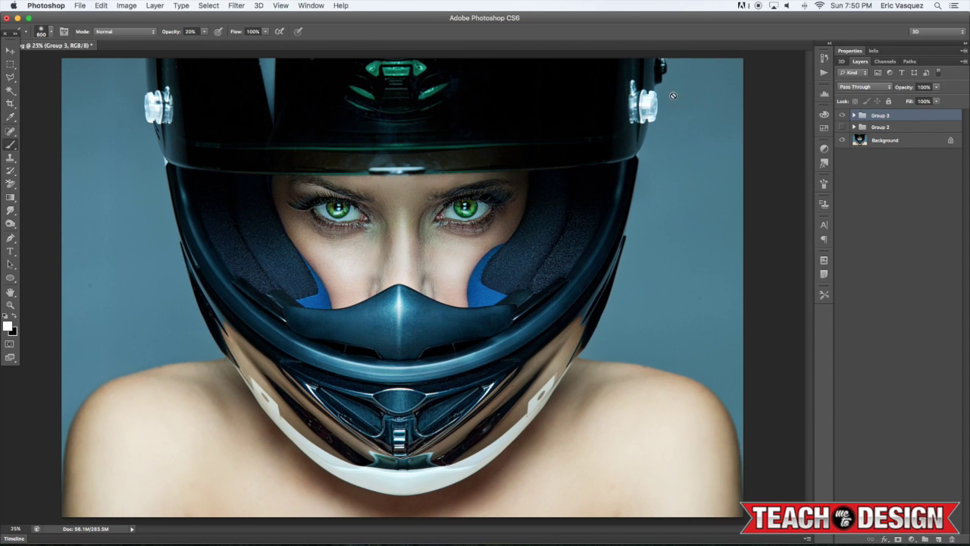
{"action": "key", "text": "v"}
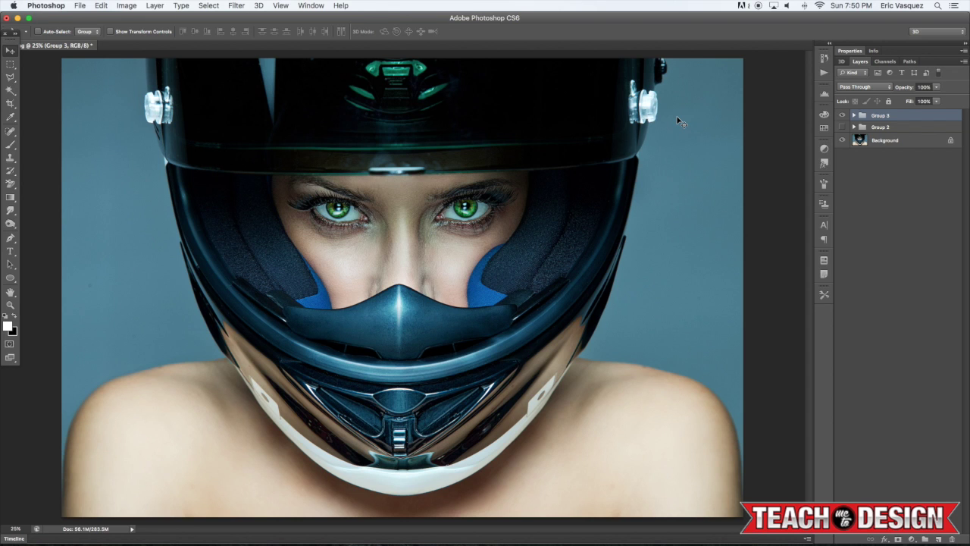
{"action": "left_click", "coordinate": [842, 116]}
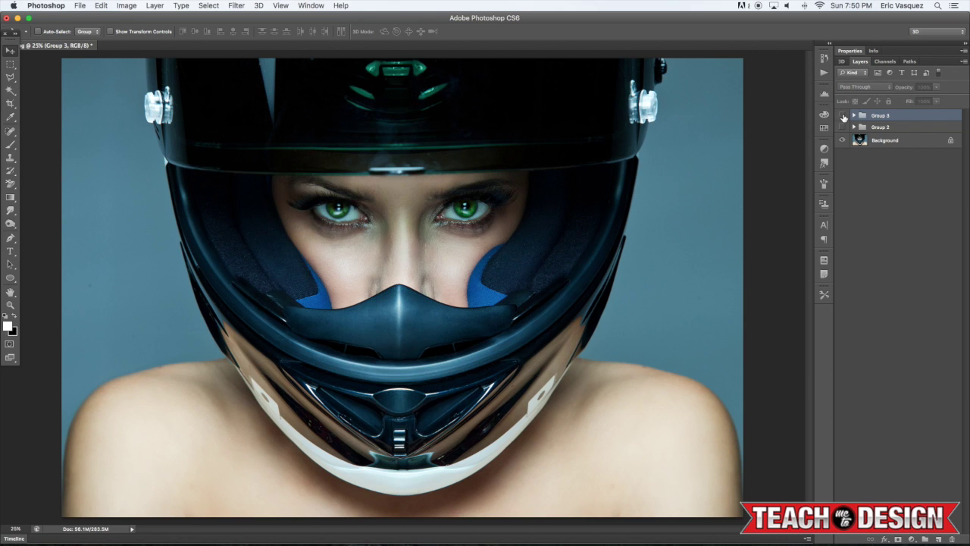
{"action": "left_click", "coordinate": [842, 116]}
{"action": "left_click", "coordinate": [842, 116]}
{"action": "left_click", "coordinate": [842, 116]}
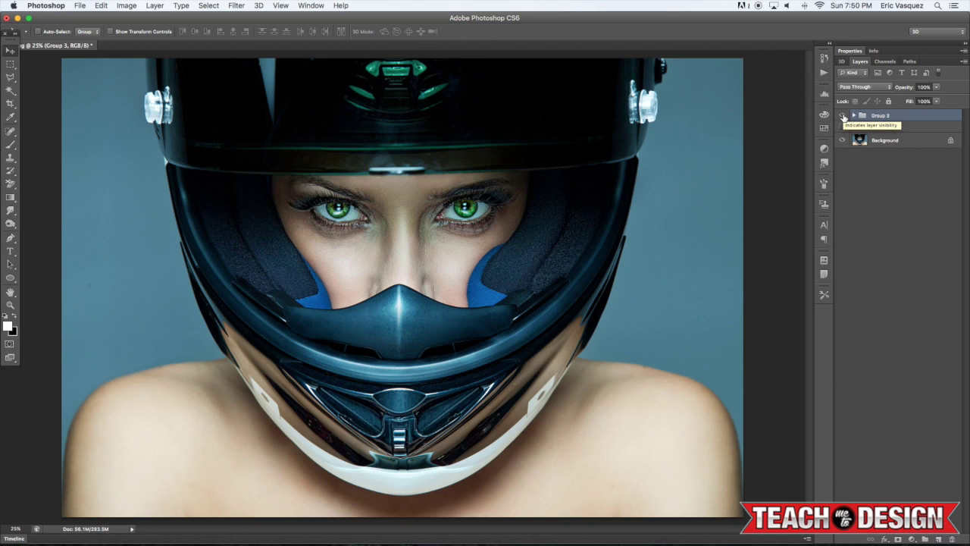
{"action": "left_click", "coordinate": [842, 116]}
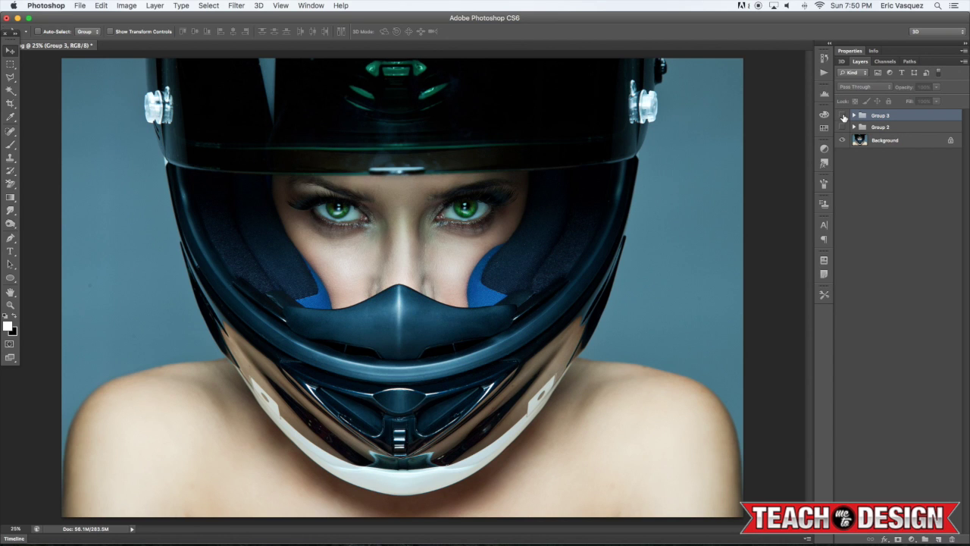
{"action": "left_click", "coordinate": [843, 116]}
{"action": "left_click", "coordinate": [842, 116]}
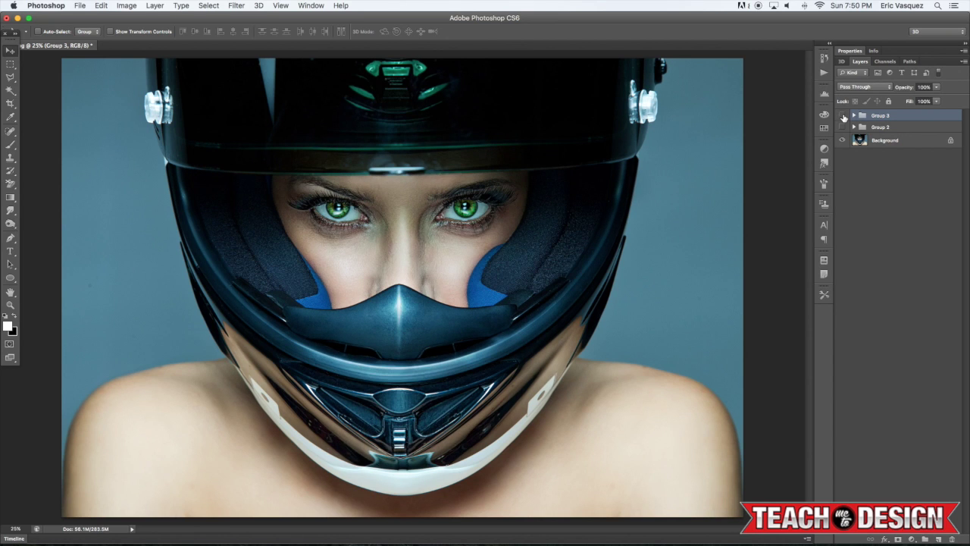
{"action": "left_click", "coordinate": [843, 116]}
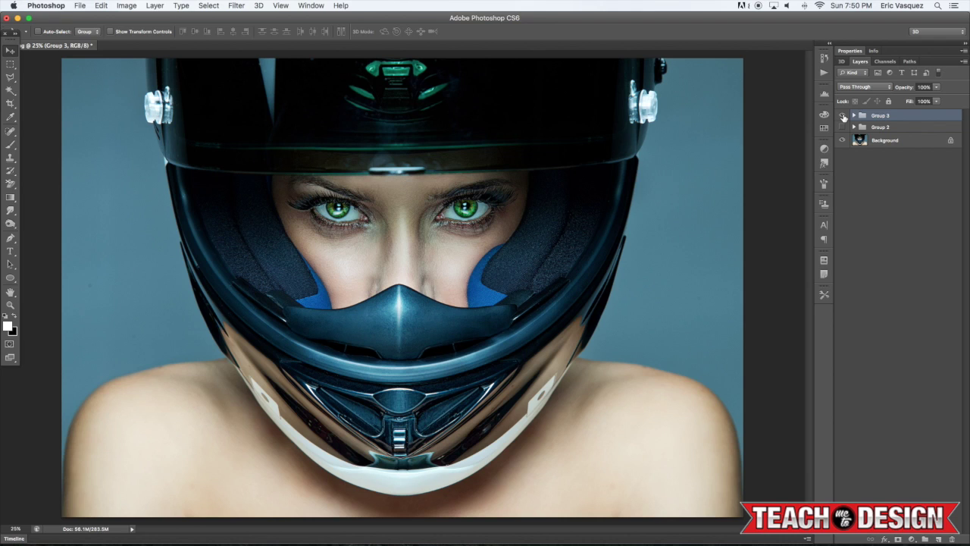